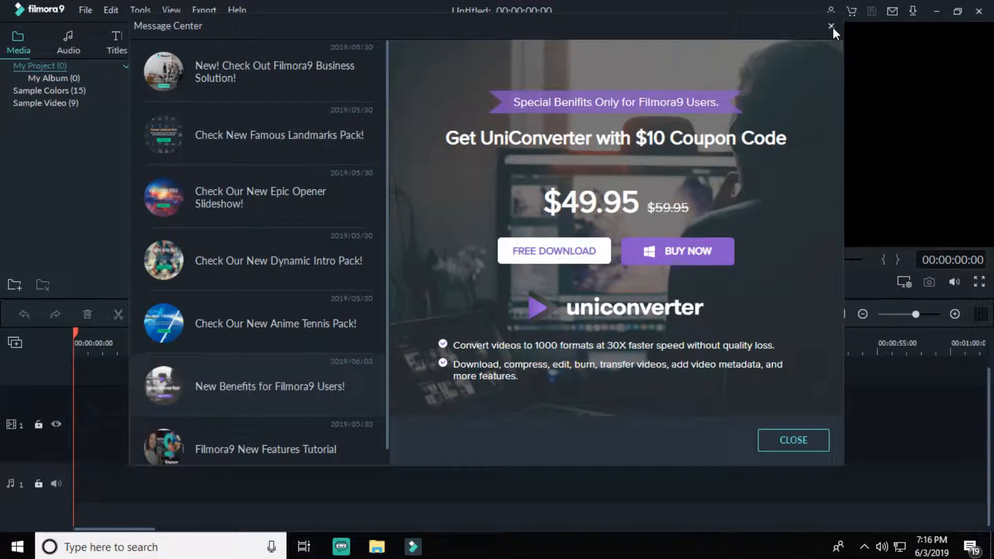
# - Close the message center, view the Filmora9 purchase plans, and close them again
pyautogui.click(832, 26)
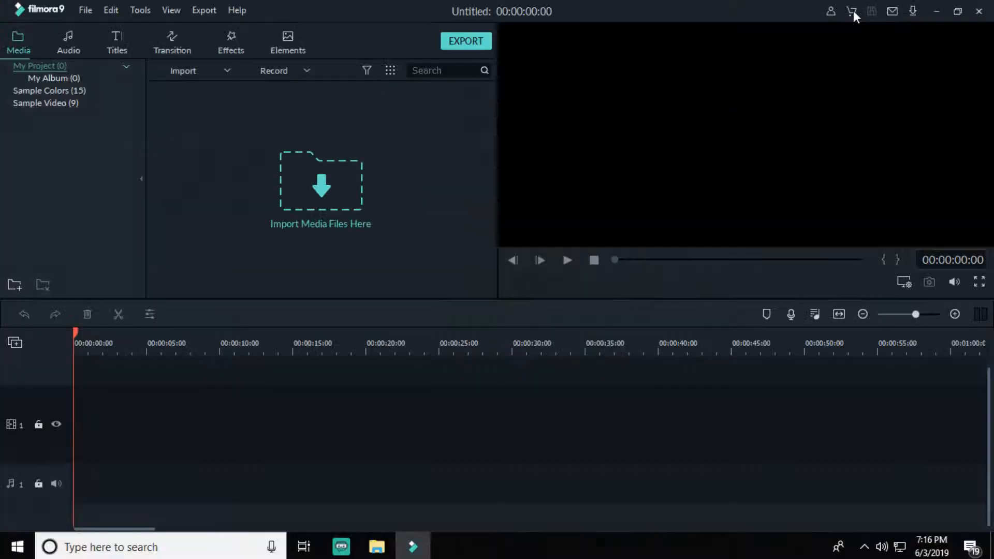
pyautogui.click(487, 151)
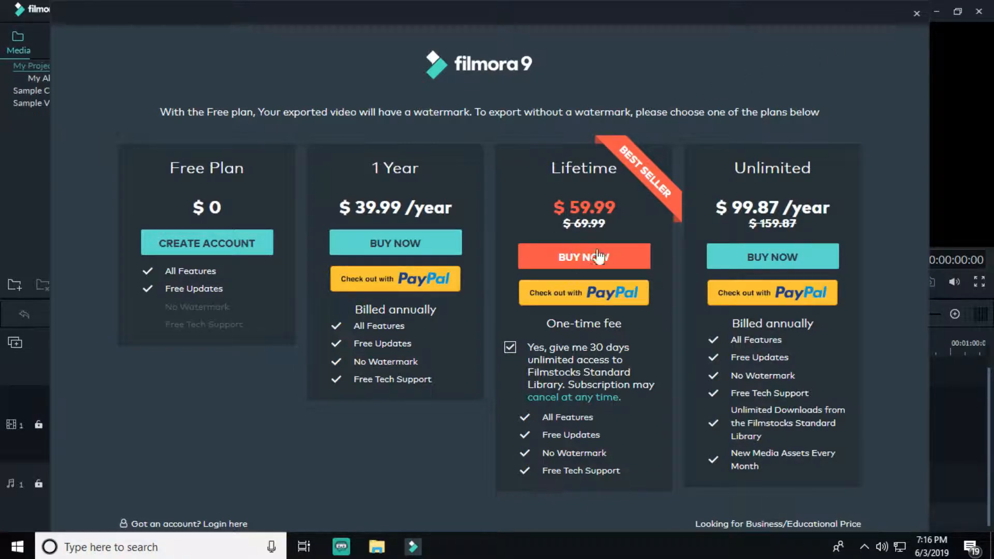
pyautogui.click(916, 14)
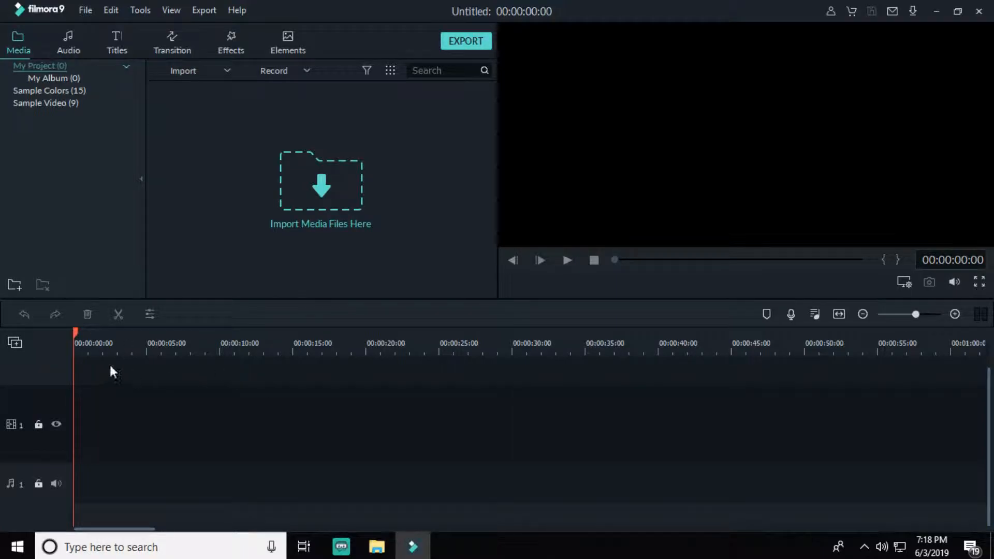
pyautogui.moveTo(75, 330); pyautogui.dragTo(566, 334)
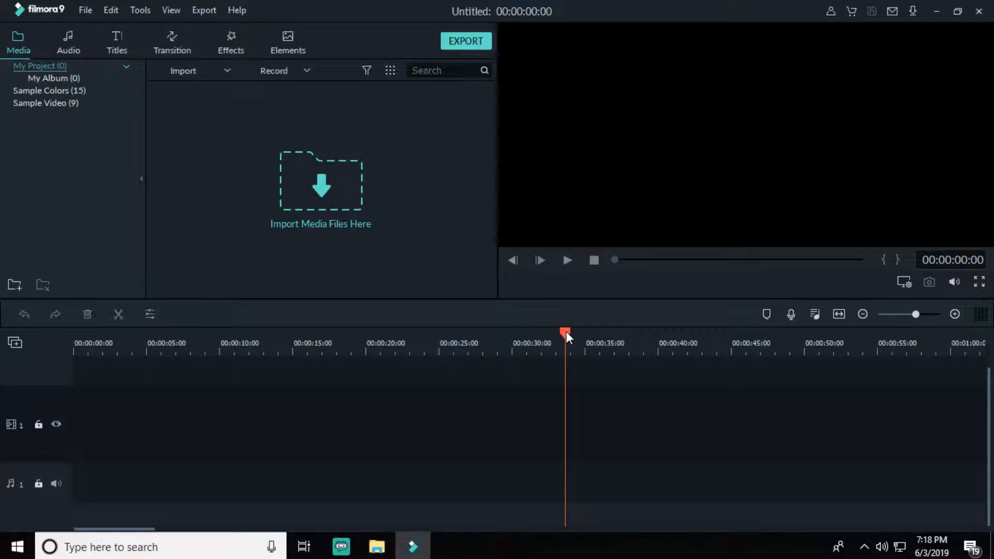
pyautogui.moveTo(567, 331); pyautogui.dragTo(513, 339)
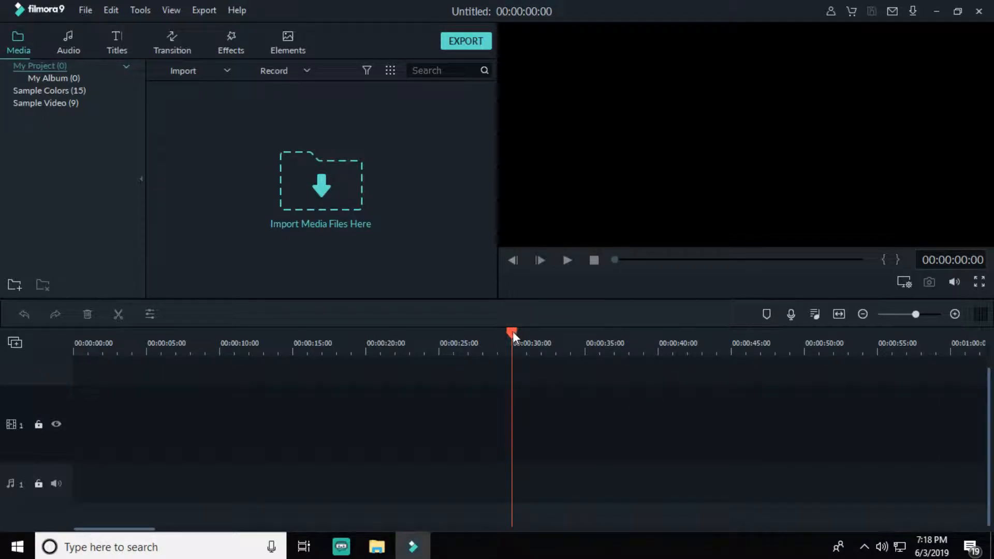
pyautogui.moveTo(513, 331); pyautogui.dragTo(35, 365)
pyautogui.moveTo(73, 333); pyautogui.dragTo(20, 337)
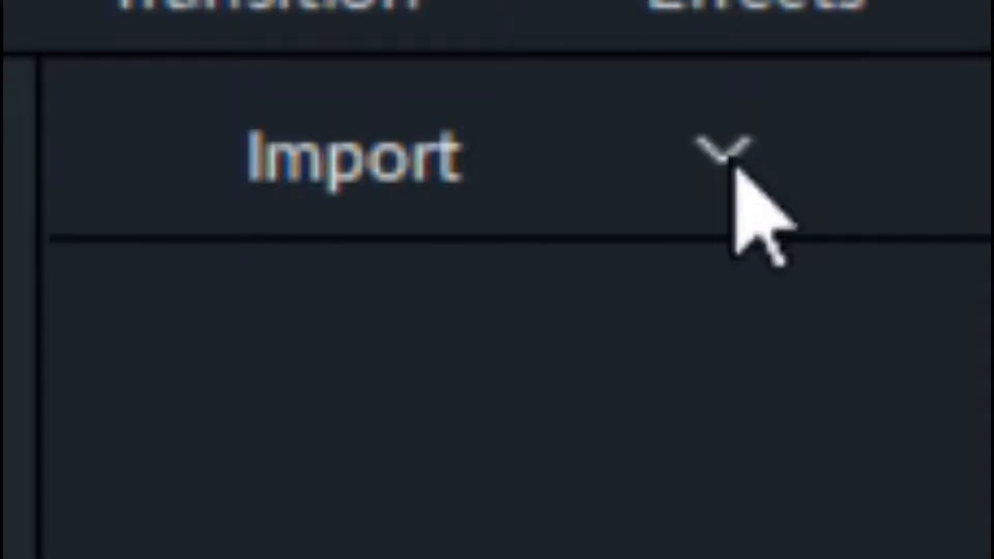
# - Import the "demo vid" file from the Videos folder into the project media
pyautogui.click(724, 156)
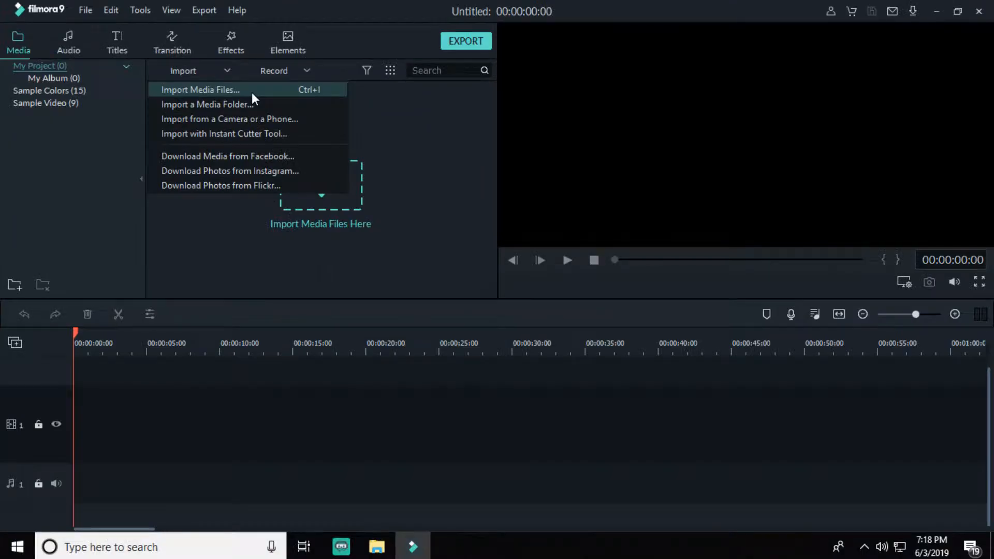
pyautogui.click(876, 343)
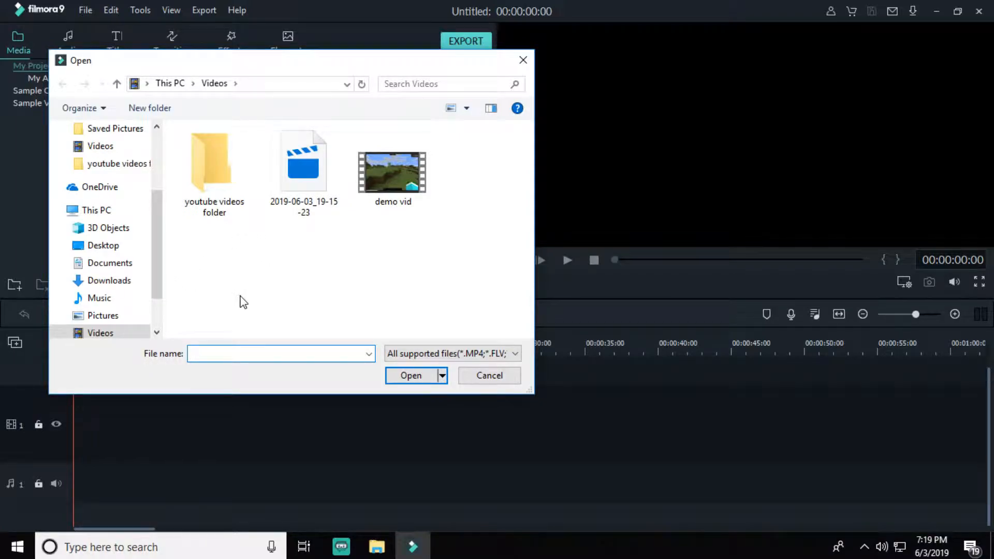
pyautogui.click(403, 177)
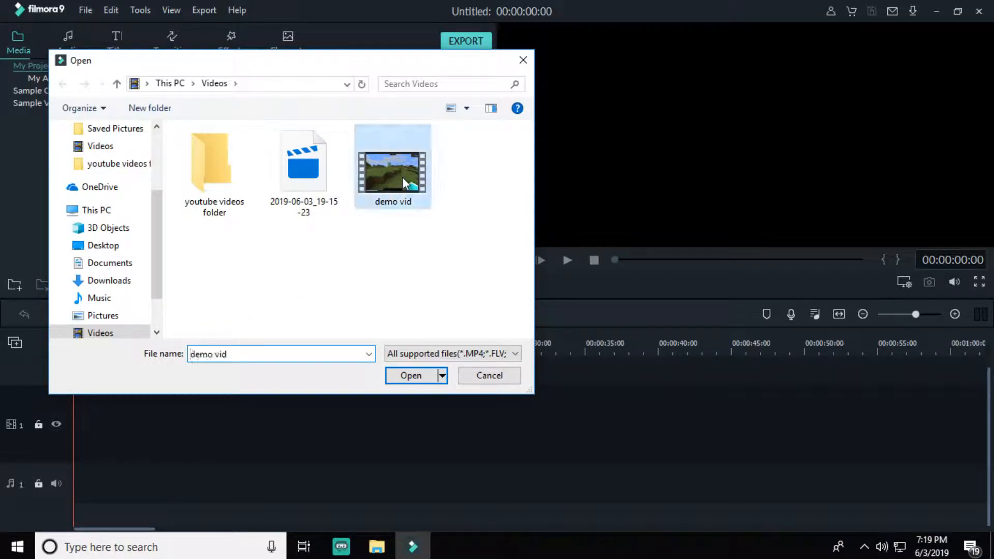
pyautogui.click(408, 379)
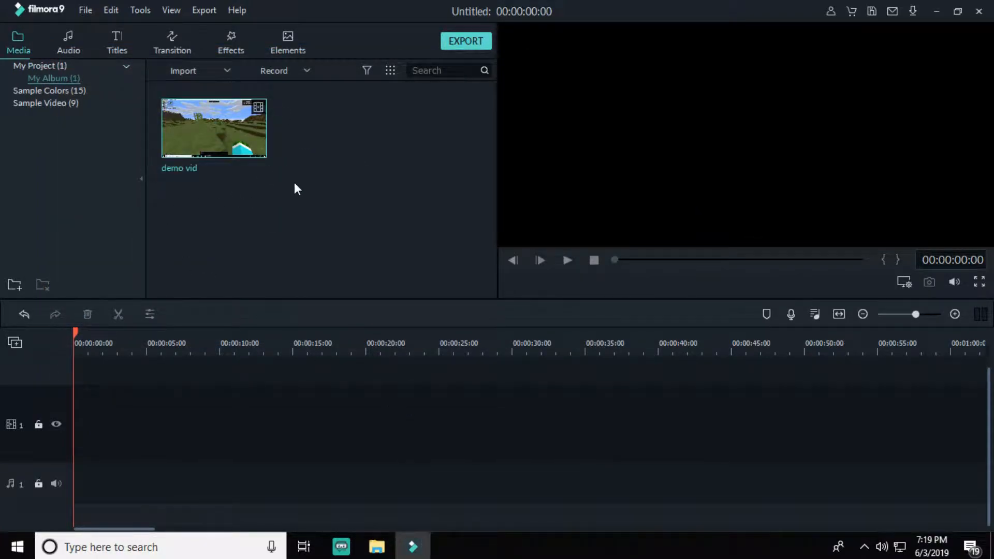
# - Add "demo vid" to the timeline with project settings matched to the media, and return the playhead to the start
pyautogui.moveTo(250, 122); pyautogui.dragTo(203, 148)
pyautogui.moveTo(75, 335); pyautogui.dragTo(236, 337)
pyautogui.moveTo(232, 333); pyautogui.dragTo(72, 335)
pyautogui.moveTo(209, 128)
pyautogui.click(212, 129)
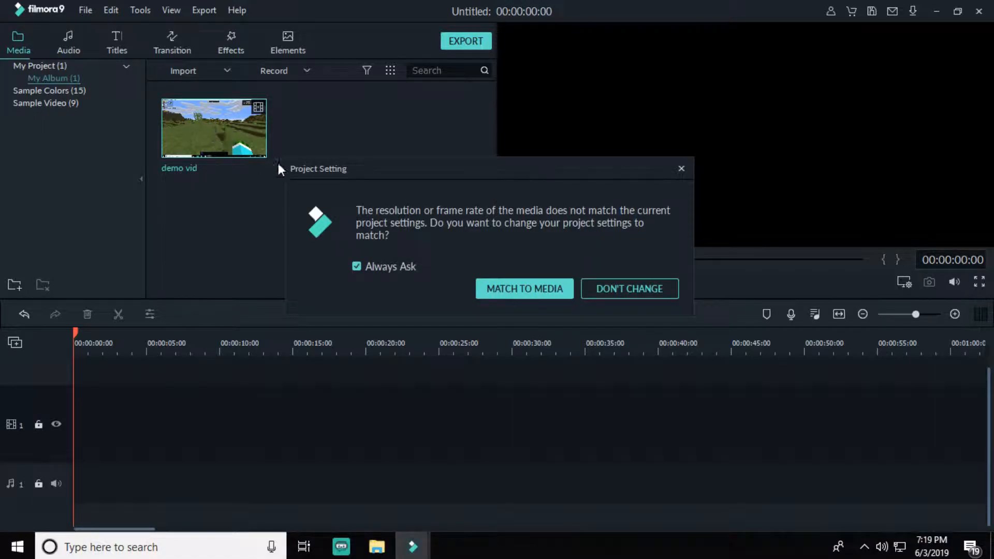
pyautogui.click(506, 285)
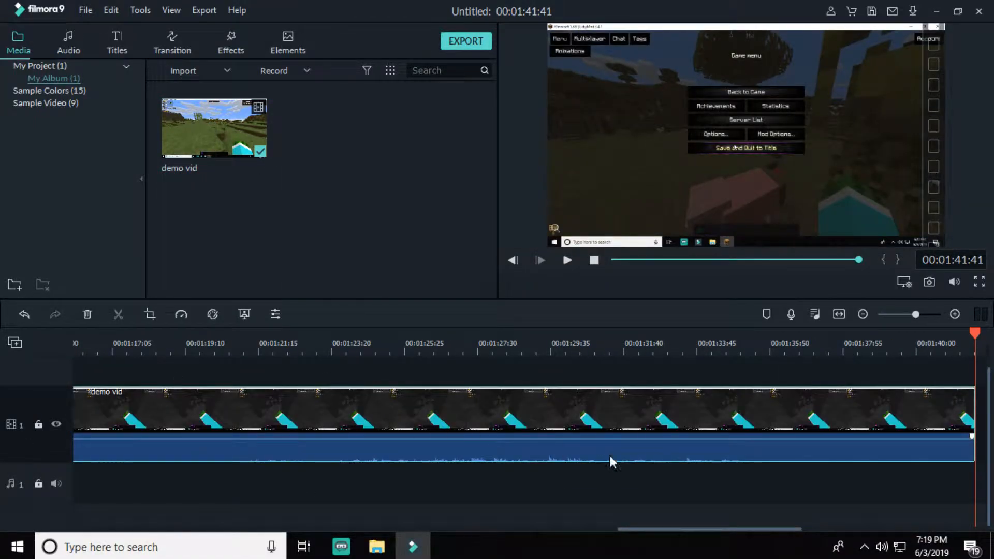
pyautogui.moveTo(706, 530); pyautogui.dragTo(118, 515)
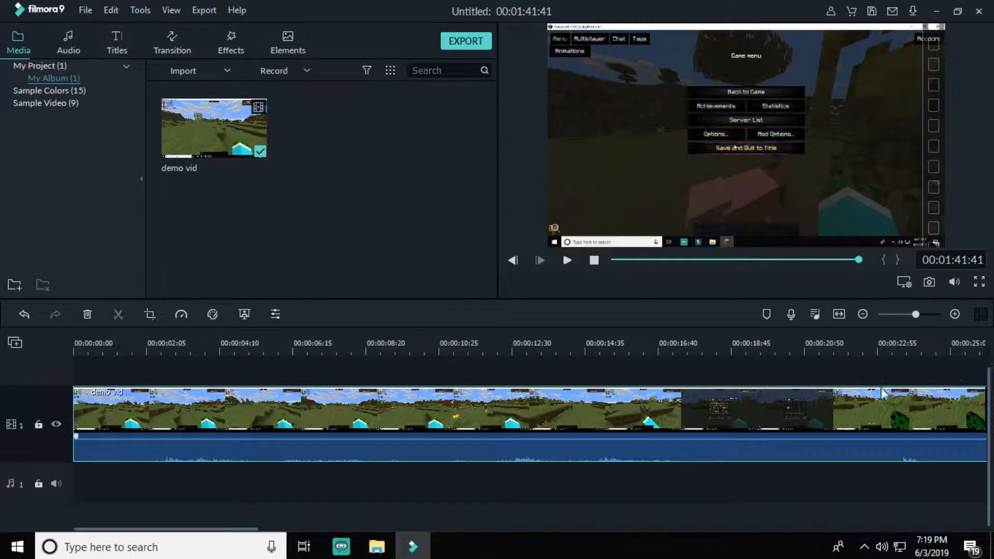
pyautogui.click(513, 260)
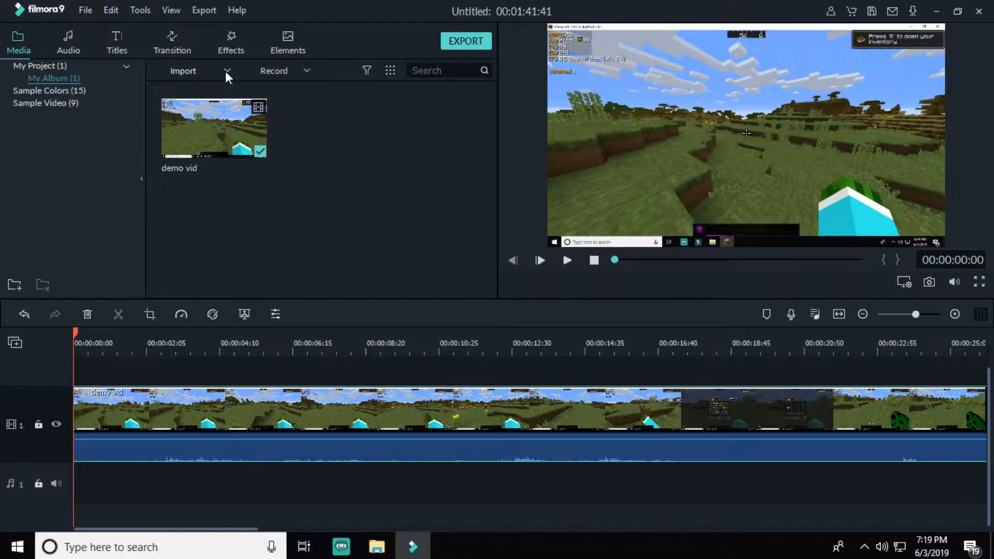
# - Switch to File Explorer and open the "editing meems for youtube" archive from the recent files
pyautogui.click(377, 548)
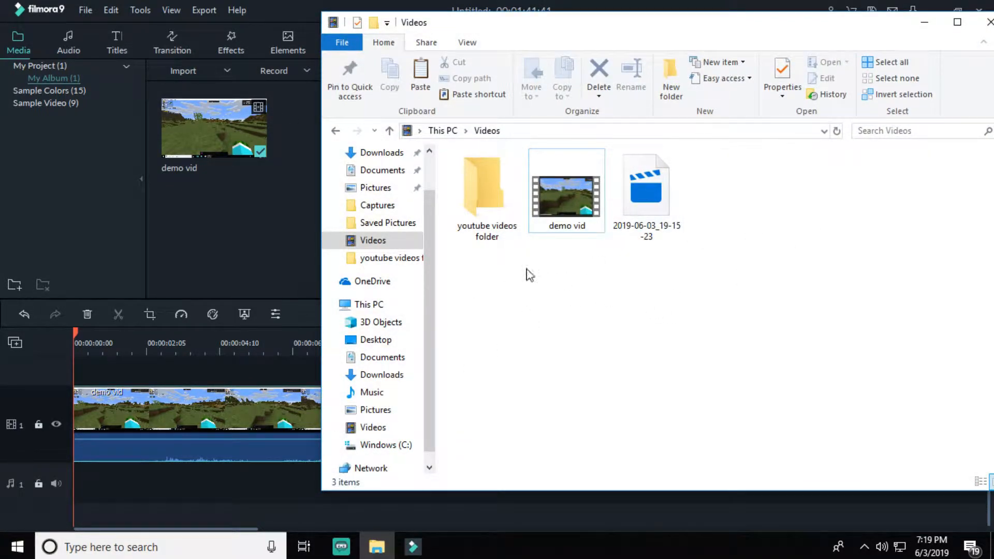
pyautogui.scroll(1, 369, 305)
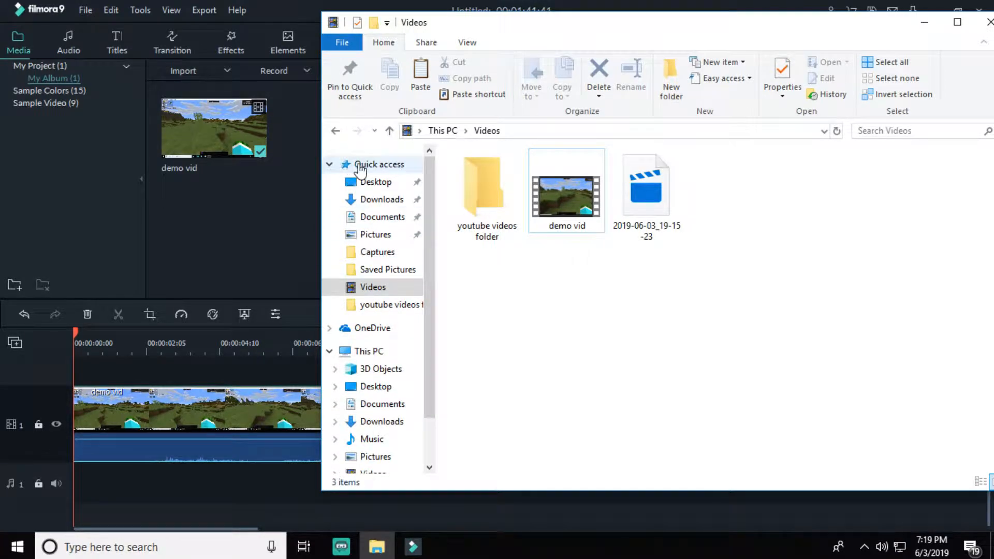
pyautogui.click(364, 164)
pyautogui.scroll(-4, 625, 314)
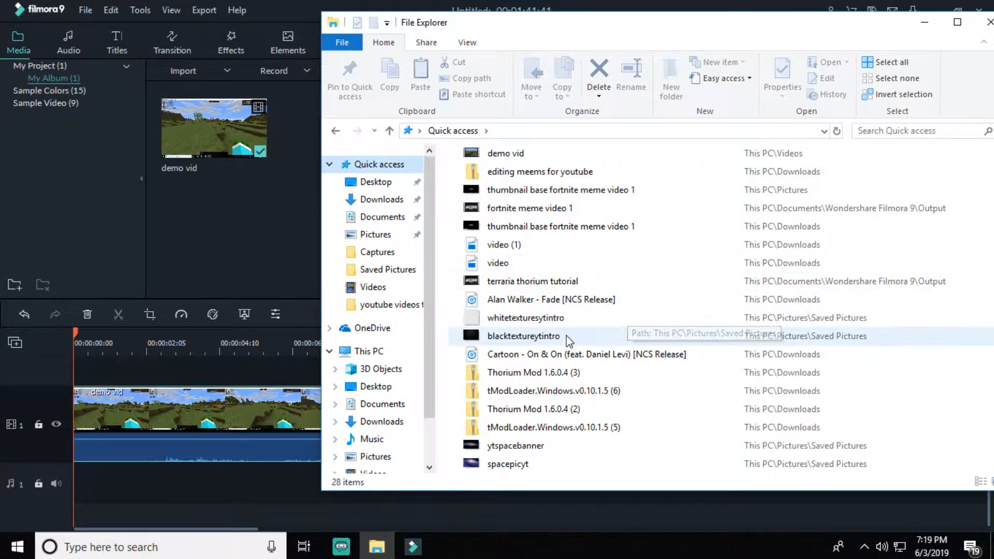
pyautogui.scroll(2, 485, 331)
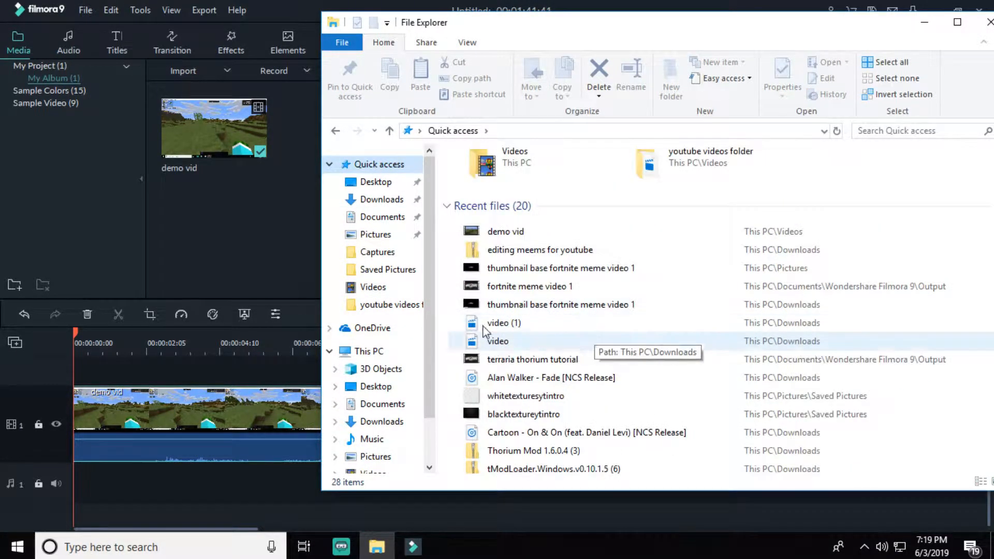
pyautogui.doubleClick(572, 251)
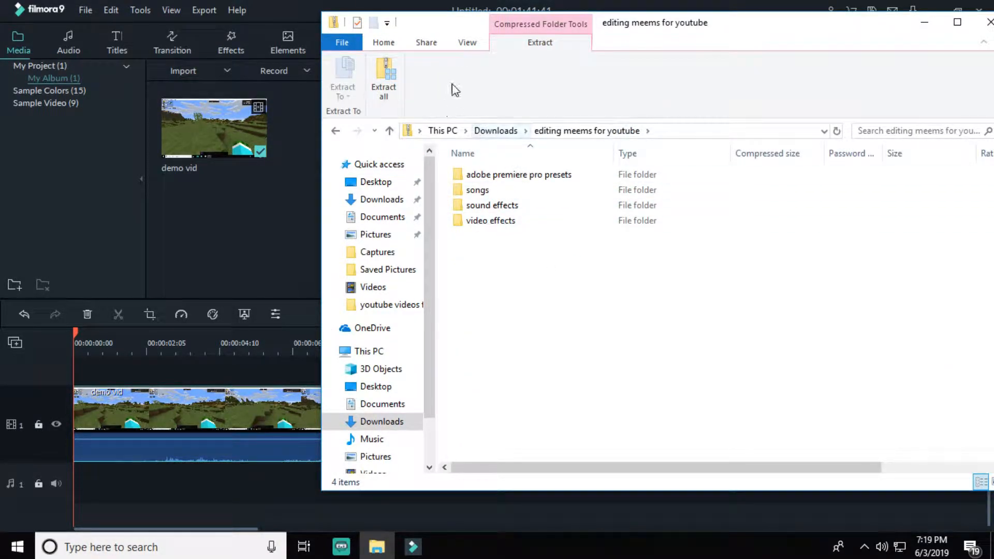
# - Extract the archive to its Downloads folder without replacing the existing files, and close the archive window
pyautogui.click(387, 78)
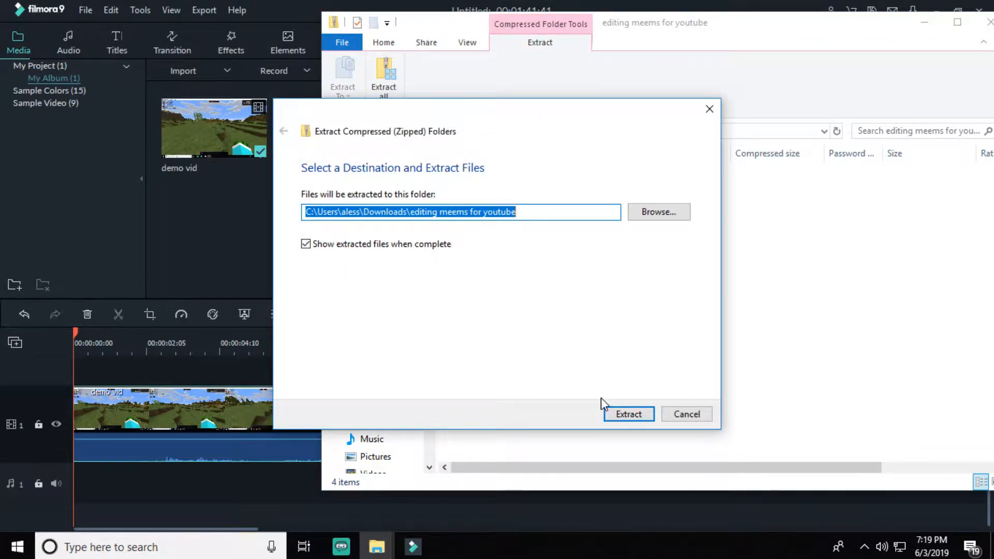
pyautogui.click(621, 413)
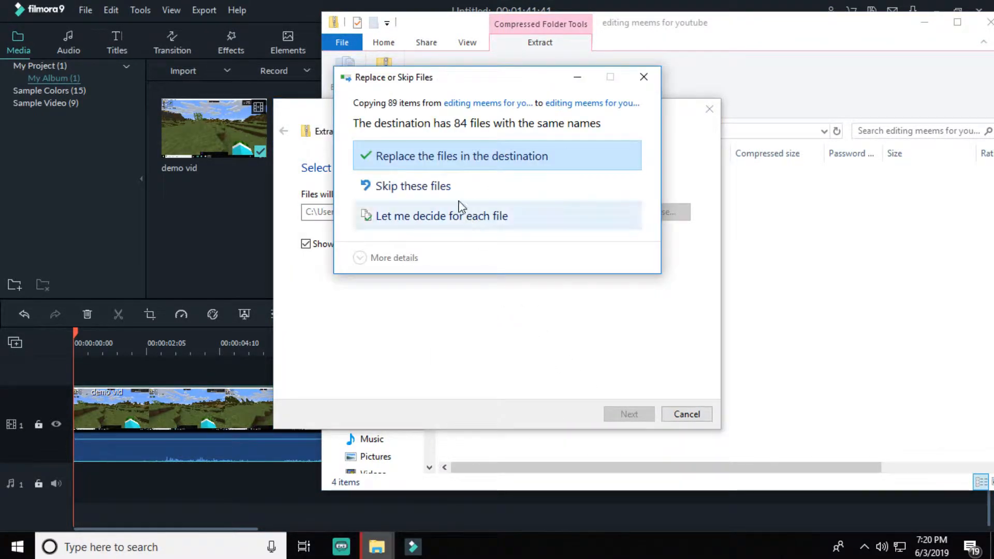
pyautogui.click(643, 77)
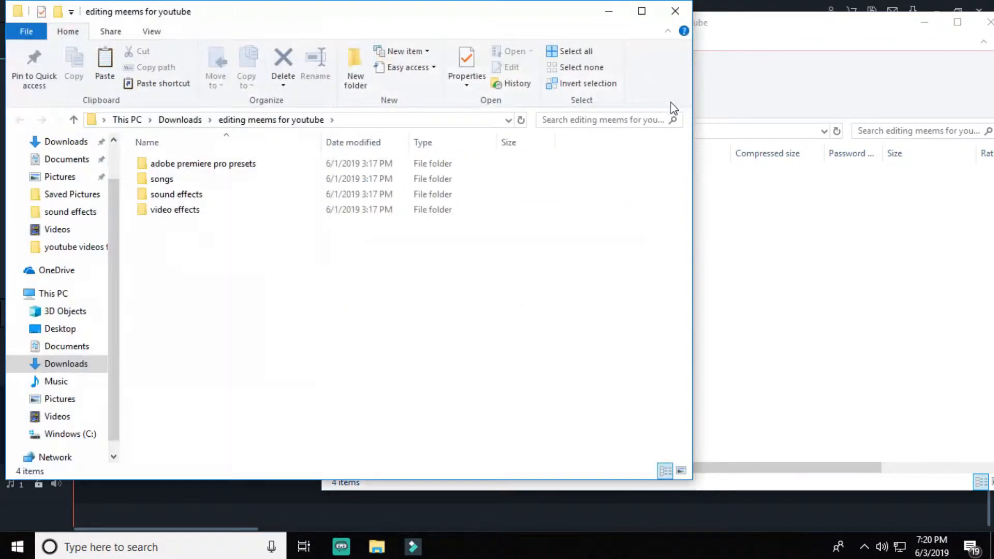
pyautogui.click(989, 22)
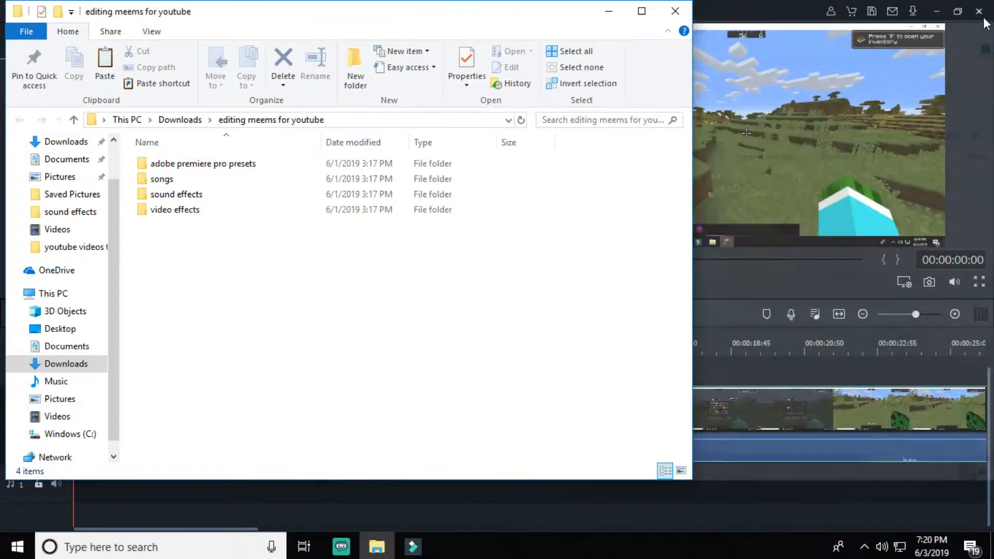
# - Import the "sound effects" and "video effects" folders from File Explorer into the project media
pyautogui.moveTo(408, 15); pyautogui.dragTo(748, 13)
pyautogui.moveTo(507, 194); pyautogui.dragTo(228, 261)
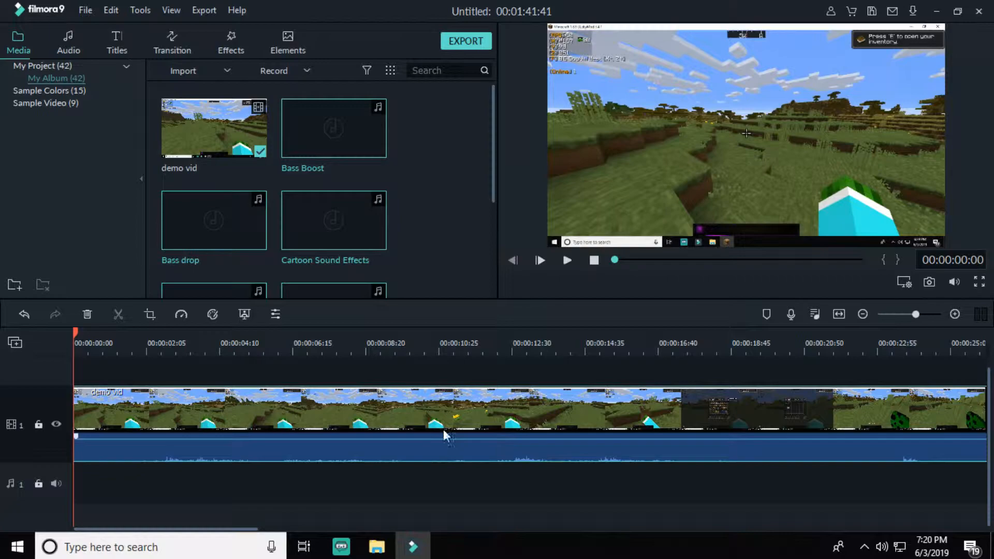
pyautogui.click(377, 547)
pyautogui.moveTo(515, 210); pyautogui.dragTo(275, 184)
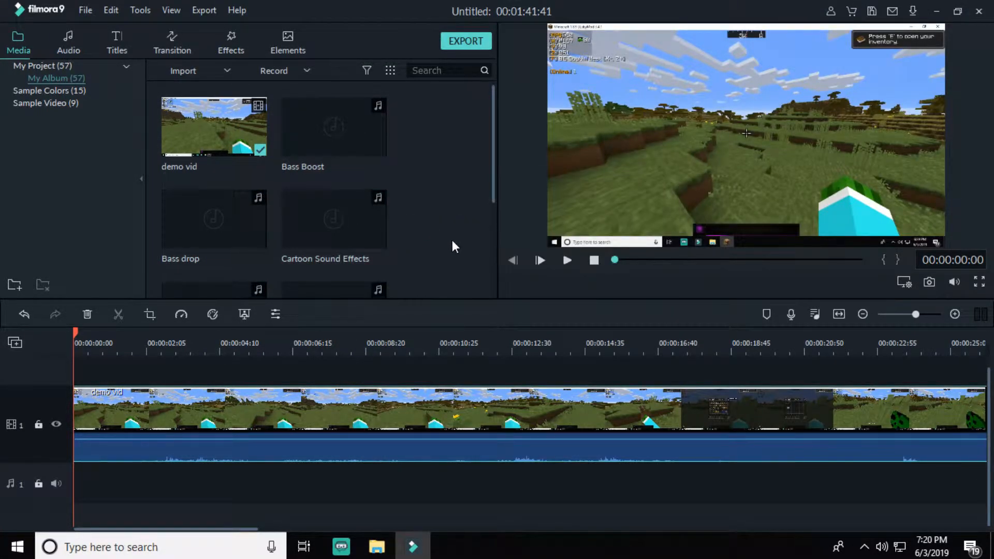
pyautogui.click(377, 547)
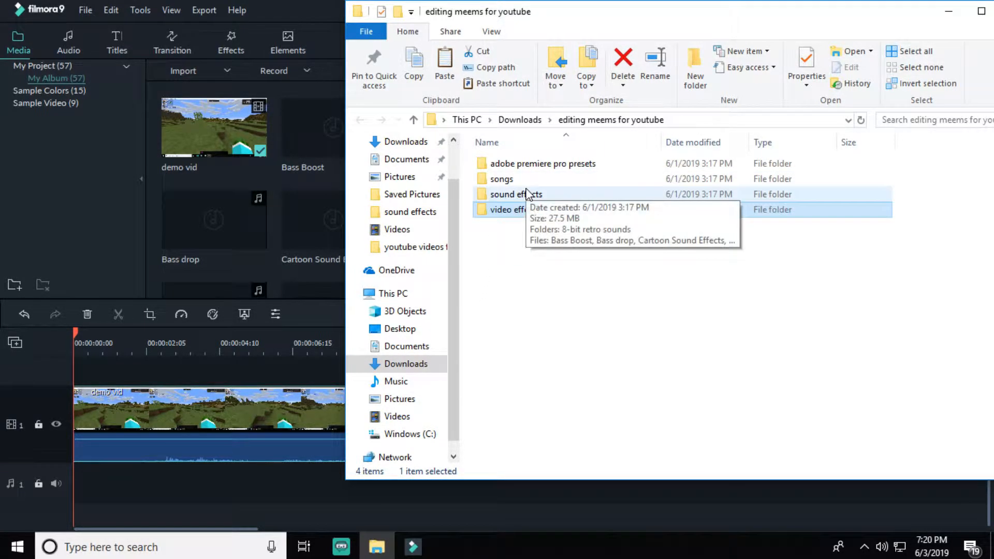
pyautogui.click(281, 486)
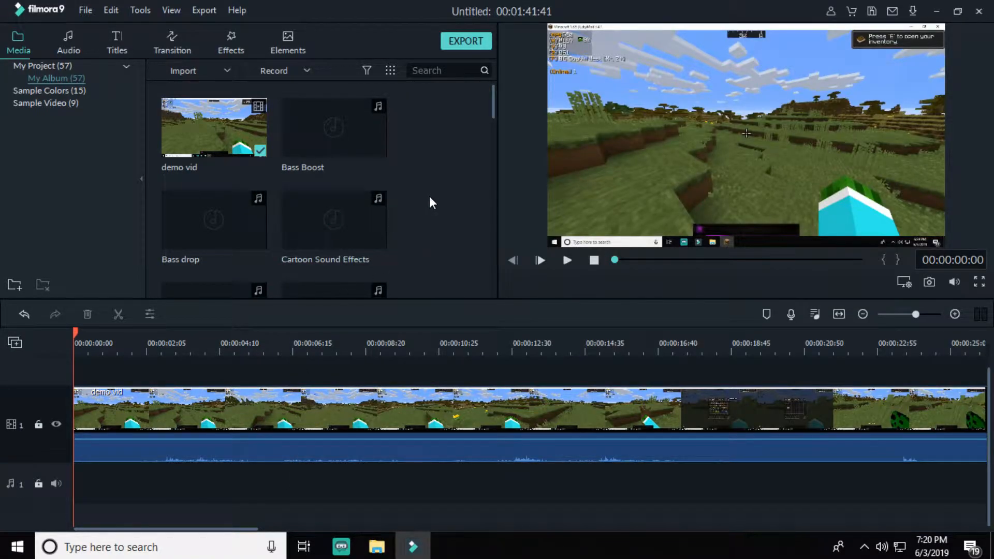
# - Examine the imported sound effects and video effects in the project's media album
pyautogui.scroll(-3, 432, 202)
pyautogui.scroll(-15, 430, 200)
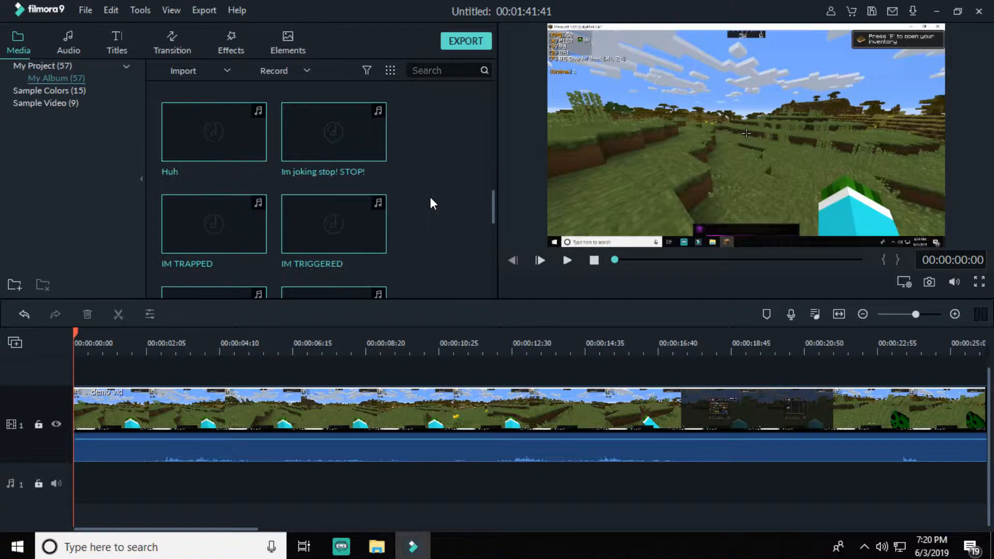
pyautogui.scroll(3, 437, 195)
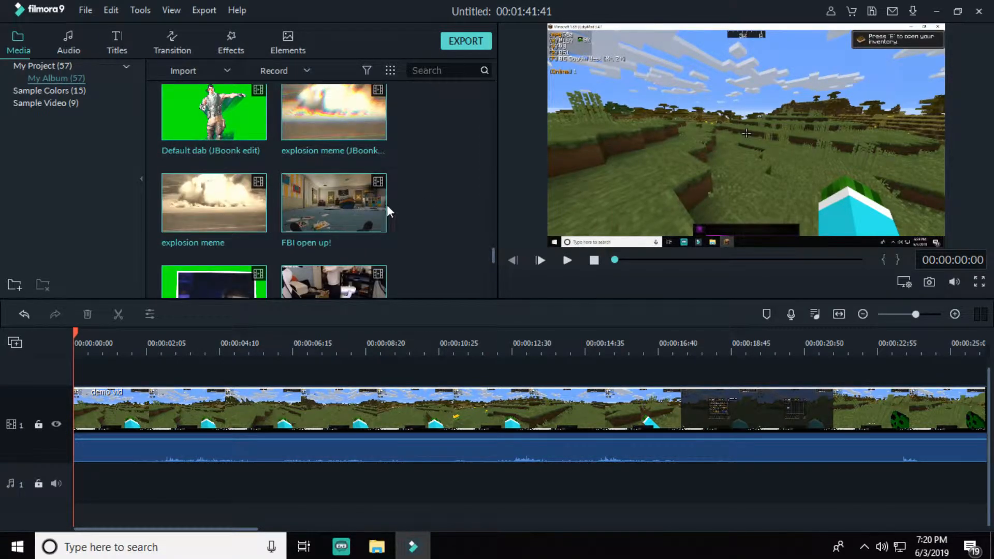
pyautogui.scroll(-3, 383, 142)
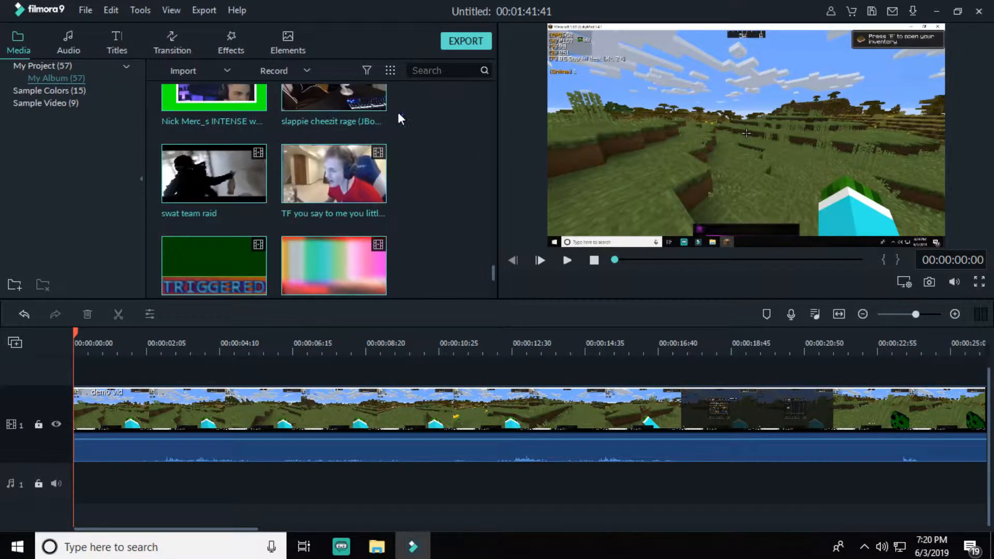
pyautogui.scroll(-3, 291, 171)
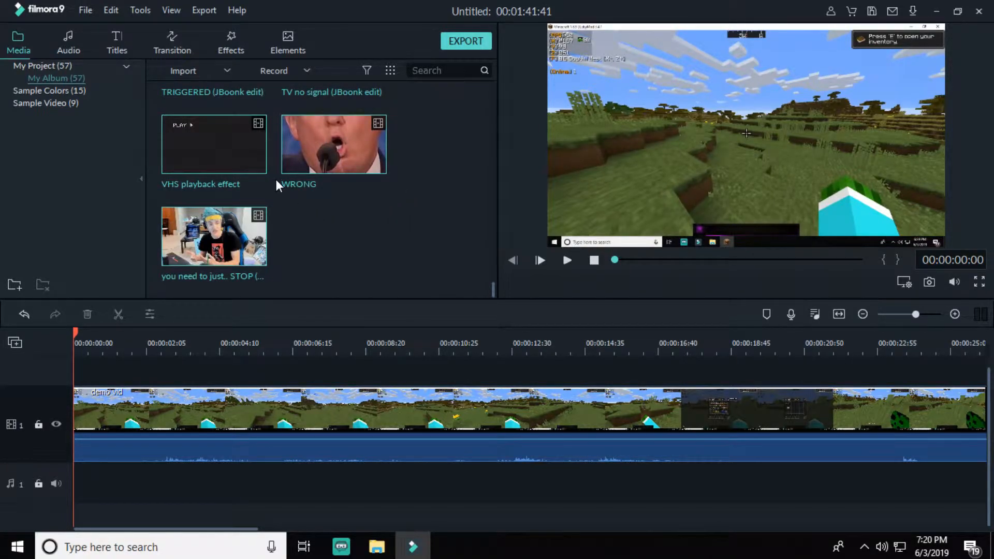
pyautogui.scroll(3, 276, 181)
pyautogui.scroll(3, 273, 187)
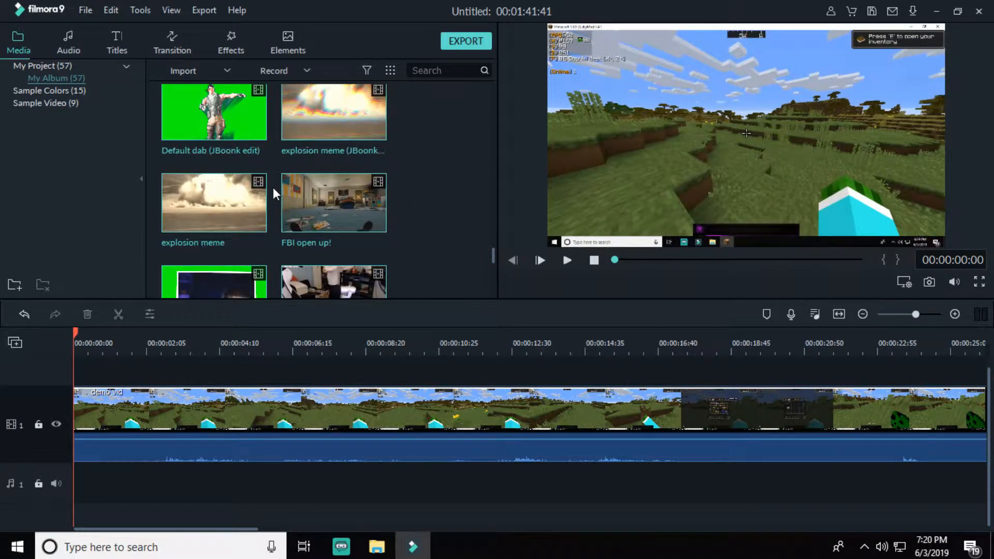
pyautogui.scroll(-3, 273, 187)
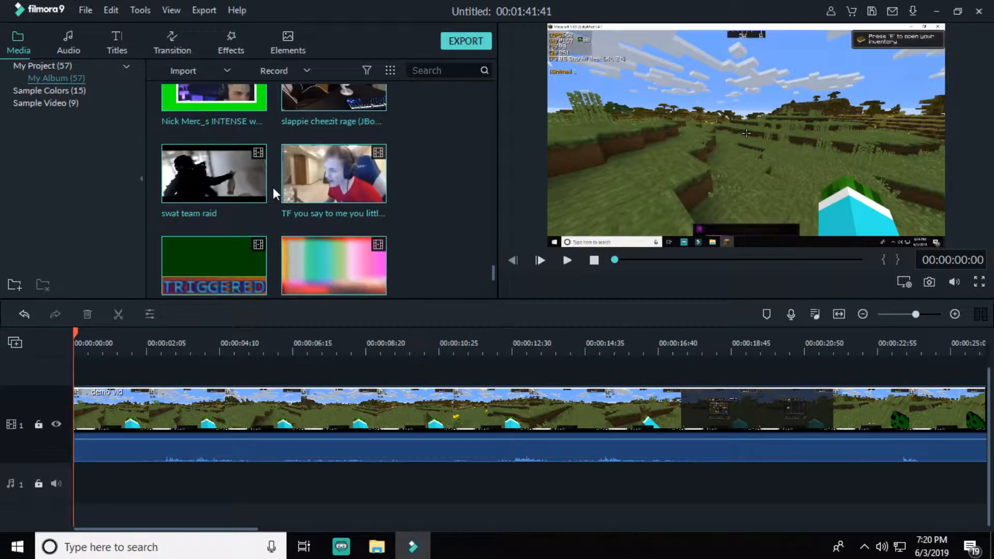
pyautogui.scroll(15, 278, 208)
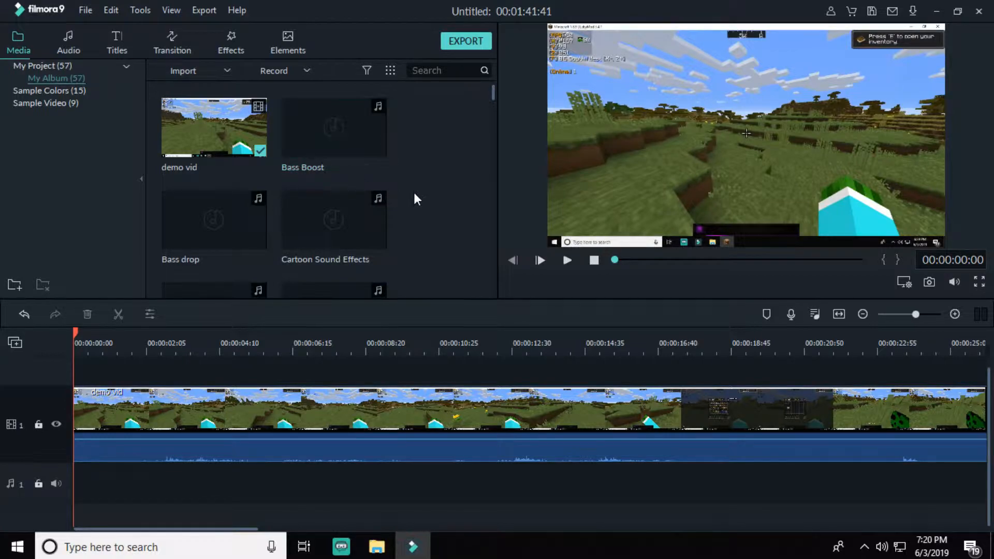
pyautogui.scroll(-3, 424, 195)
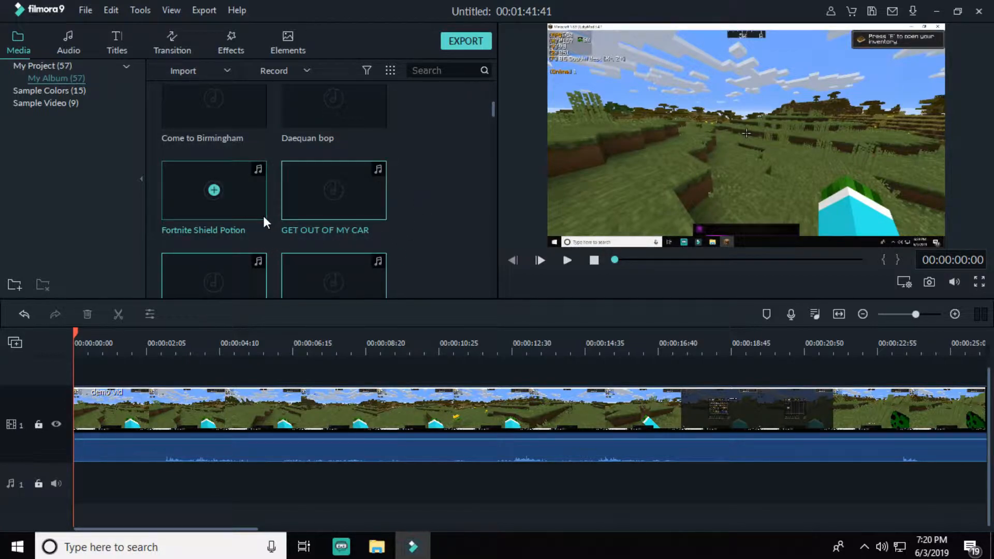
# - Place the Fortnite Shield Potion sound on the first audio track beneath the demo vid, starting at about 00:00:01:25
pyautogui.moveTo(257, 198); pyautogui.dragTo(182, 487)
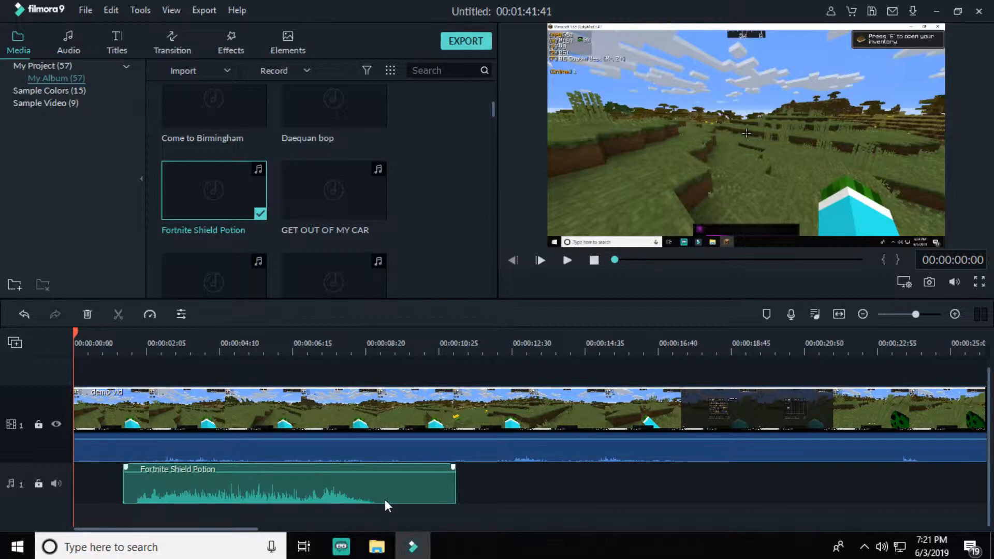
pyautogui.moveTo(457, 475); pyautogui.dragTo(495, 501)
pyautogui.click(266, 496)
pyautogui.moveTo(294, 474)
pyautogui.mouseDown()
pyautogui.moveTo(293, 486)
pyautogui.moveTo(290, 475)
pyautogui.mouseUp()
# - Open the audio adjustment settings of the Fortnite Shield Potion clip and close them without changing anything
pyautogui.rightClick(294, 484)
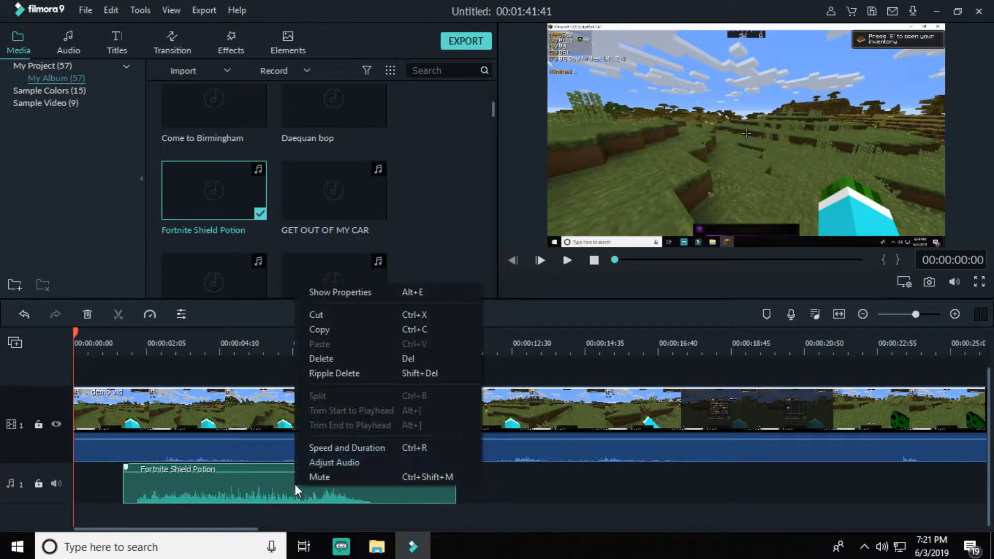
pyautogui.click(328, 462)
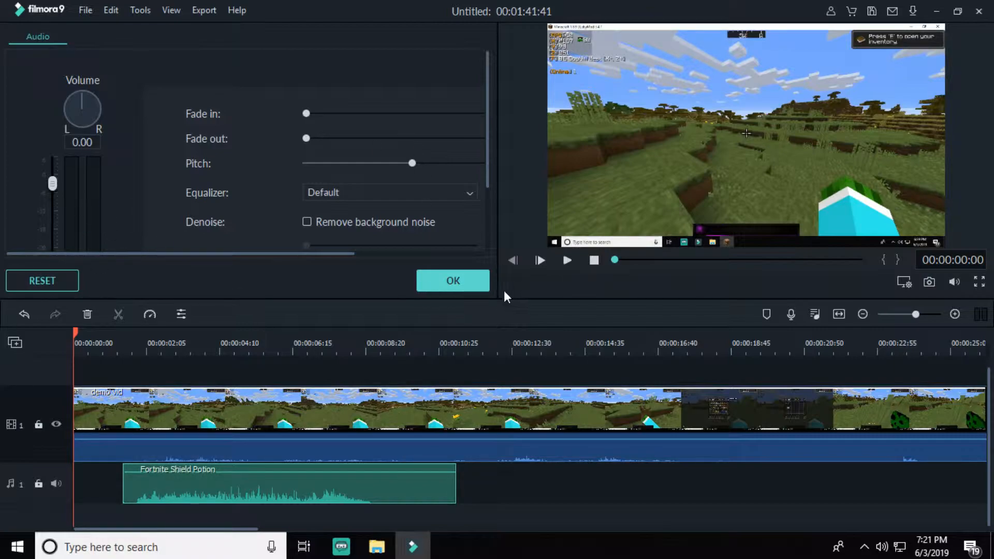
pyautogui.click(479, 285)
# - Preview the start of the timeline and lower the Fortnite Shield Potion clip's volume to about -1.23 dB
pyautogui.click(567, 260)
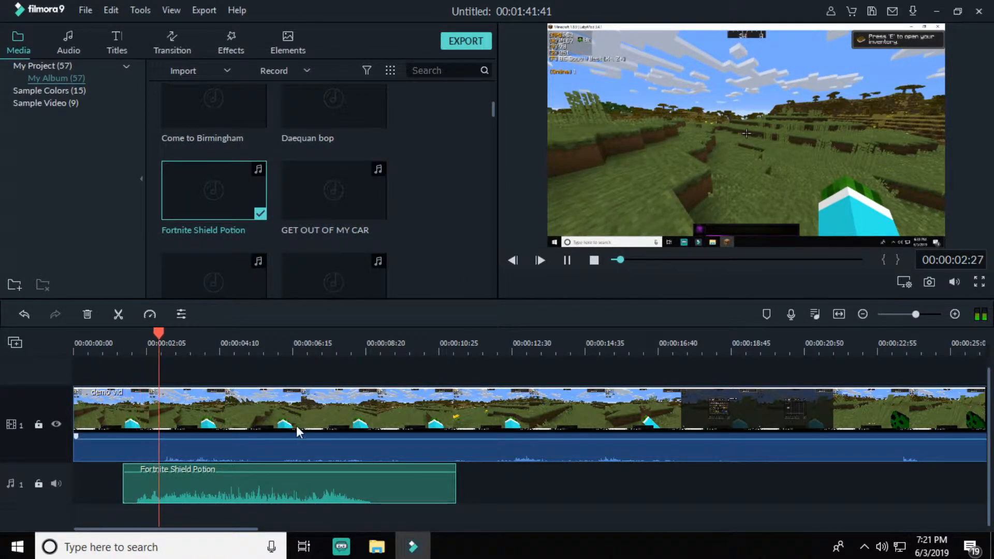
pyautogui.click(567, 260)
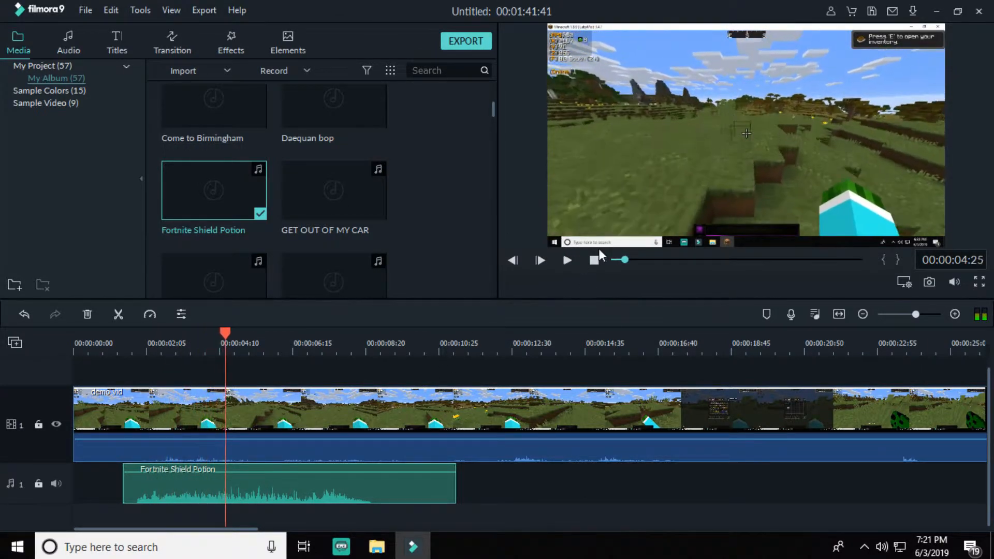
pyautogui.moveTo(353, 468); pyautogui.dragTo(353, 474)
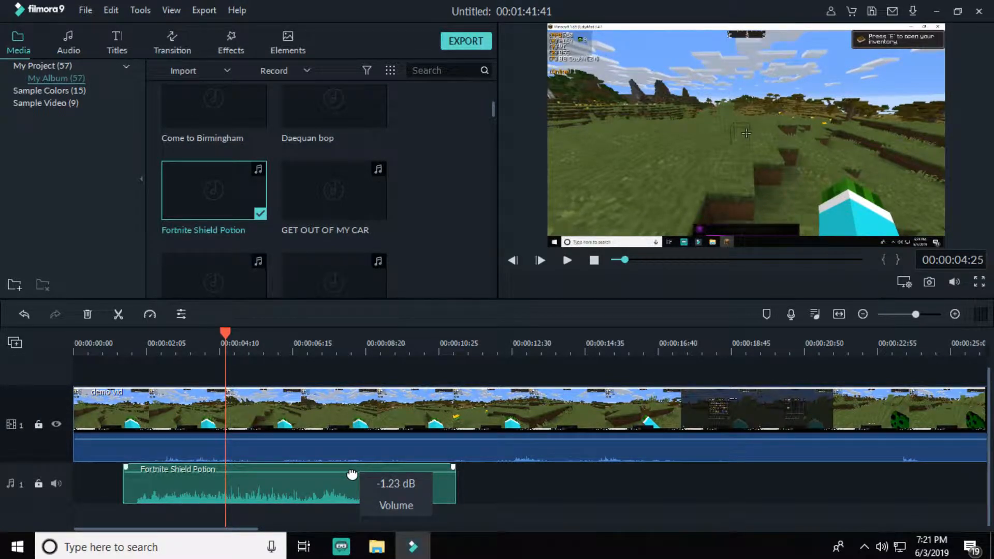
pyautogui.moveTo(352, 474); pyautogui.dragTo(353, 474)
# - Insert the WRONG video from the project media into the demo vid at about 00:00:09:01
pyautogui.scroll(-10, 428, 204)
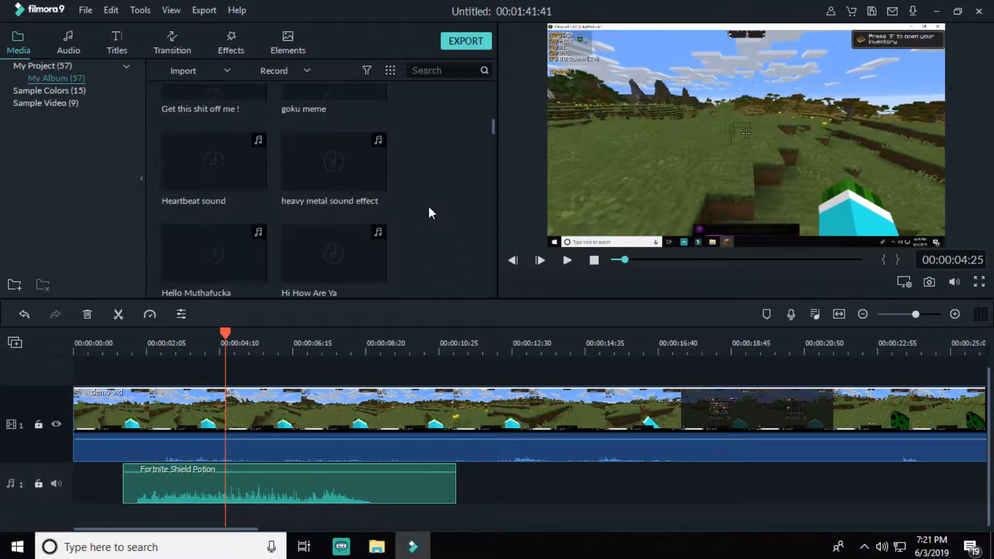
pyautogui.scroll(-5, 429, 206)
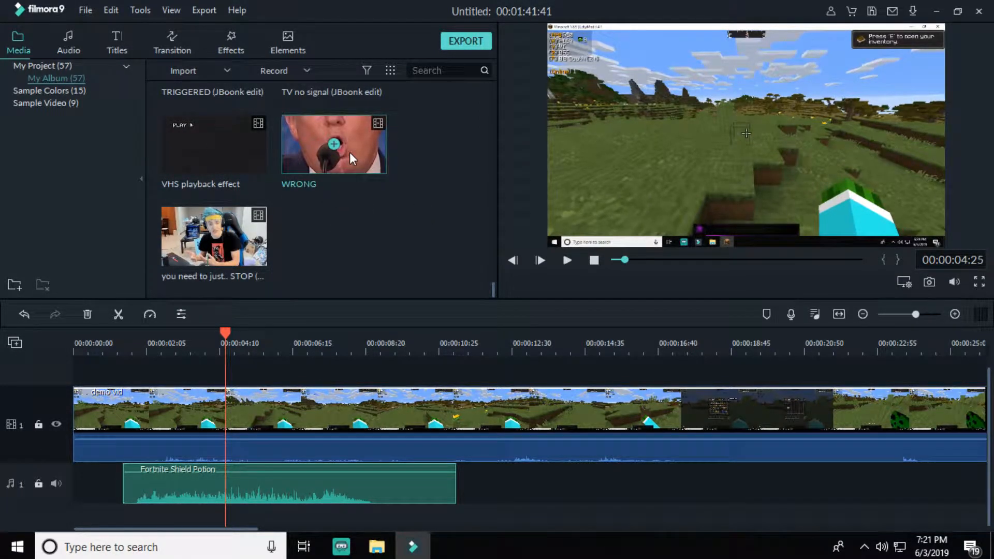
pyautogui.moveTo(350, 152); pyautogui.dragTo(418, 406)
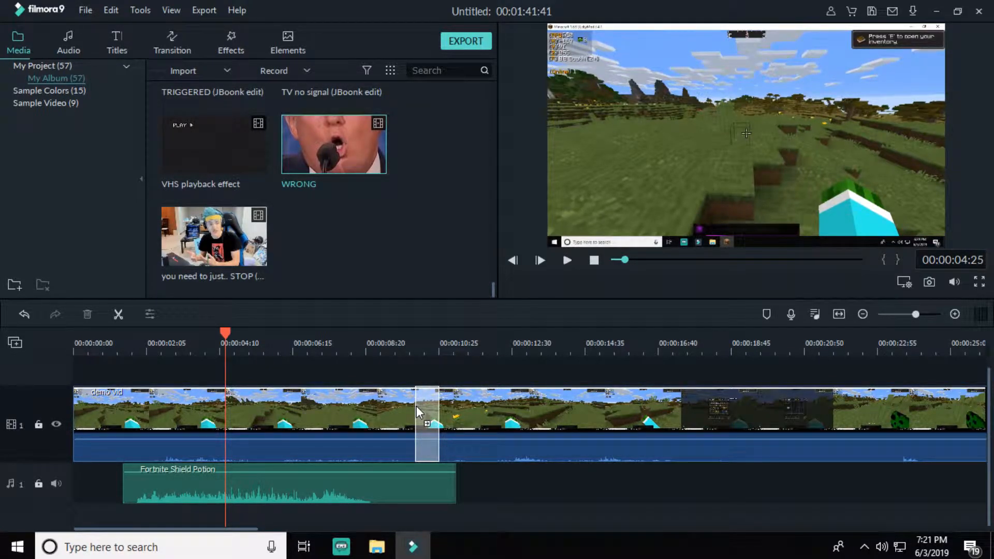
pyautogui.moveTo(416, 406); pyautogui.dragTo(389, 403)
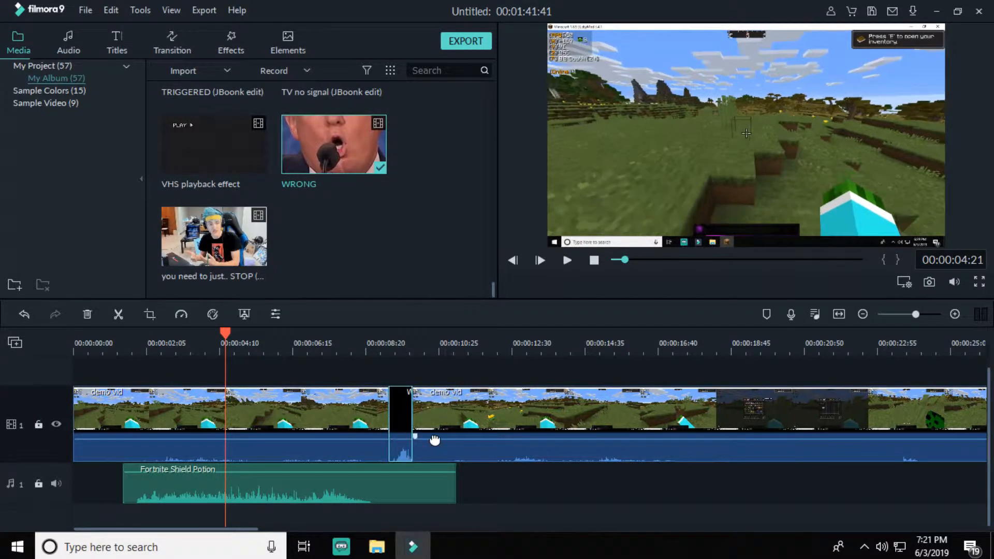
# - Play back the timeline from about 00:00:08:25 to preview the inserted WRONG clip
pyautogui.moveTo(222, 331); pyautogui.dragTo(369, 355)
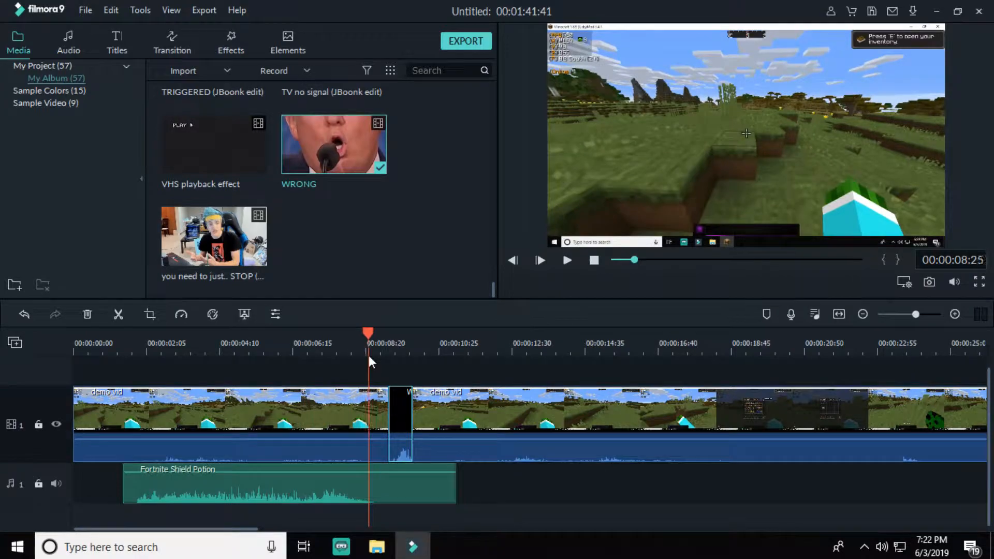
pyautogui.click(569, 261)
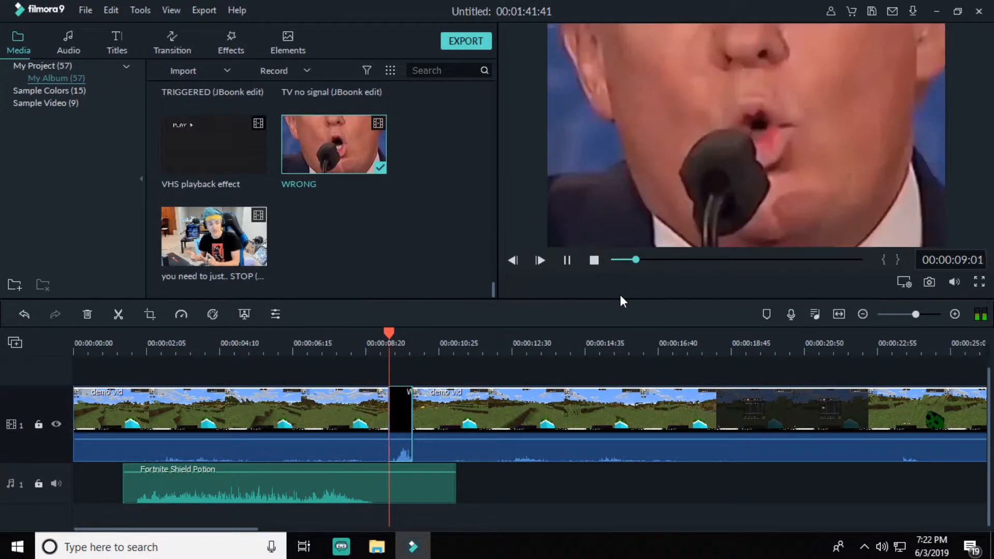
pyautogui.click(567, 260)
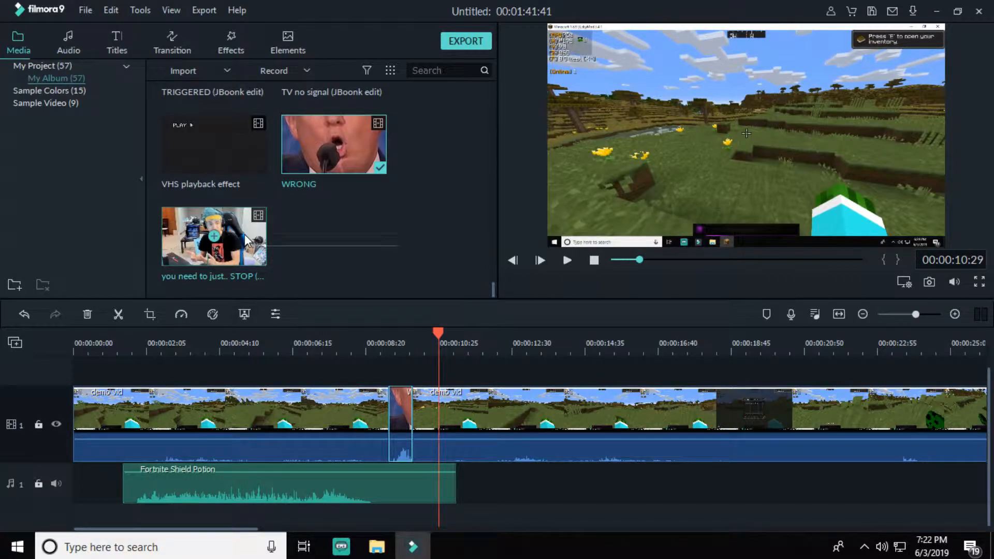
# - Insert the VHS playback effect into the demo vid at about 00:00:10:42 and preview it
pyautogui.moveTo(243, 161); pyautogui.dragTo(448, 426)
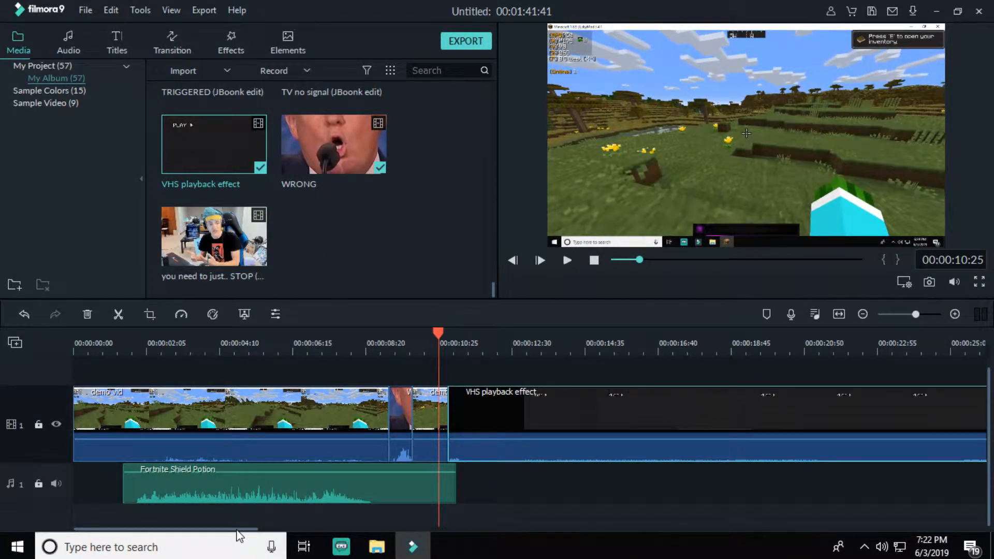
pyautogui.moveTo(237, 530); pyautogui.dragTo(278, 531)
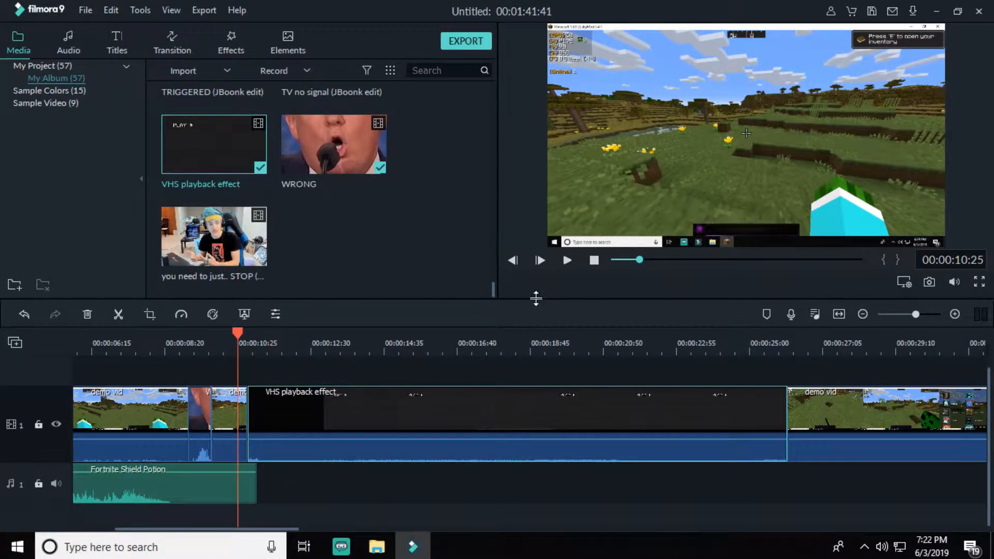
pyautogui.click(568, 261)
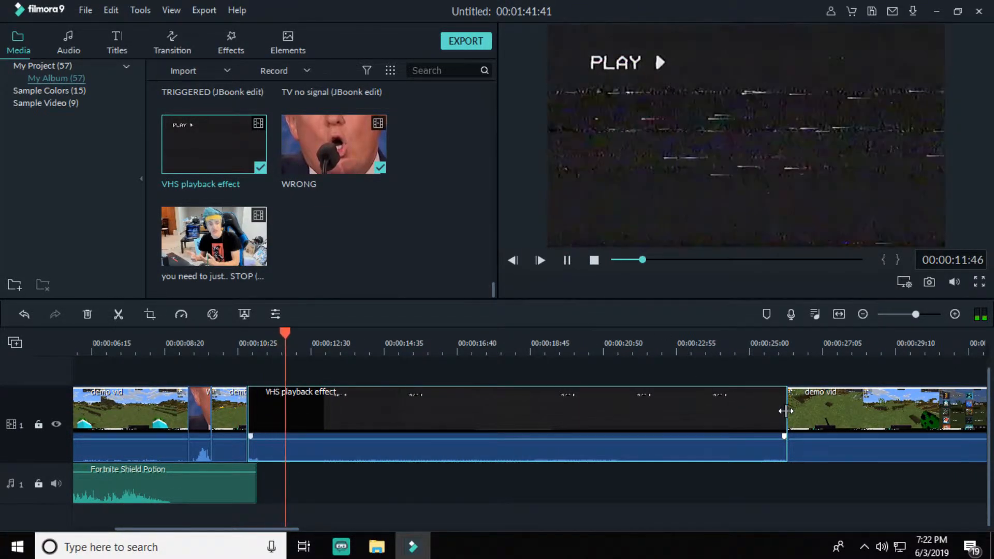
# - Trim the end of the VHS playback effect to about 00:00:21:45, close the gap with the following demo vid segment, and preview it
pyautogui.moveTo(785, 410); pyautogui.dragTo(634, 411)
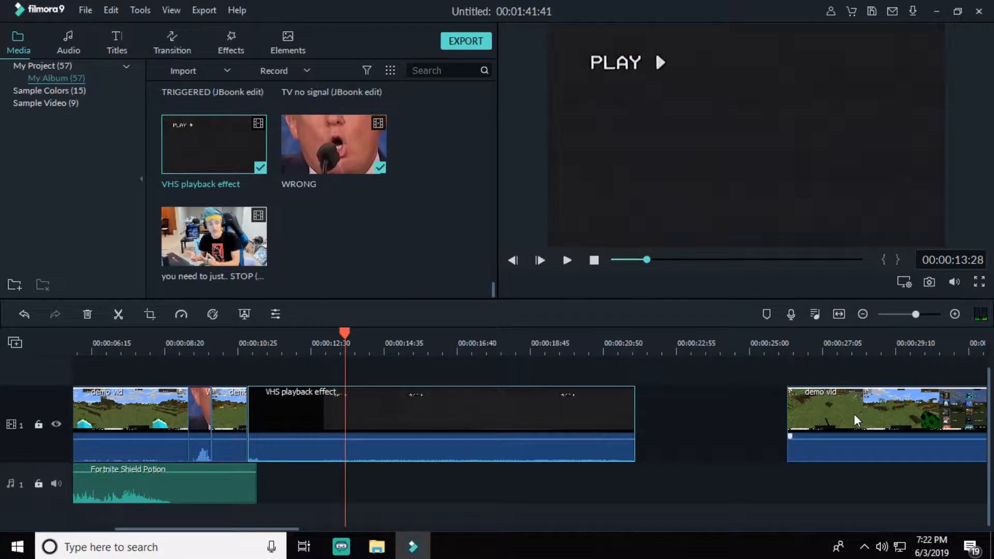
pyautogui.moveTo(853, 415); pyautogui.dragTo(652, 408)
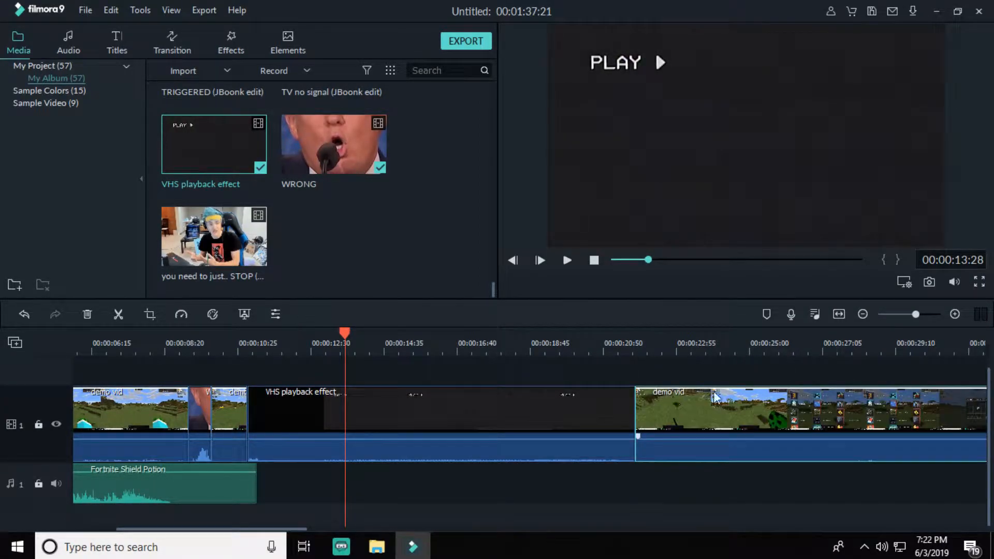
pyautogui.click(566, 260)
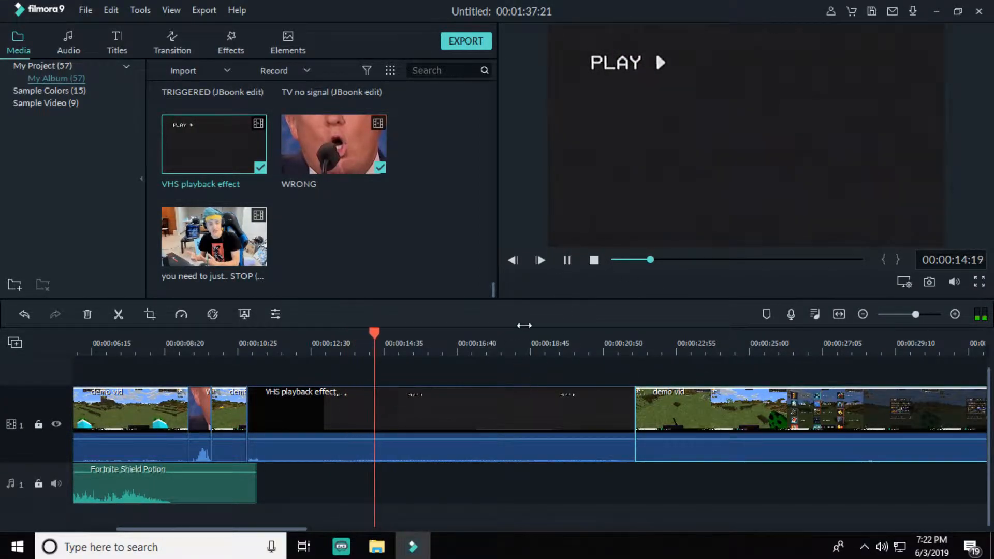
pyautogui.click(568, 260)
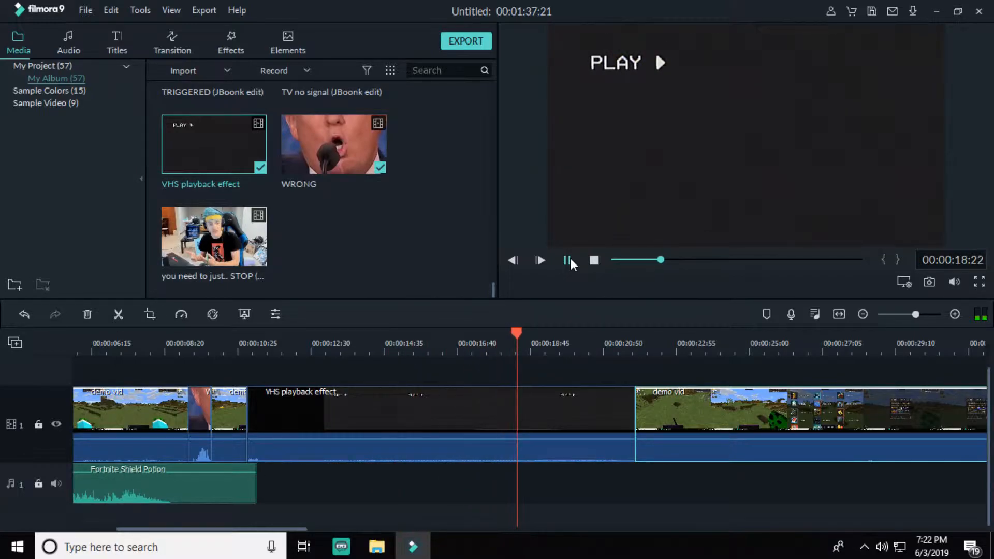
# - Move the playhead to 00:00:01:30 and delete the demo vid segment that follows the VHS playback effect
pyautogui.scroll(10, 425, 217)
pyautogui.scroll(3, 431, 221)
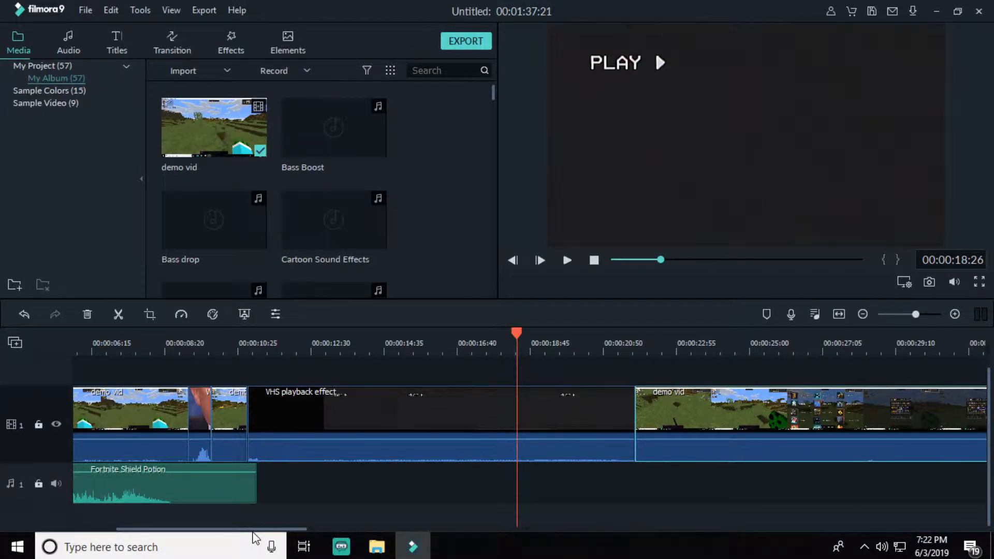
pyautogui.moveTo(253, 533); pyautogui.dragTo(191, 533)
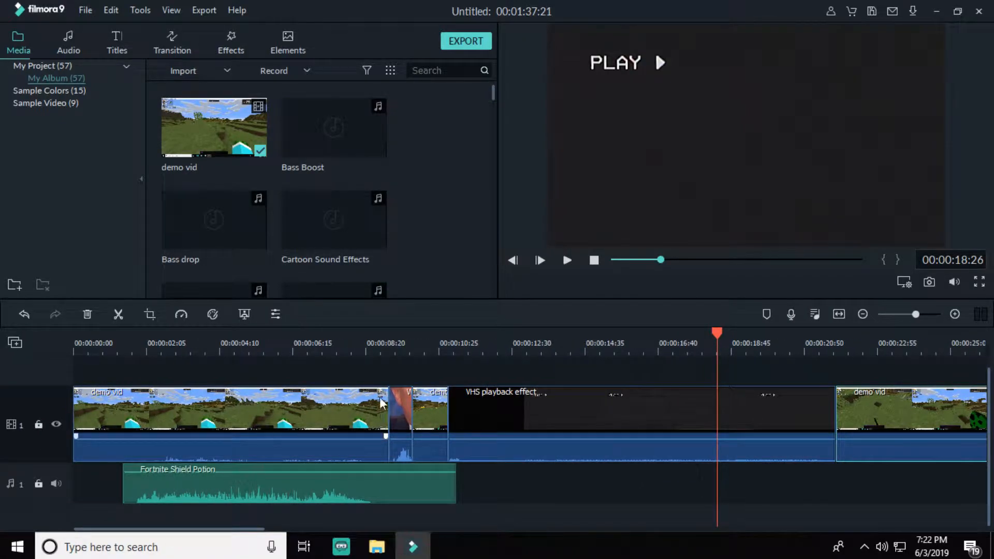
pyautogui.moveTo(714, 335); pyautogui.dragTo(124, 340)
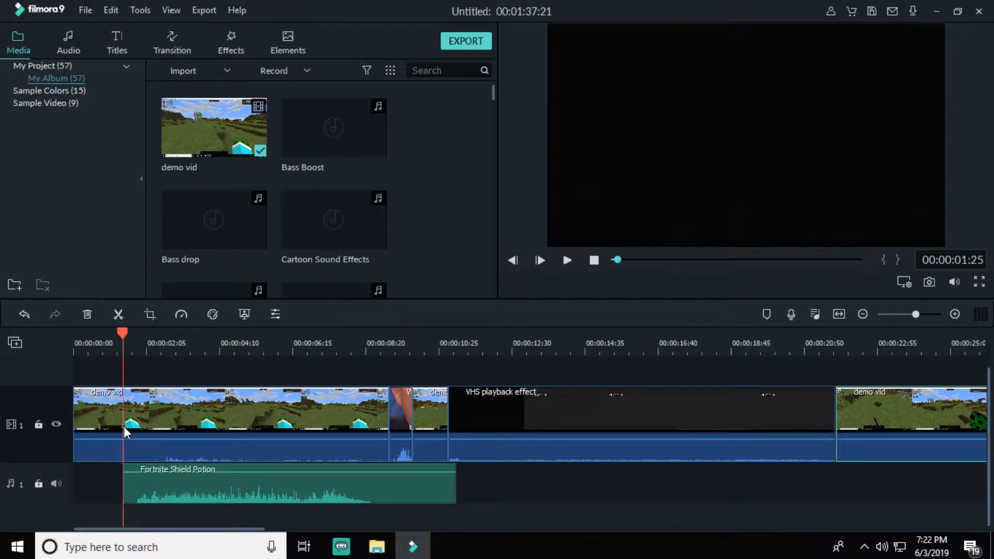
pyautogui.rightClick(228, 456)
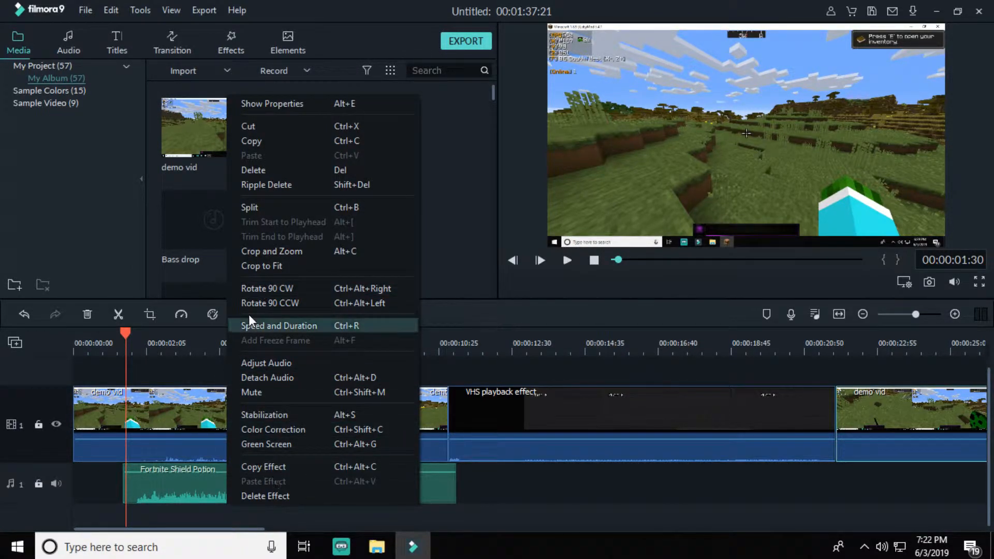
pyautogui.click(263, 170)
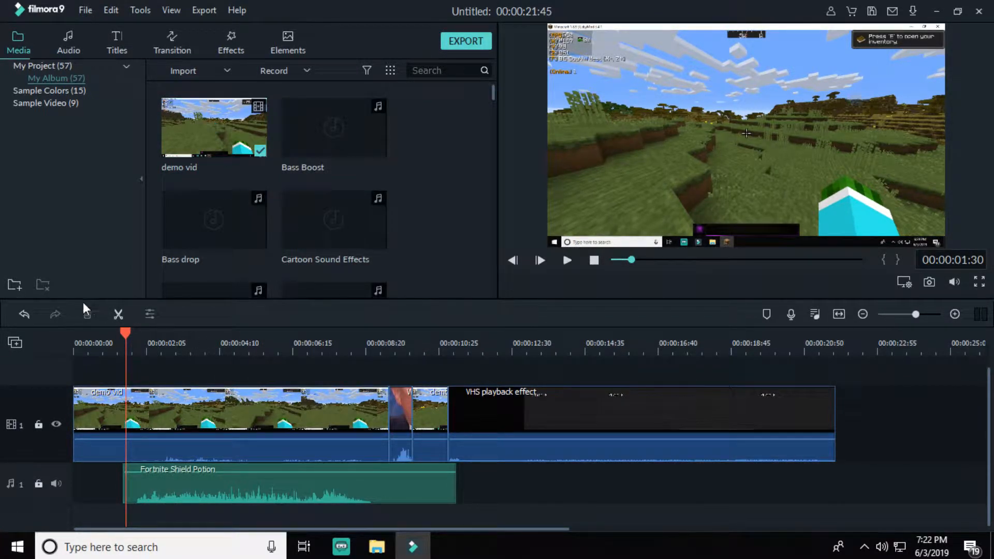
# - Delete the Fortnite Shield Potion clip from the audio track, undo the deletion, and delete it again
pyautogui.click(211, 490)
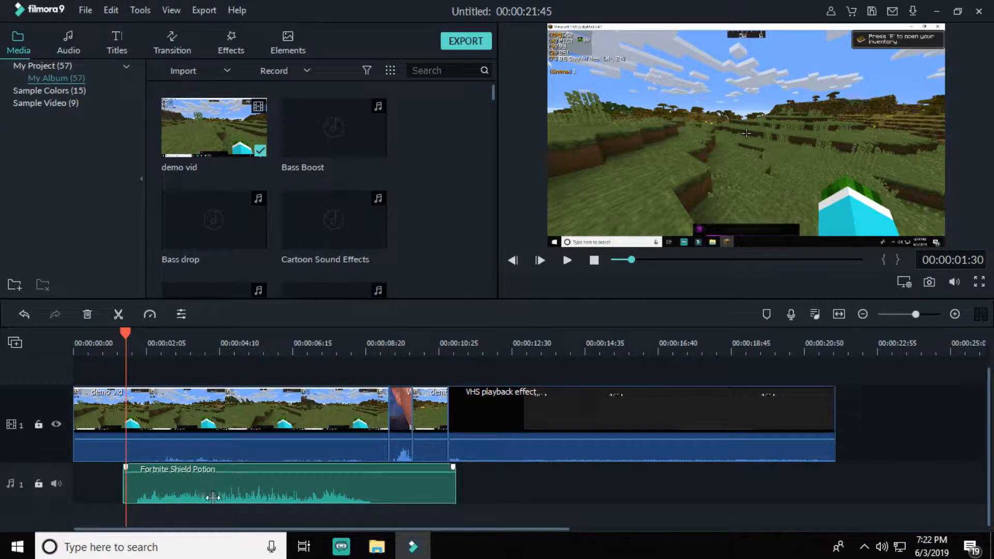
pyautogui.rightClick(215, 492)
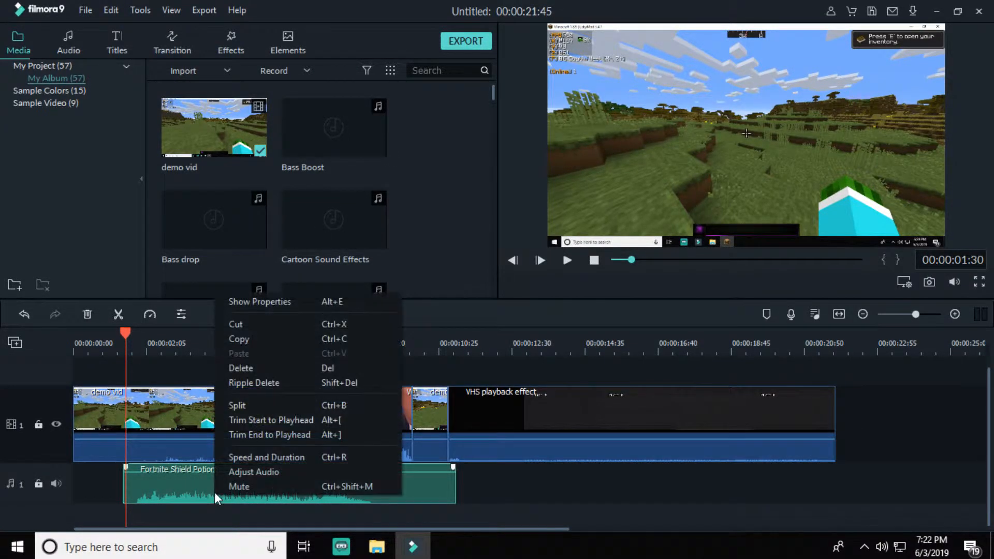
pyautogui.click(87, 314)
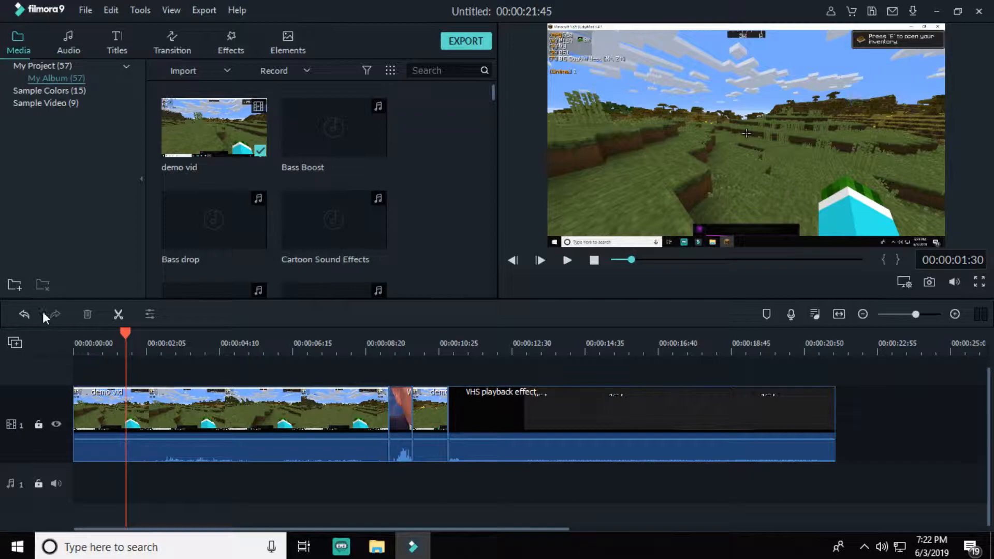
pyautogui.click(24, 314)
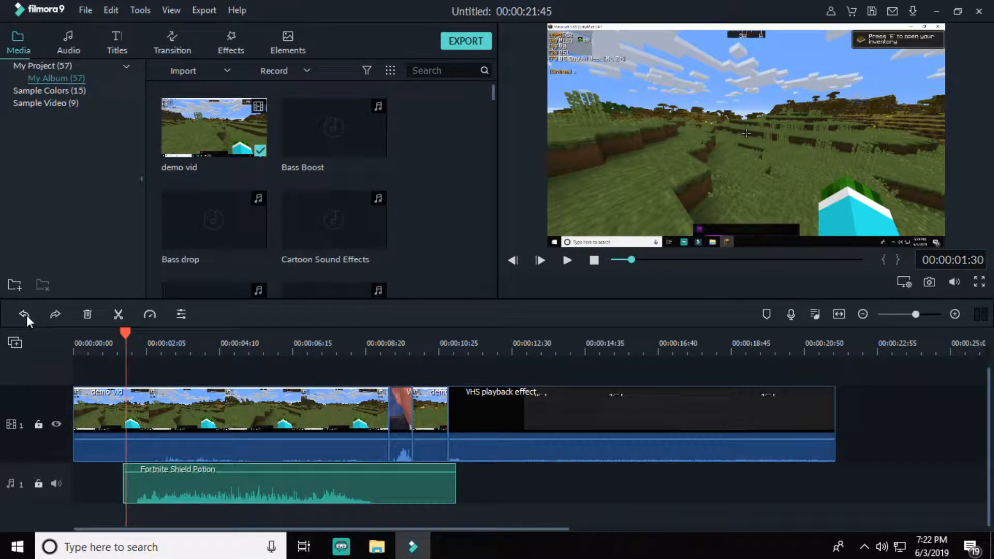
pyautogui.click(86, 314)
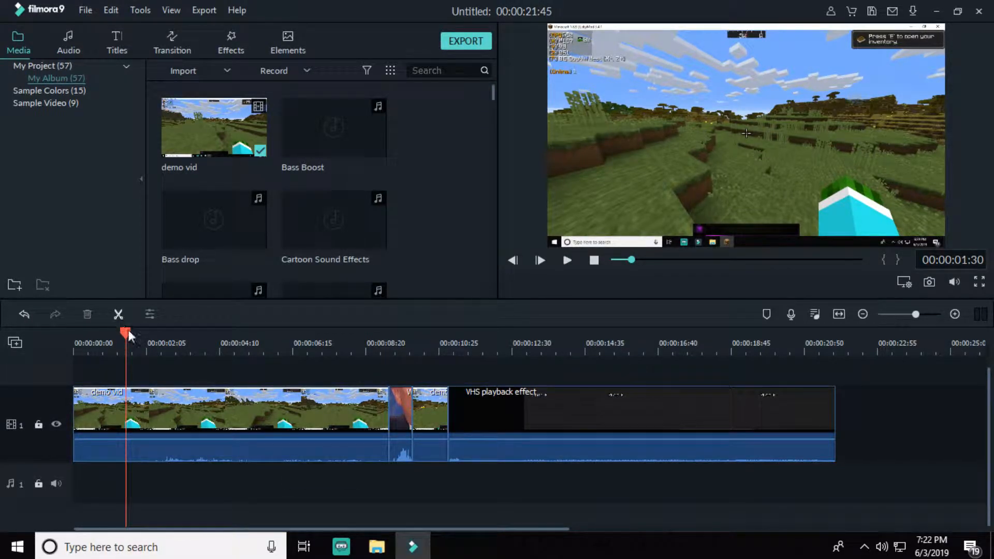
# - Split the second demo vid segment at 00:00:10:37 and select the thin slice just before the VHS playback effect
pyautogui.click(243, 417)
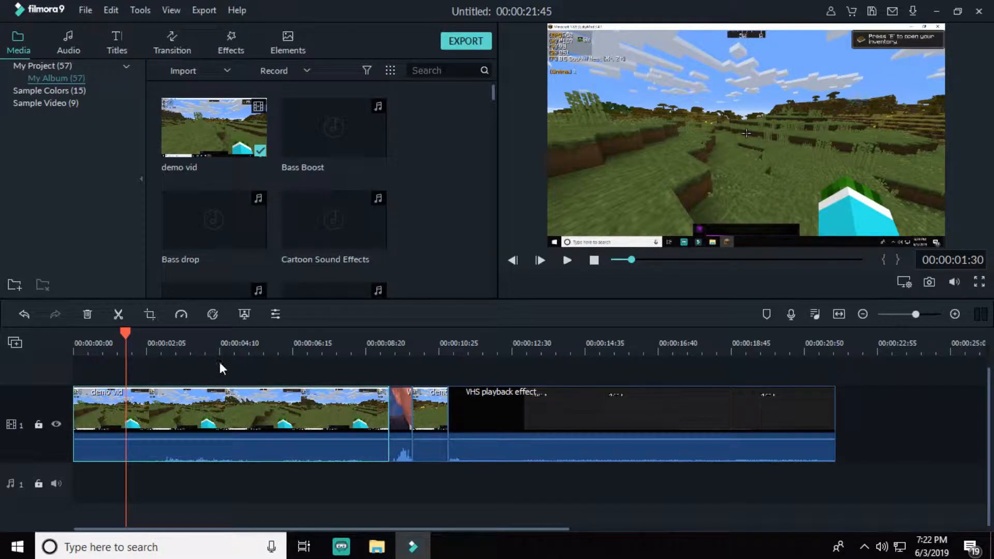
pyautogui.moveTo(124, 334); pyautogui.dragTo(449, 386)
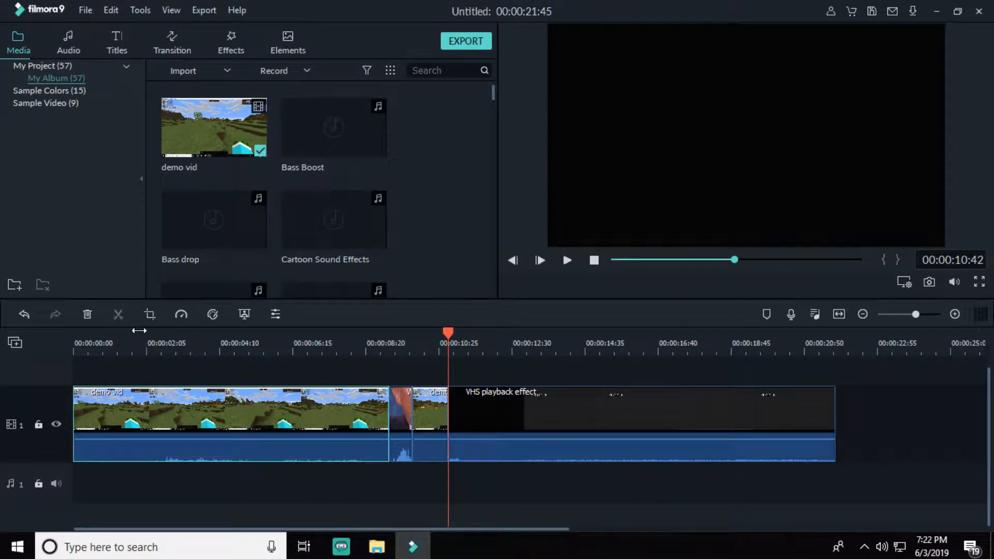
pyautogui.moveTo(449, 336); pyautogui.dragTo(445, 334)
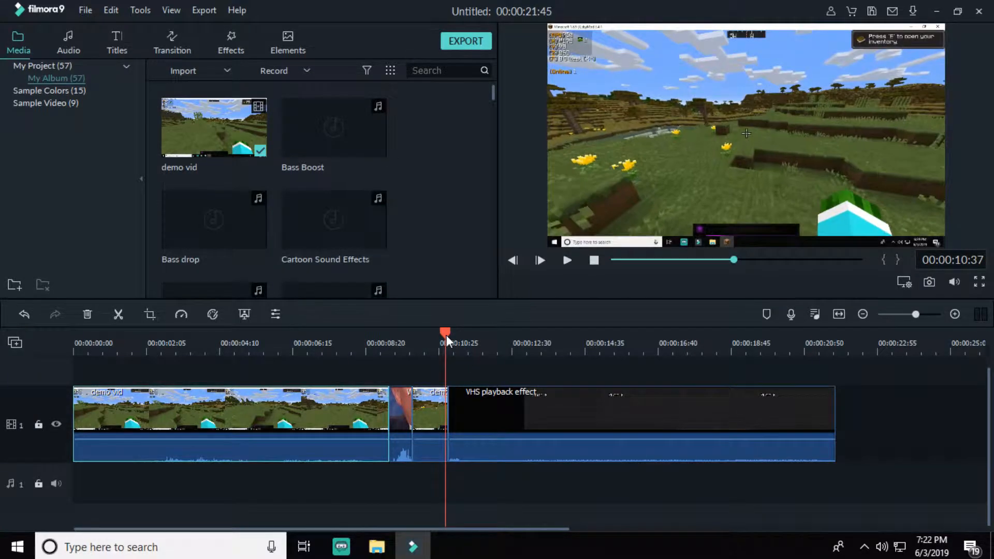
pyautogui.click(118, 313)
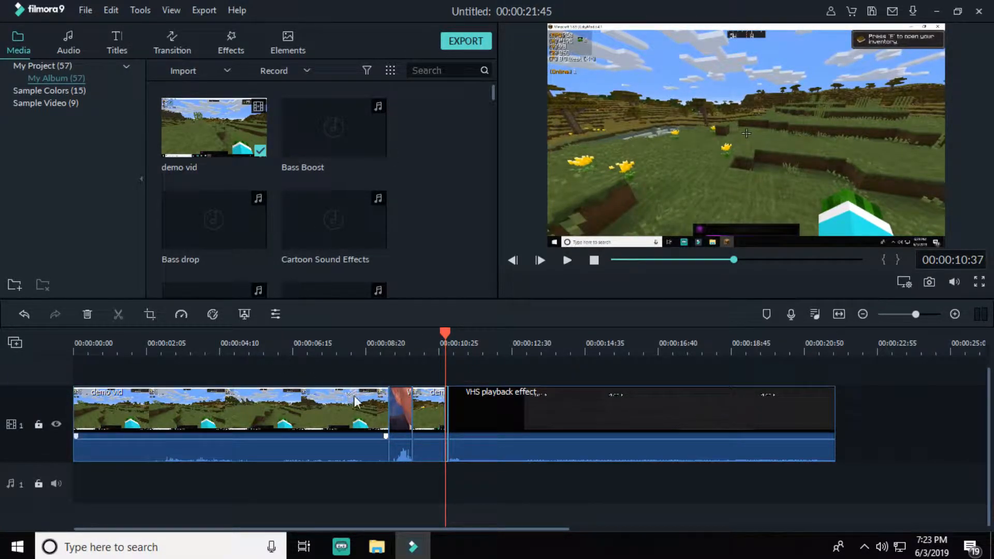
pyautogui.moveTo(446, 333); pyautogui.dragTo(435, 333)
pyautogui.click(446, 407)
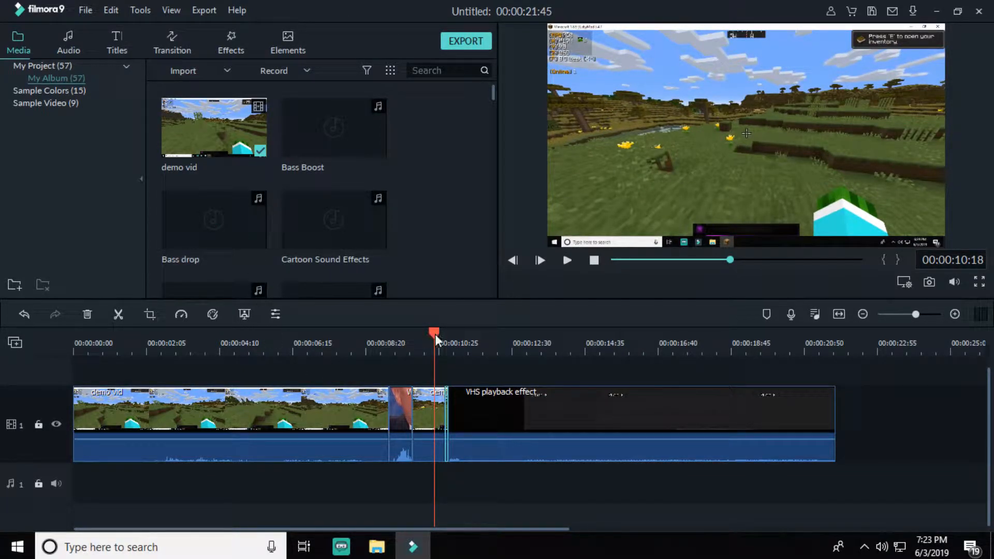
# - Split the VHS playback effect at 00:00:21:33 and delete both resulting pieces from the video track
pyautogui.moveTo(435, 334); pyautogui.dragTo(831, 365)
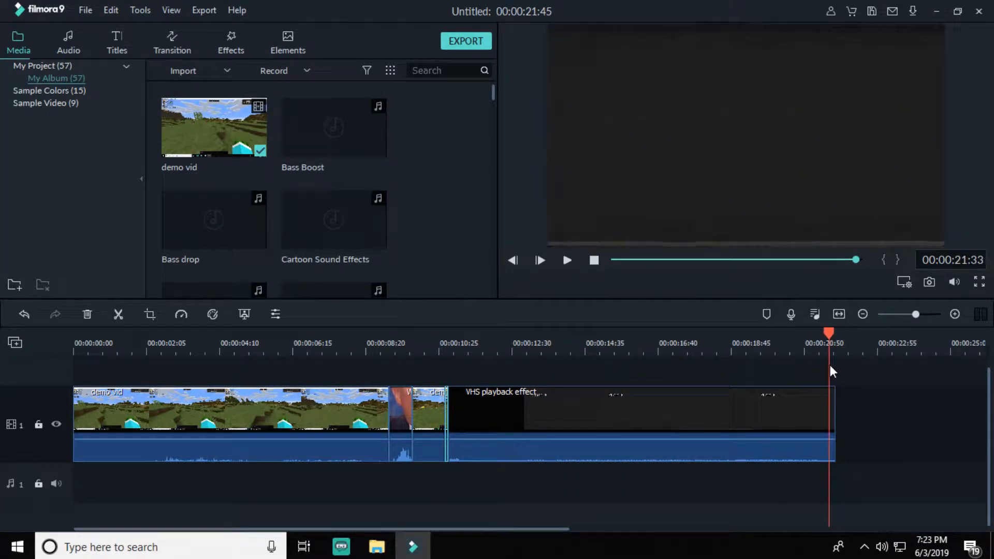
pyautogui.click(120, 315)
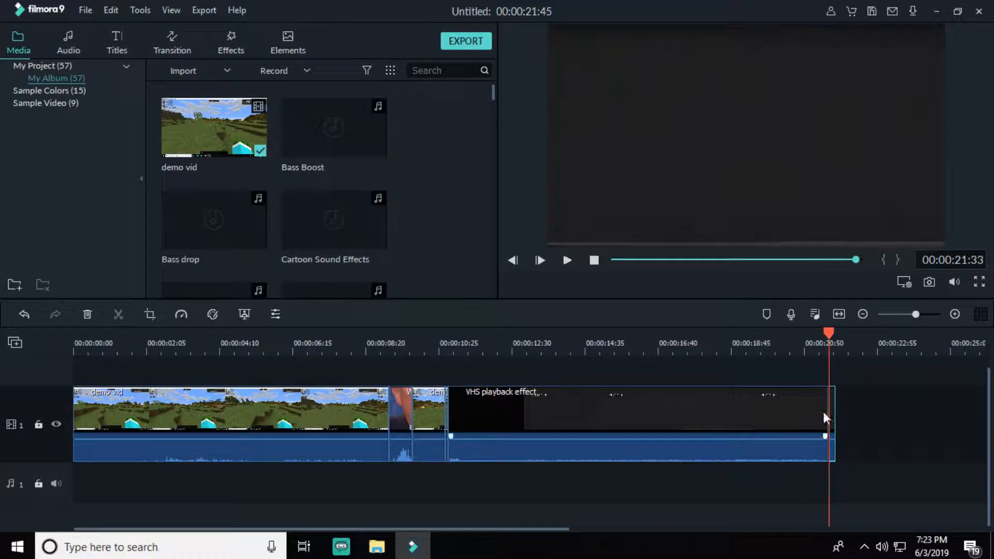
pyautogui.click(555, 407)
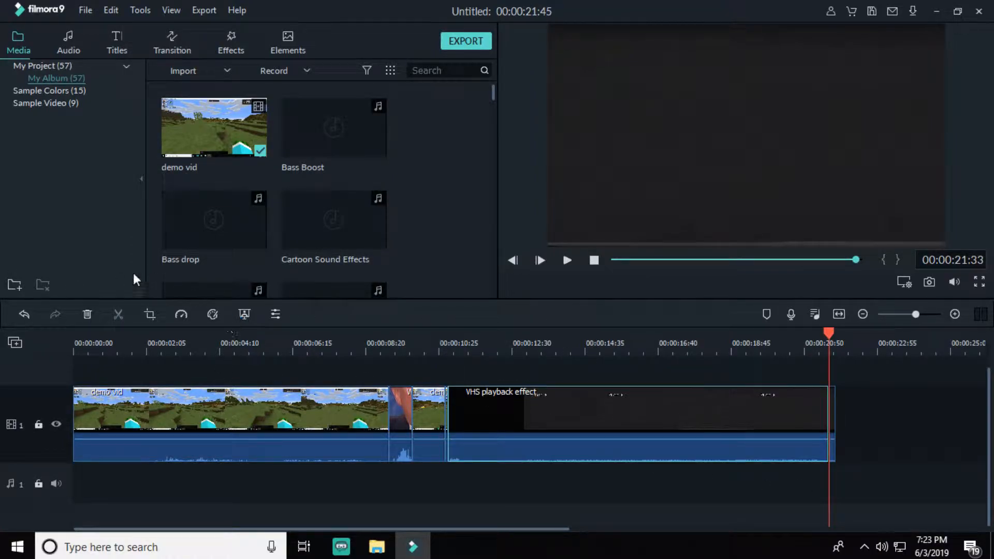
pyautogui.click(89, 316)
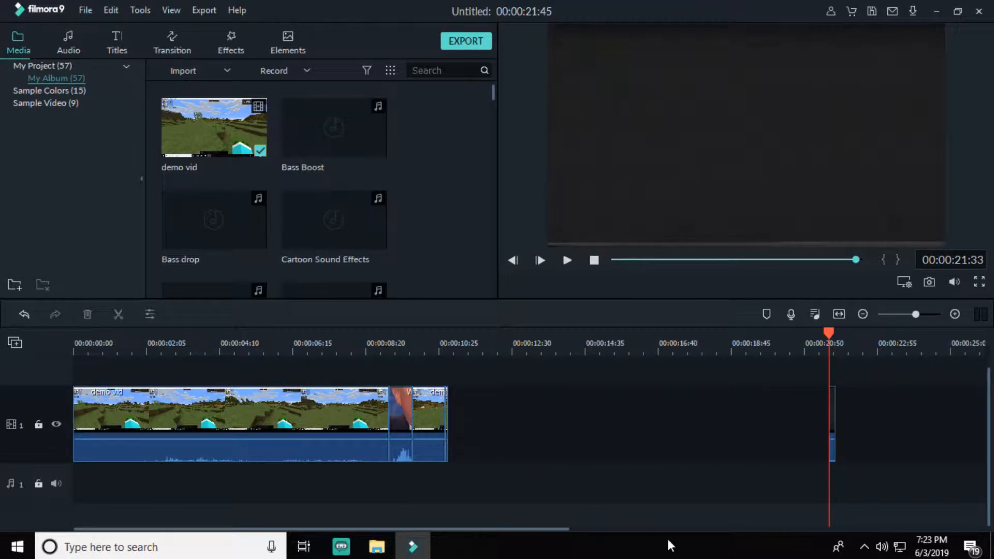
pyautogui.rightClick(833, 419)
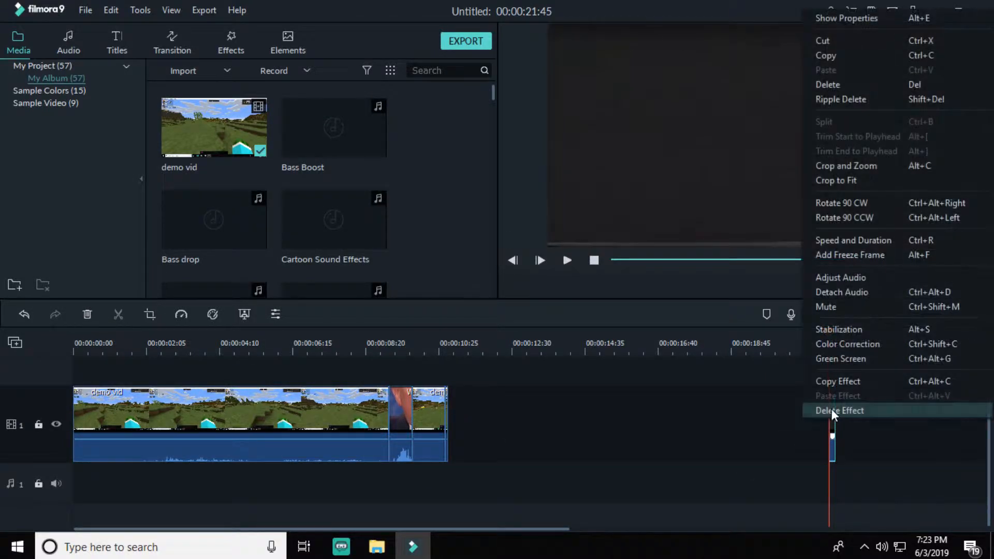
pyautogui.click(835, 83)
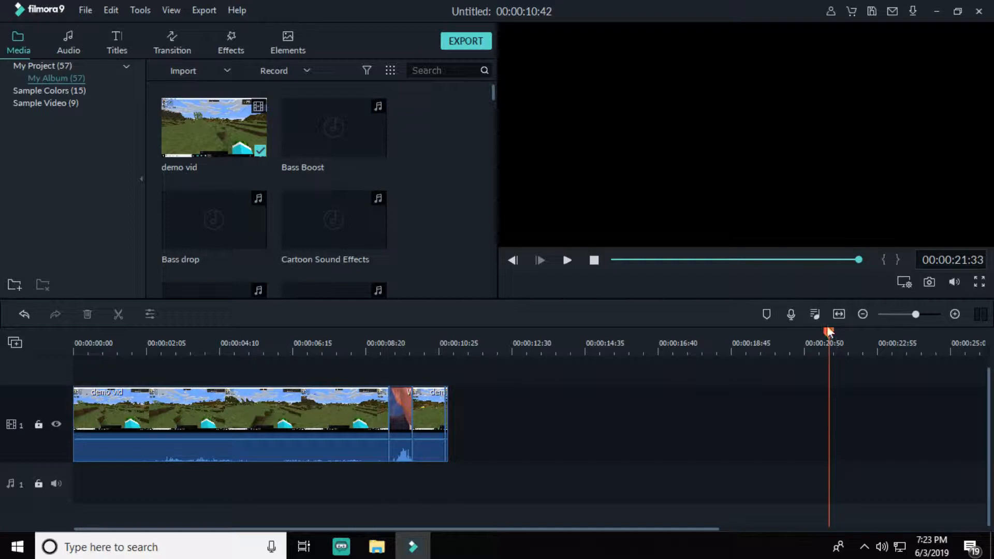
# - Crop the first demo vid segment to about 137 x 77 in the frame's upper-left corner, and reset the crop to 1920 x 1080
pyautogui.moveTo(824, 333); pyautogui.dragTo(193, 424)
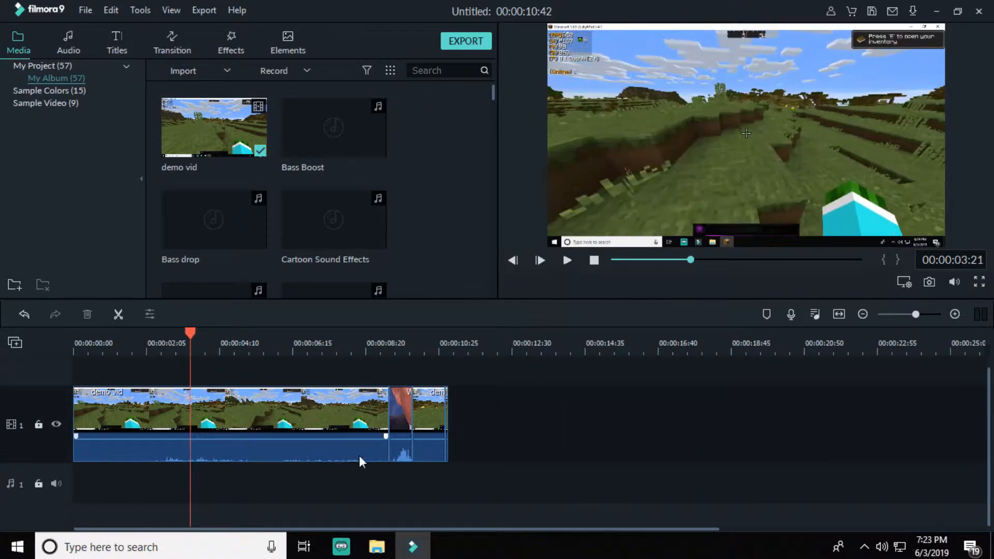
pyautogui.click(242, 398)
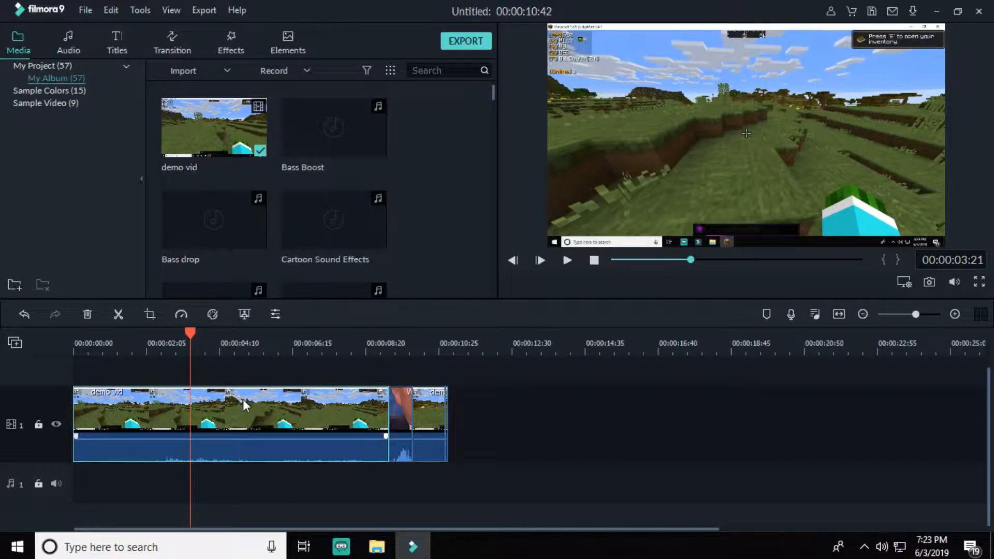
pyautogui.click(149, 315)
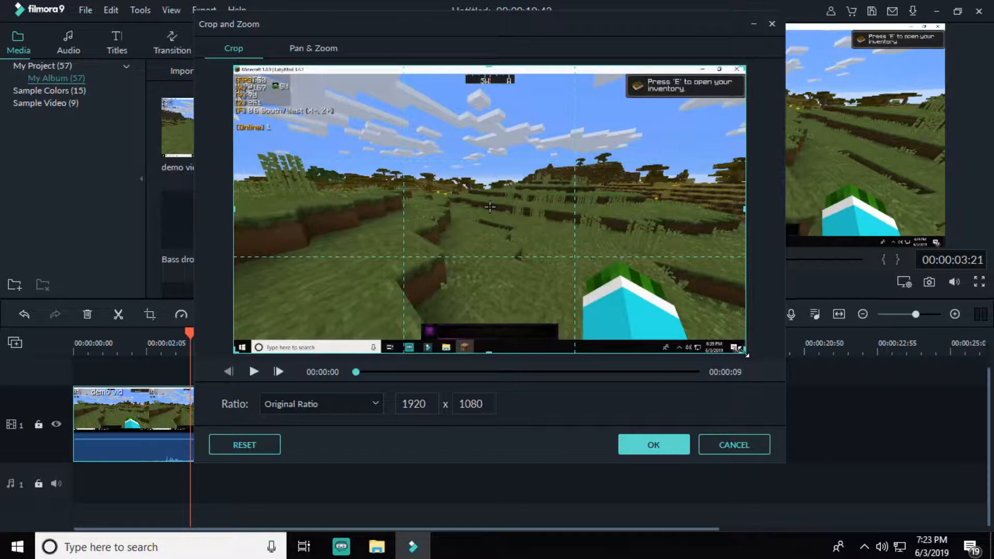
pyautogui.moveTo(744, 353); pyautogui.dragTo(267, 95)
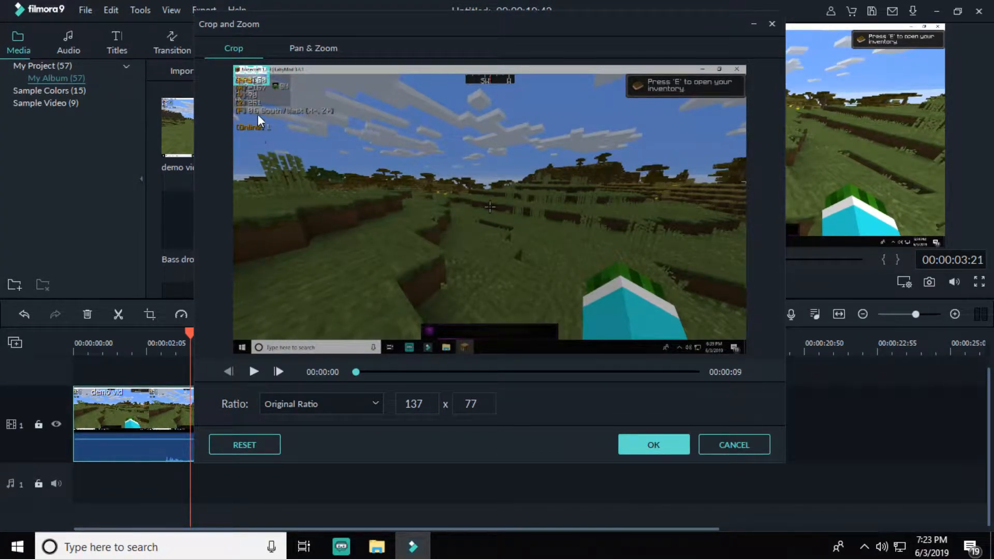
pyautogui.click(656, 444)
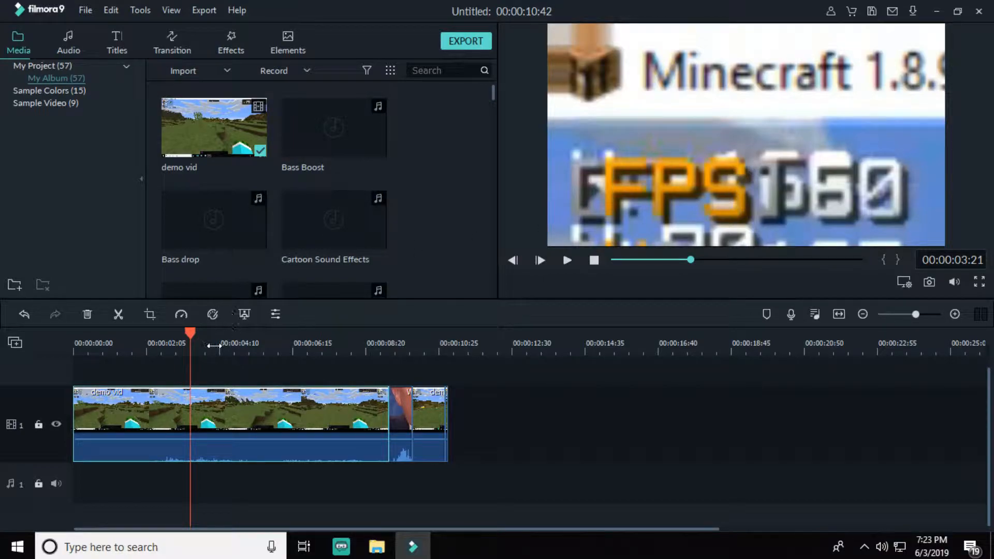
pyautogui.click(157, 315)
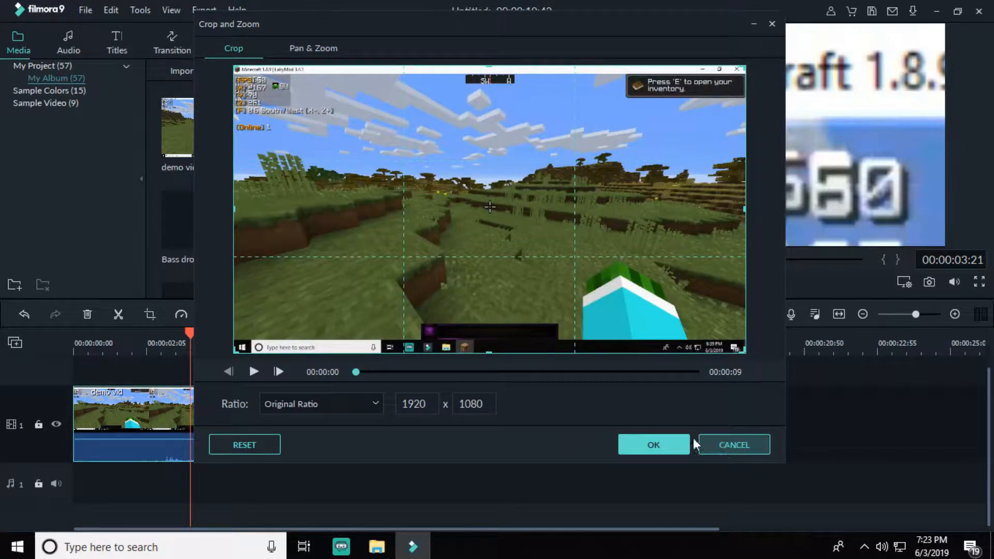
pyautogui.click(660, 445)
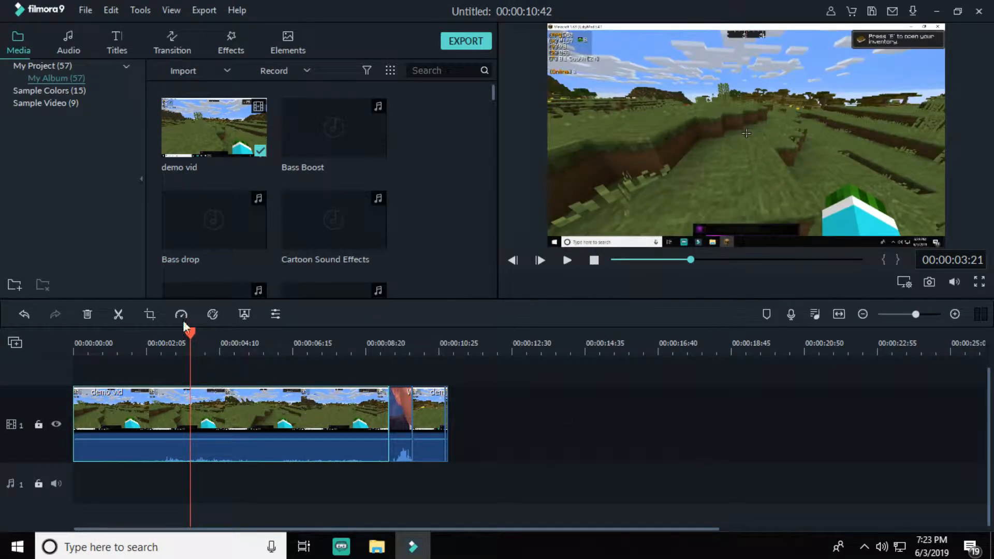
# - Crop the first demo vid segment to about 1187 x 668 around the middle of the frame and apply it
pyautogui.click(156, 315)
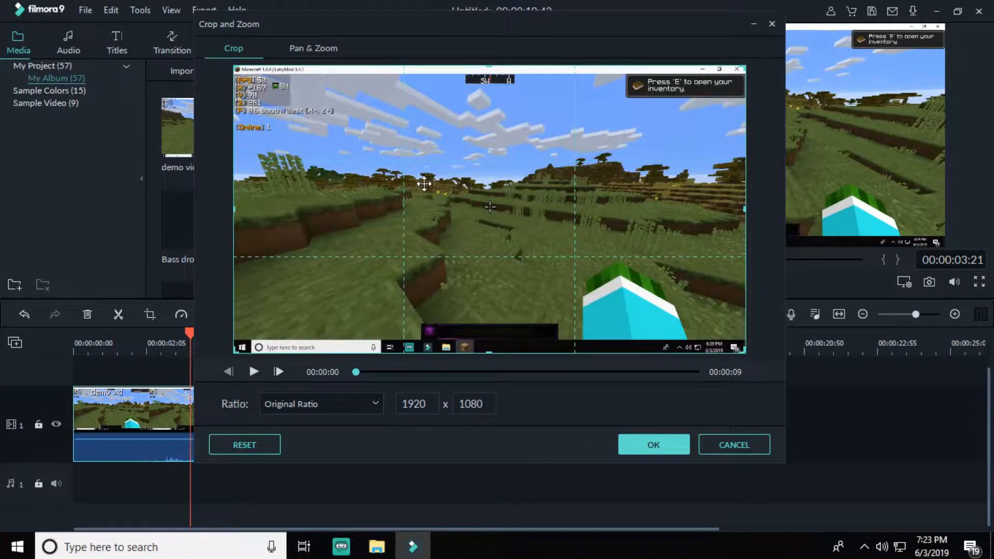
pyautogui.moveTo(234, 67); pyautogui.dragTo(395, 157)
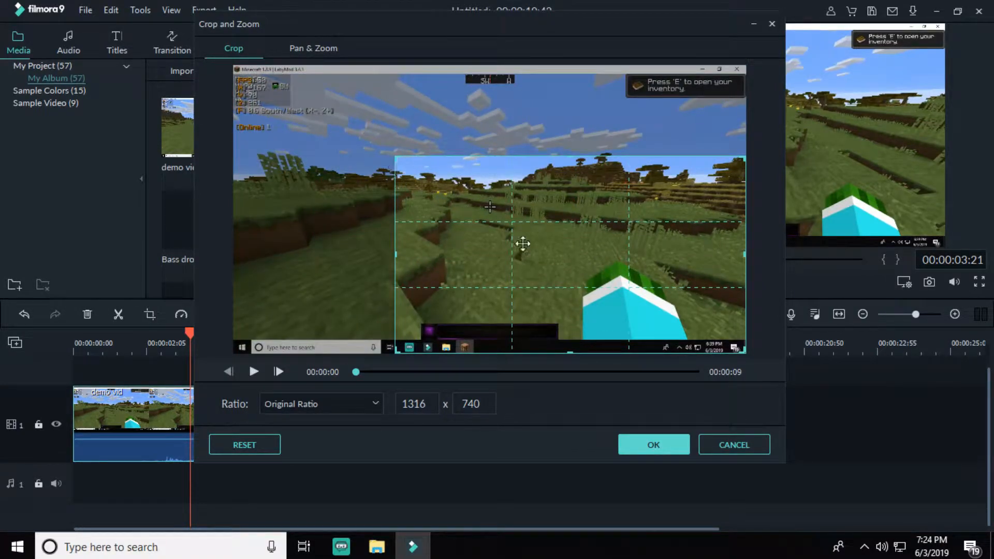
pyautogui.moveTo(745, 353); pyautogui.dragTo(712, 335)
pyautogui.moveTo(573, 191); pyautogui.dragTo(505, 150)
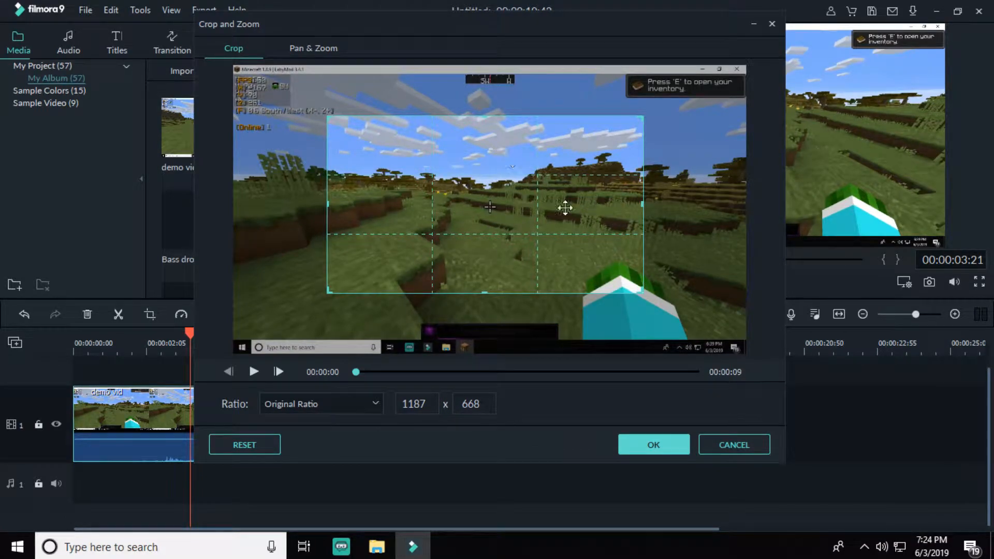
pyautogui.click(658, 444)
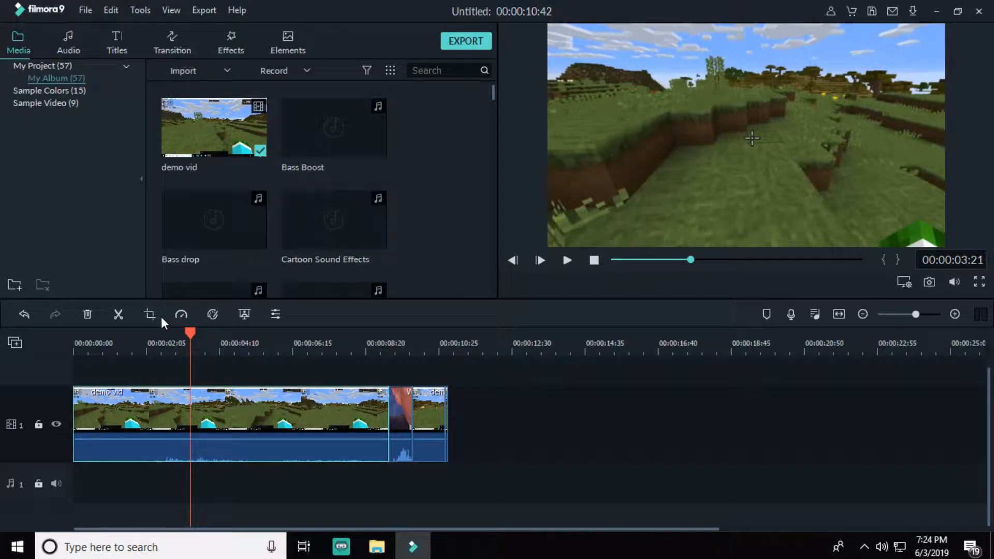
# - Reset the first demo vid segment's crop to the full 1920 x 1080 frame
pyautogui.hotkey('alt', 'c')
pyautogui.click(243, 444)
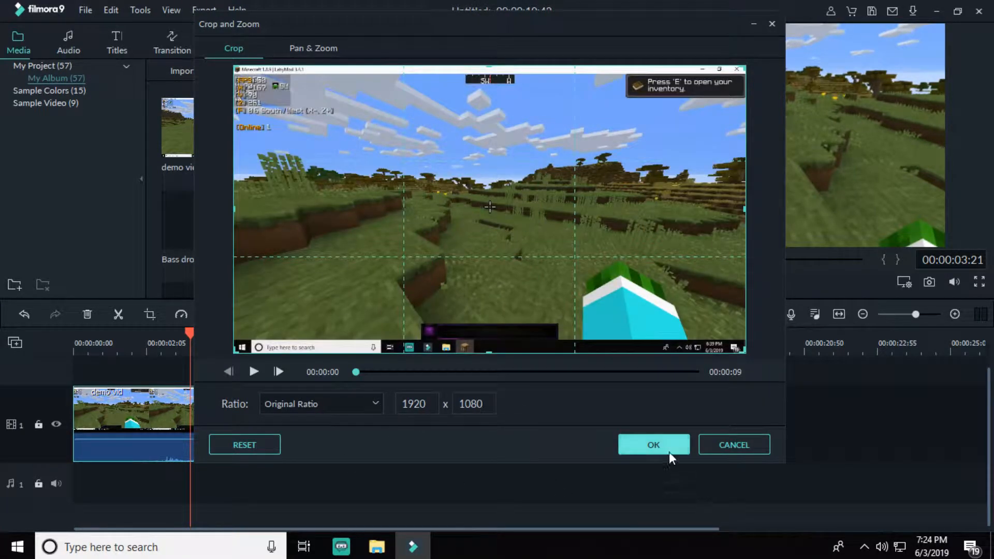
pyautogui.click(654, 445)
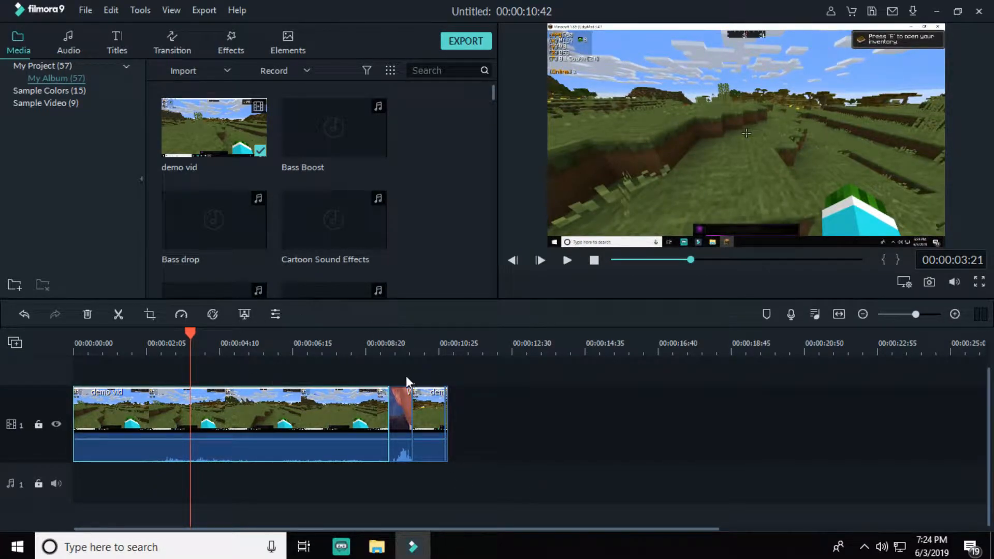
# - Look through the supplied sample colors and the sample countdown videos in the media library
pyautogui.click(104, 96)
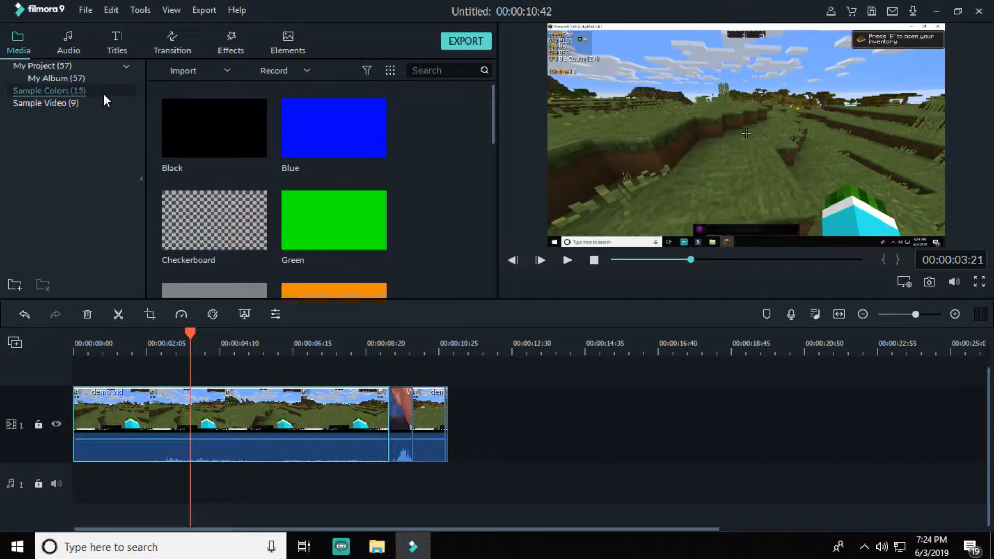
pyautogui.click(104, 106)
pyautogui.scroll(-3, 442, 183)
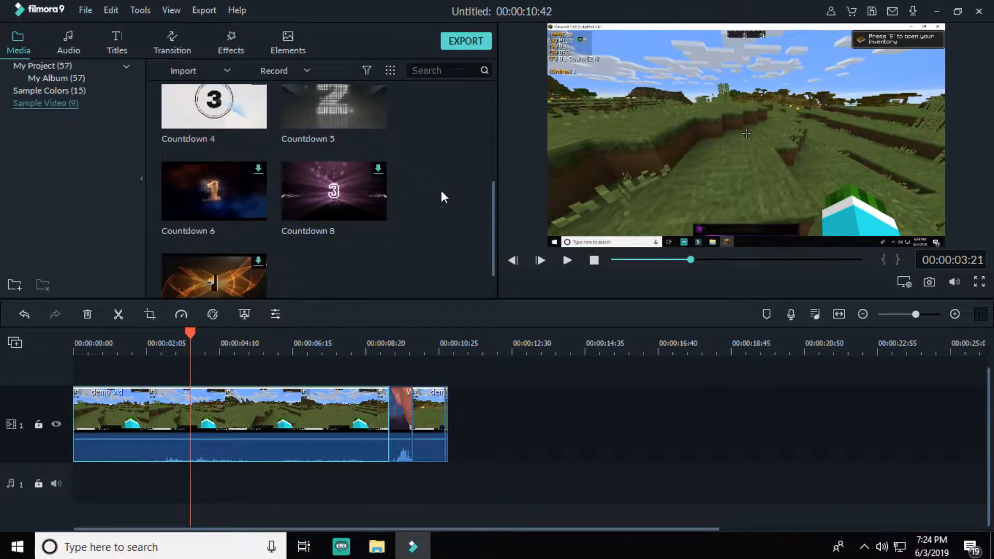
pyautogui.scroll(3, 305, 225)
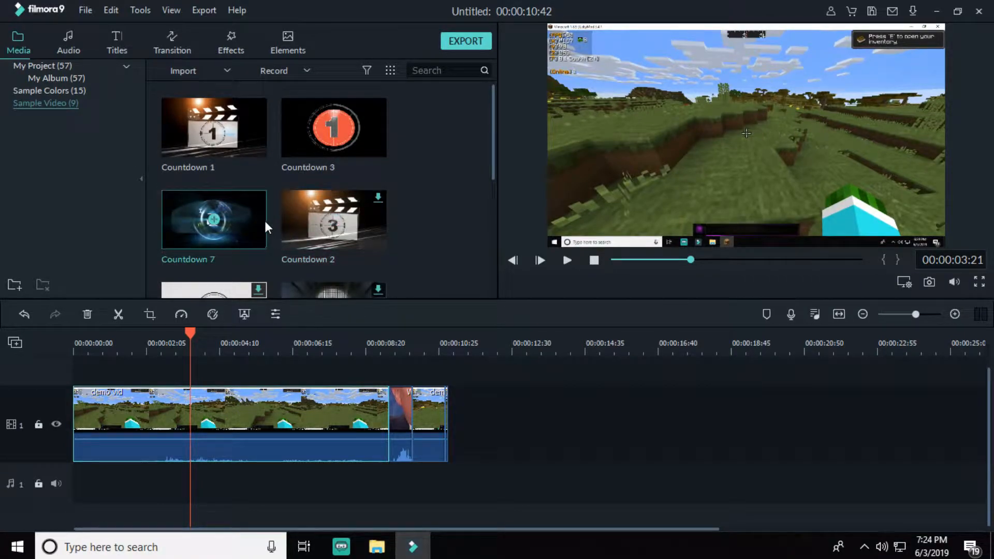
pyautogui.click(91, 89)
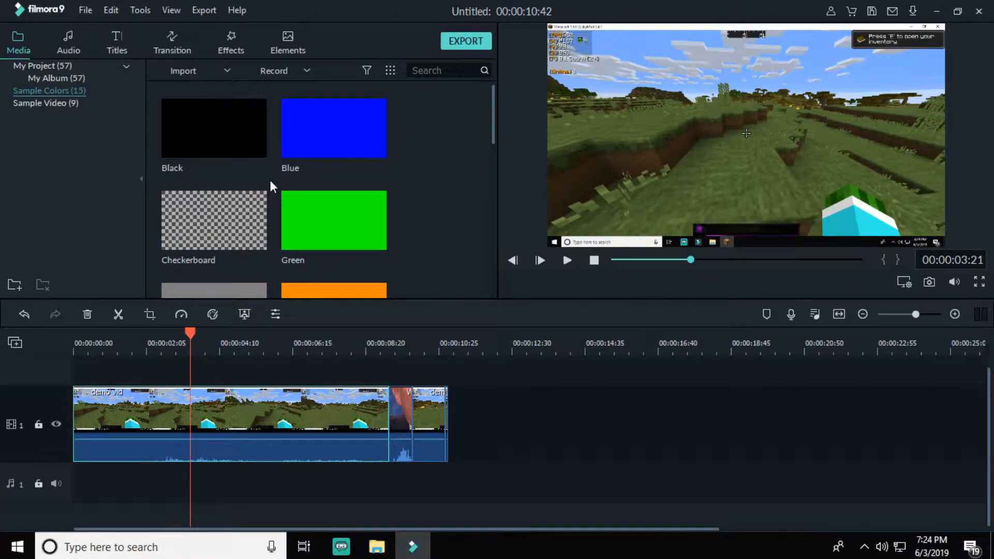
pyautogui.scroll(-5, 270, 181)
pyautogui.scroll(5, 271, 179)
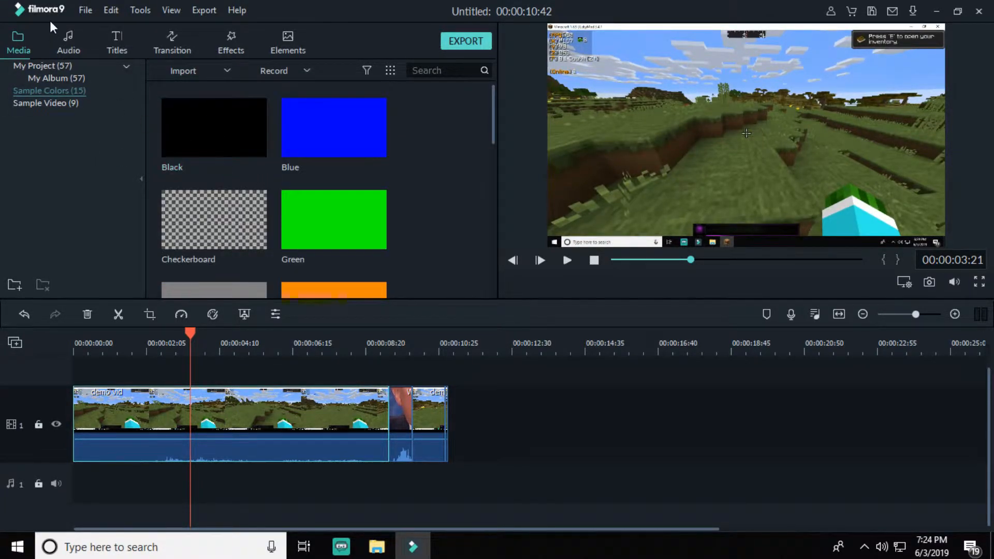
# - Browse the built-in audio library's music categories and examine the full list of sound effects
pyautogui.click(75, 48)
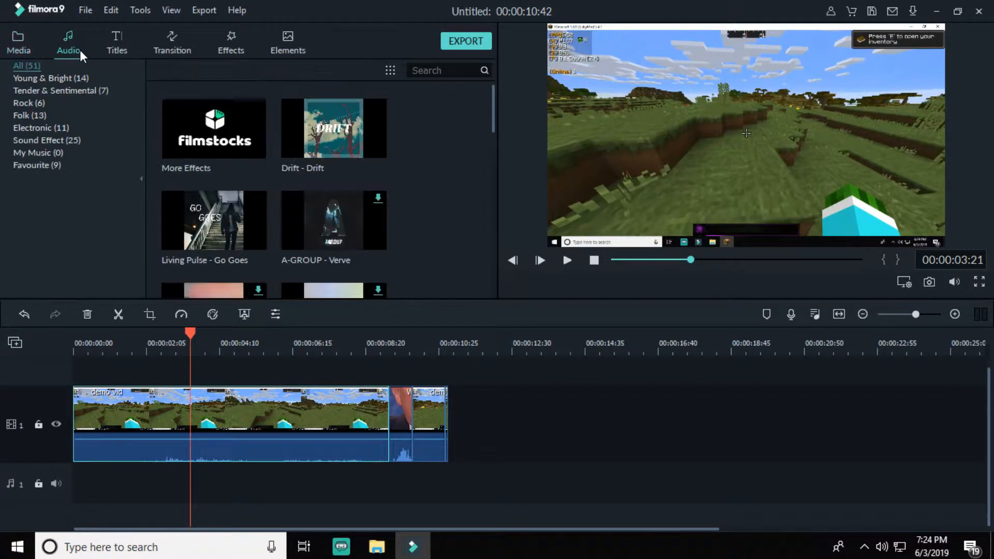
pyautogui.click(116, 80)
pyautogui.click(116, 91)
pyautogui.click(67, 141)
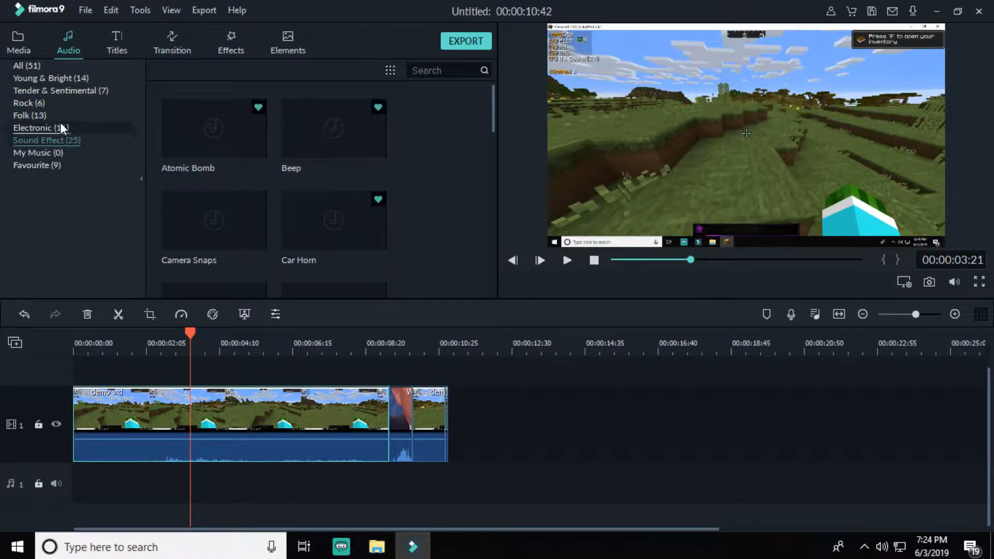
pyautogui.scroll(-10, 269, 170)
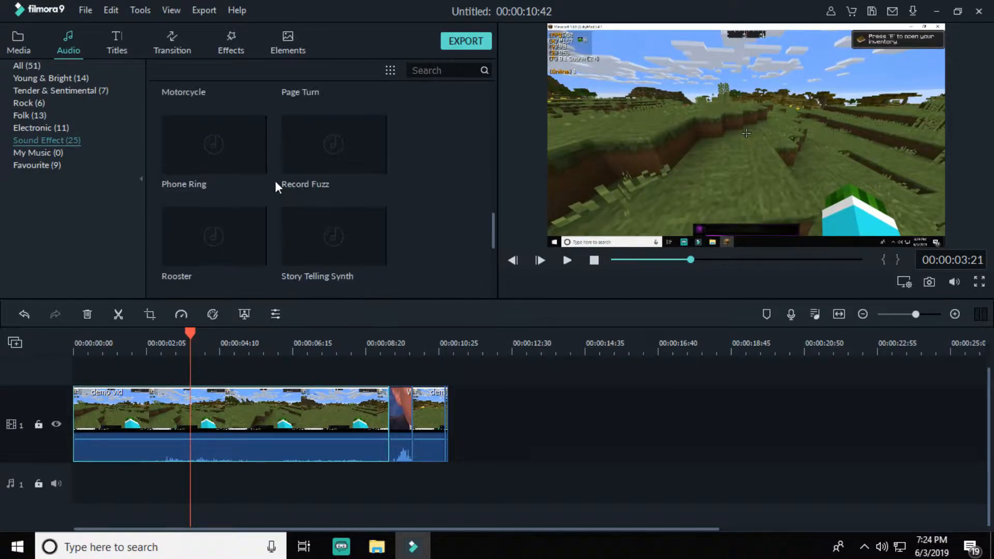
pyautogui.scroll(-3, 274, 181)
pyautogui.scroll(10, 272, 182)
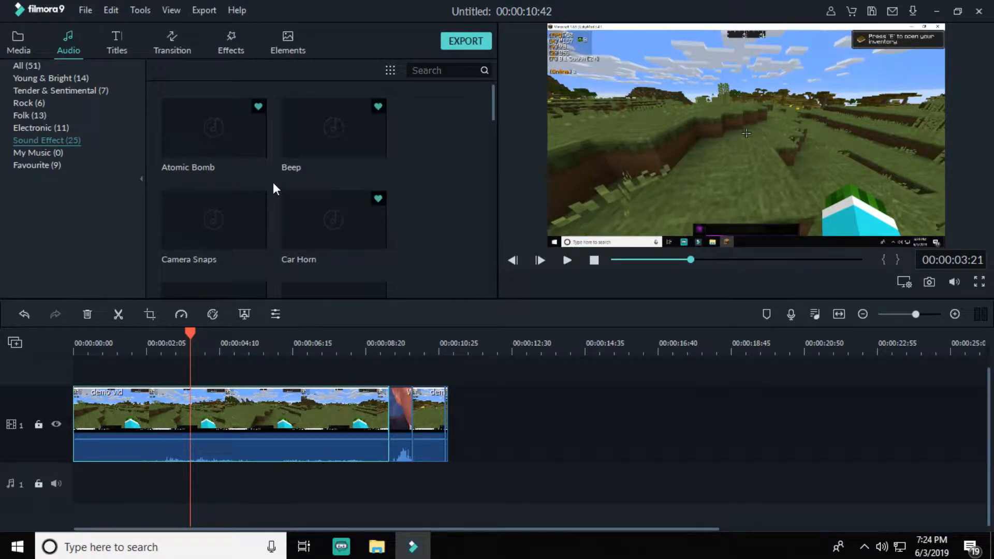
pyautogui.scroll(-15, 272, 182)
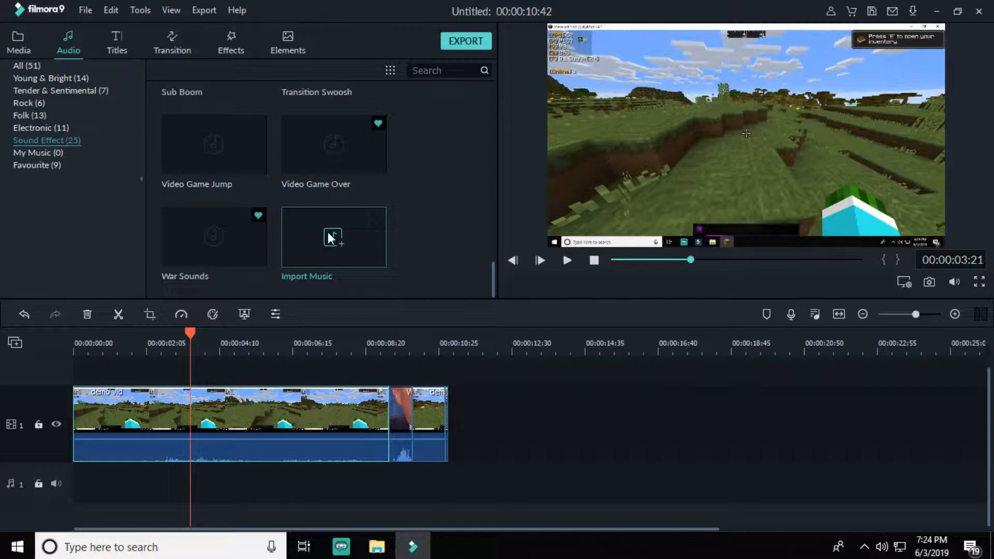
pyautogui.scroll(15, 290, 234)
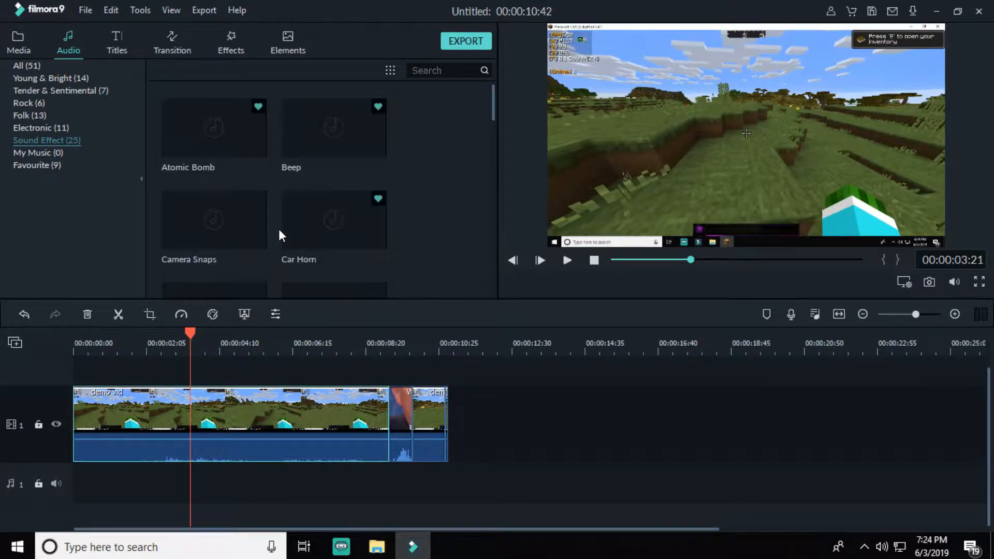
# - Browse the title presets and place Title 7 on the video track within the first demo vid segment, just after 00:00:02:05
pyautogui.click(121, 44)
pyautogui.click(63, 132)
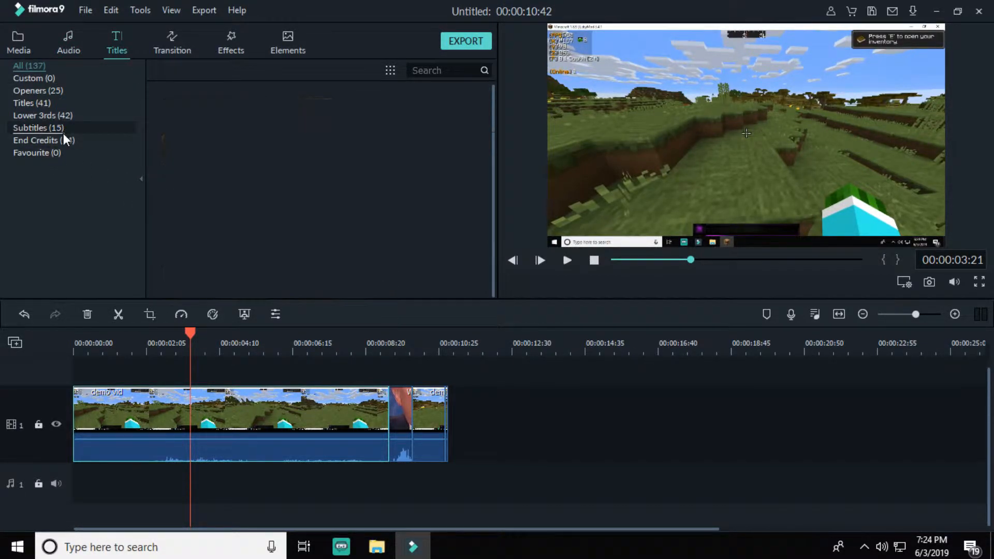
pyautogui.click(96, 118)
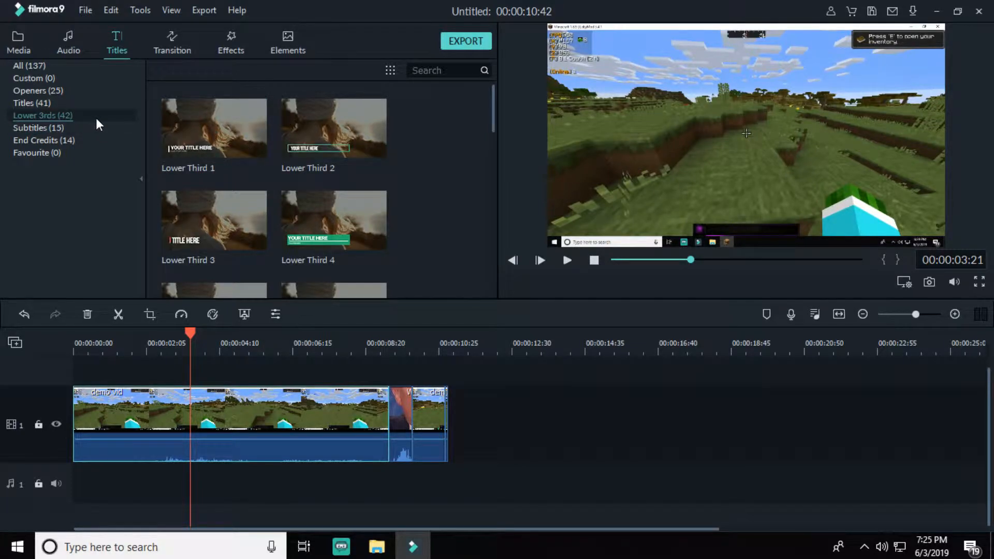
pyautogui.click(82, 102)
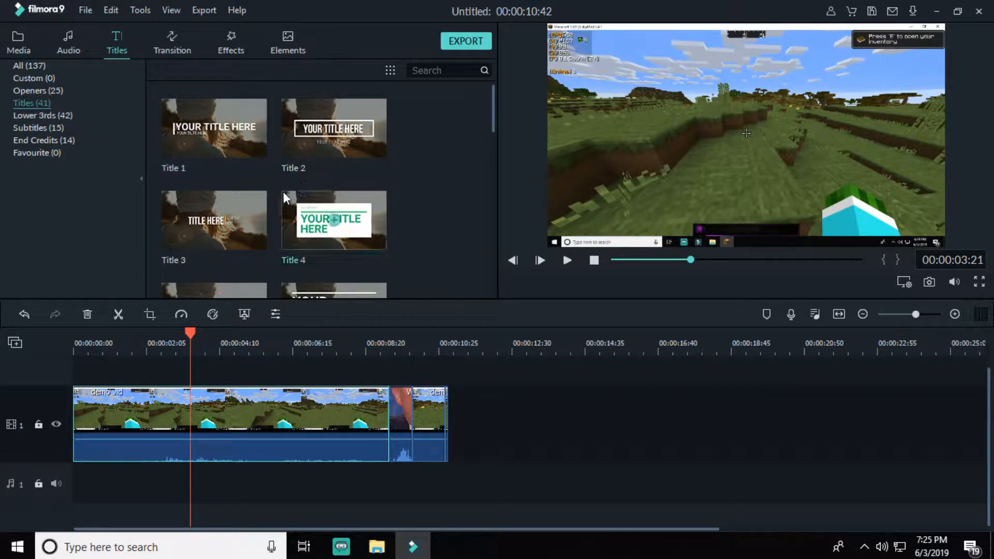
pyautogui.scroll(-3, 273, 179)
pyautogui.scroll(3, 274, 182)
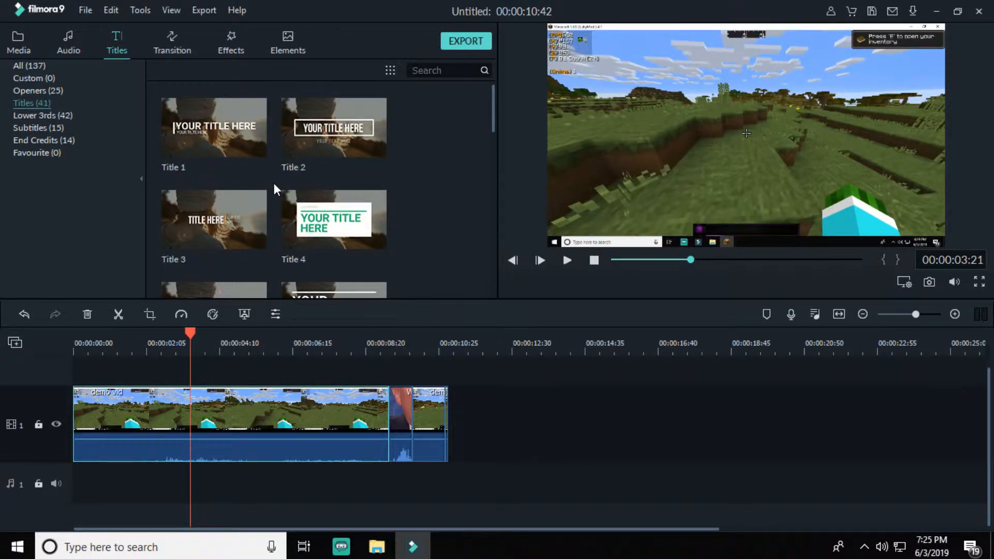
pyautogui.scroll(-3, 274, 182)
pyautogui.moveTo(245, 191); pyautogui.dragTo(154, 422)
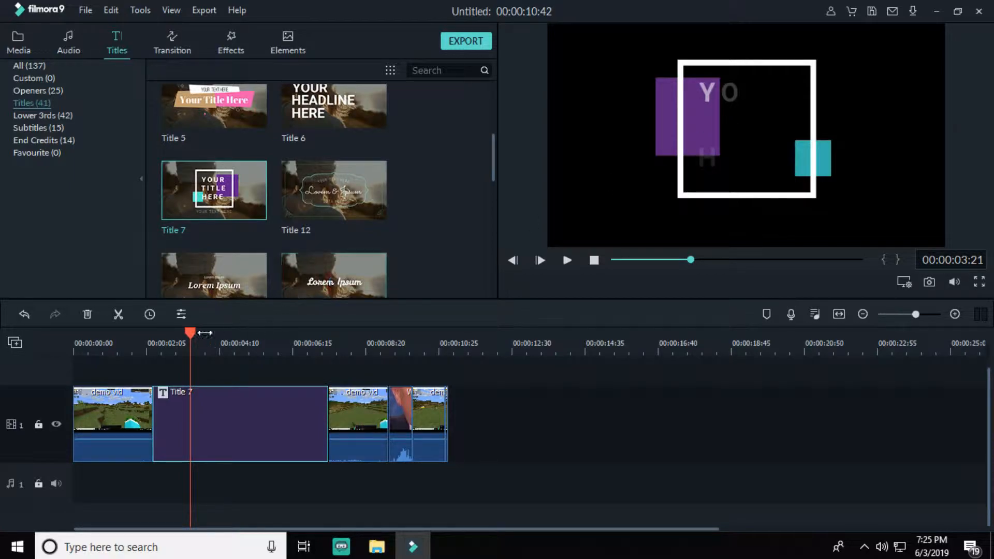
# - Move the playhead to 00:00:07:01 in Title 7 and widen the "YOUR" text box slightly towards the frame's edge
pyautogui.moveTo(192, 334); pyautogui.dragTo(319, 347)
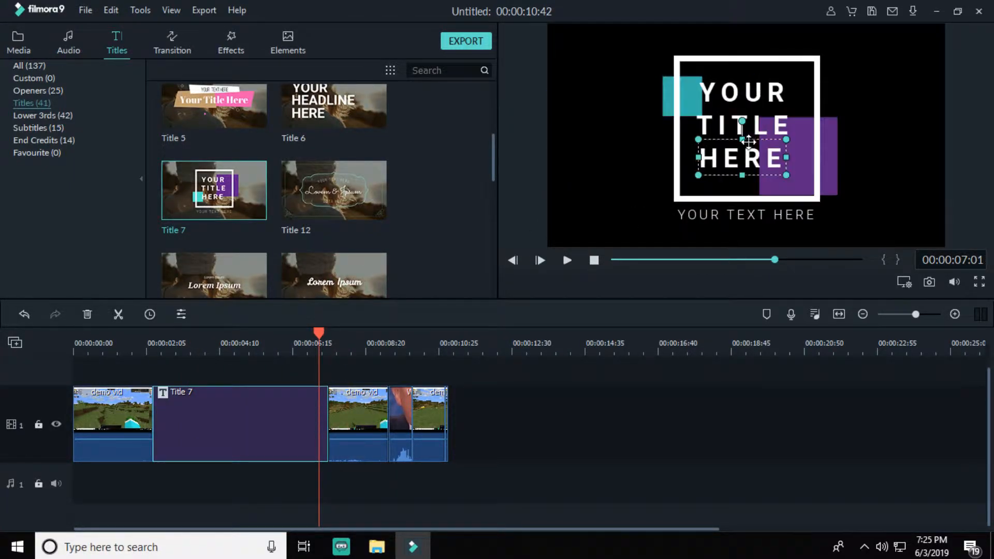
pyautogui.click(792, 95)
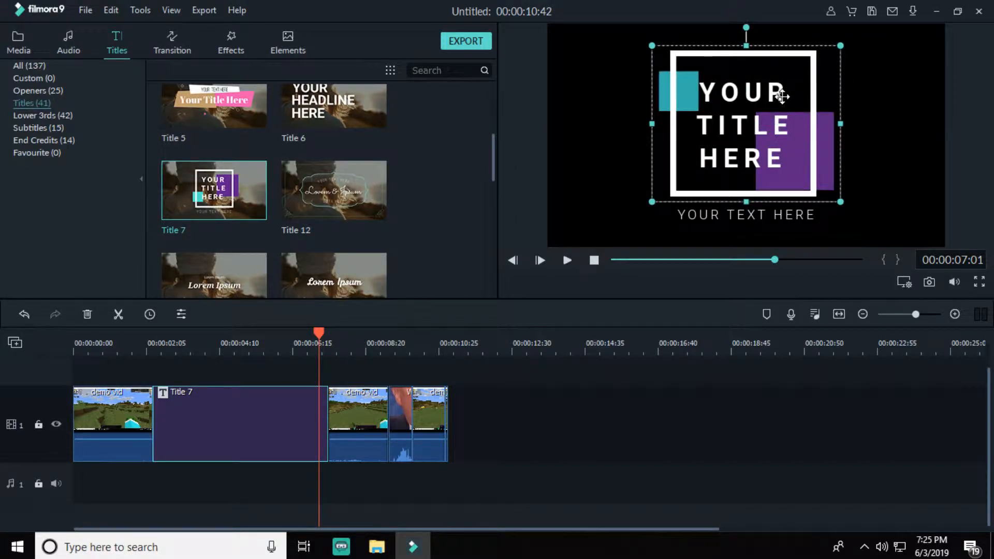
pyautogui.click(780, 99)
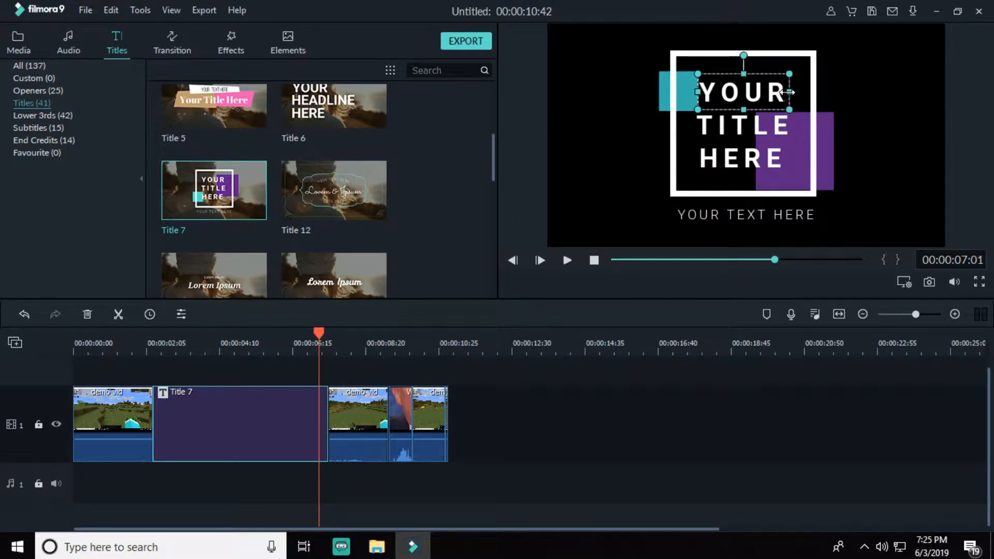
pyautogui.moveTo(789, 91); pyautogui.dragTo(804, 91)
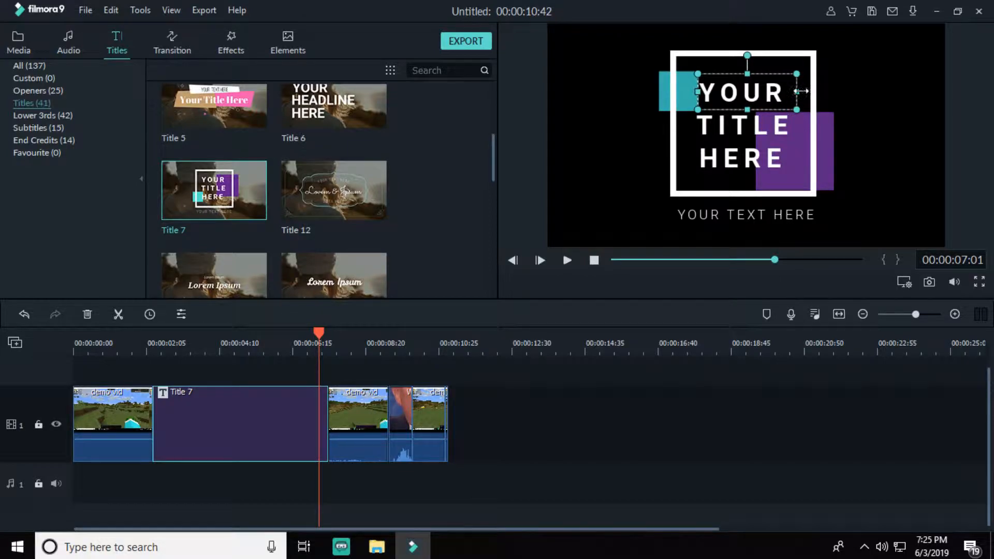
# - Replace the word "YOUR" in Title 7 with "hello there subscribe" and accept the text changes
pyautogui.doubleClick(797, 103)
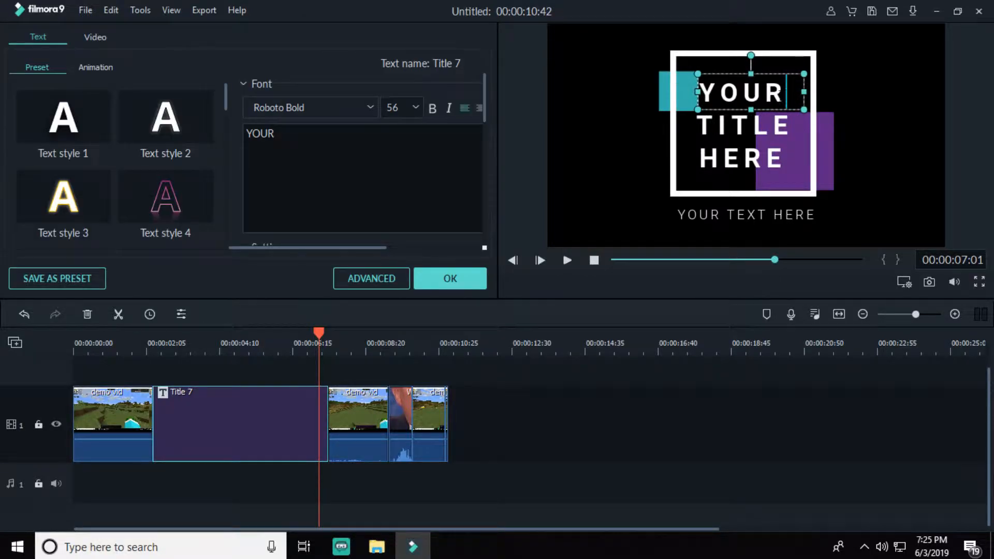
pyautogui.press('BackSpace')
pyautogui.press('BackSpace')
pyautogui.press('BackSpace')
pyautogui.press('BackSpace')
pyautogui.write('hello there')
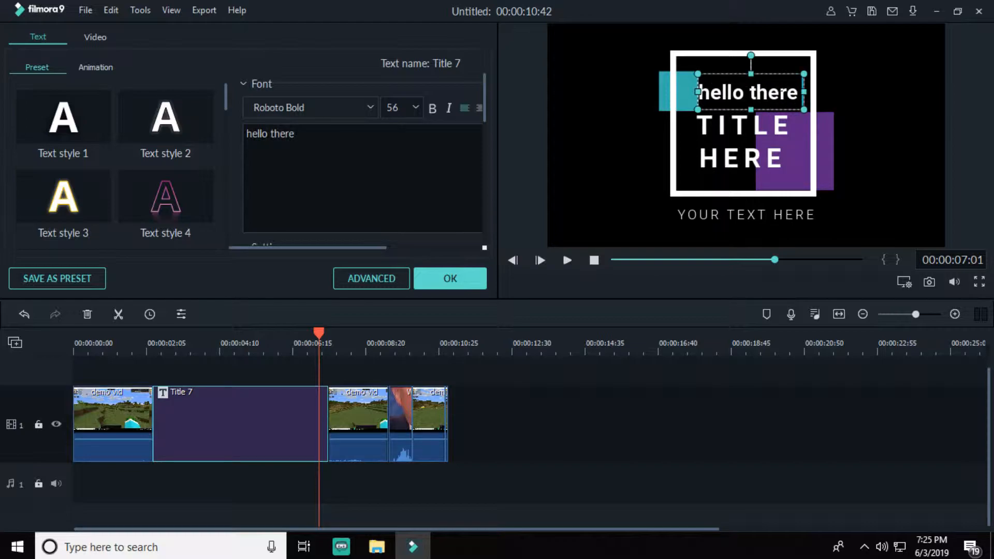
pyautogui.write(' subscribe')
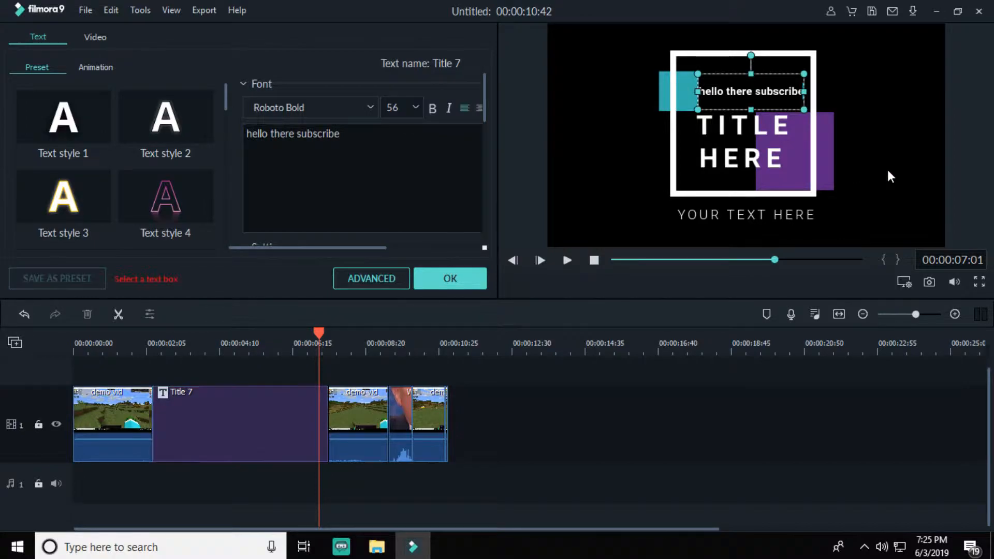
pyautogui.click(456, 283)
# - Play the timeline from about 00:00:01:52 through Title 7 to check the edited text animation
pyautogui.moveTo(327, 331); pyautogui.dragTo(139, 362)
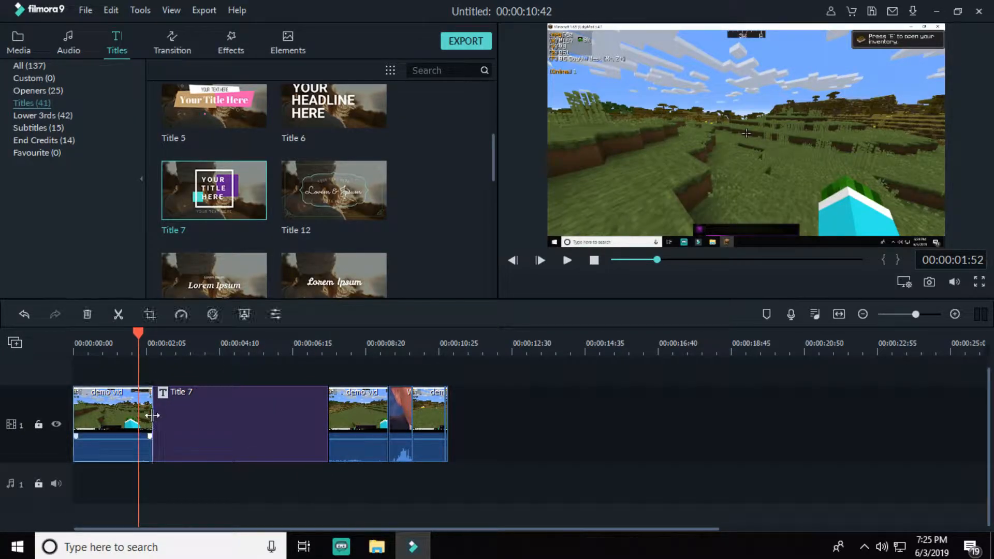
pyautogui.click(150, 415)
pyautogui.click(567, 260)
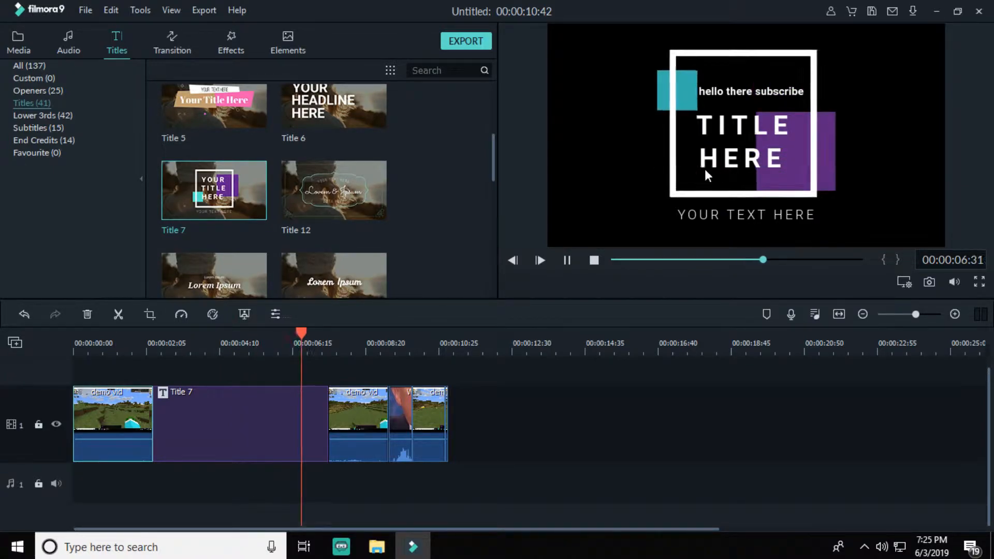
pyautogui.click(567, 260)
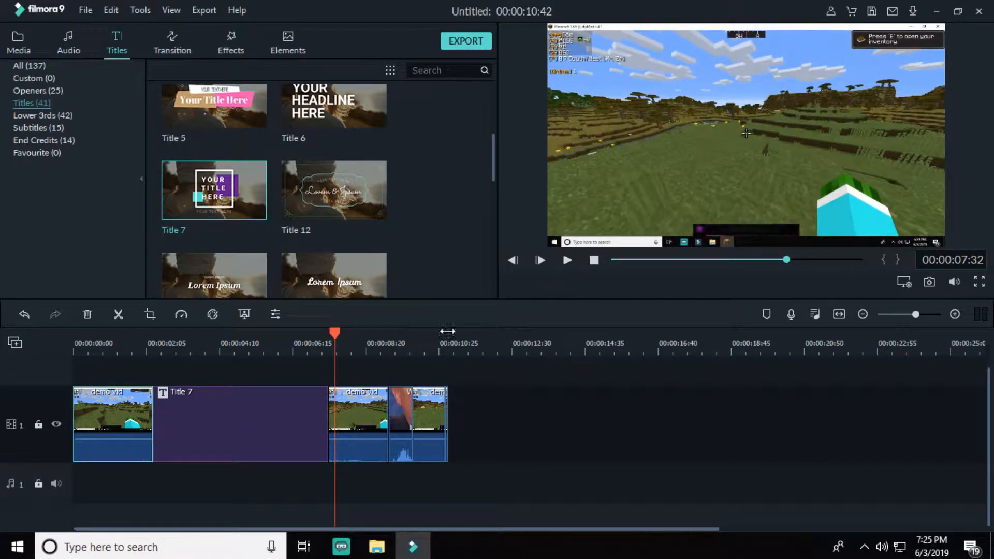
pyautogui.moveTo(334, 334); pyautogui.dragTo(189, 339)
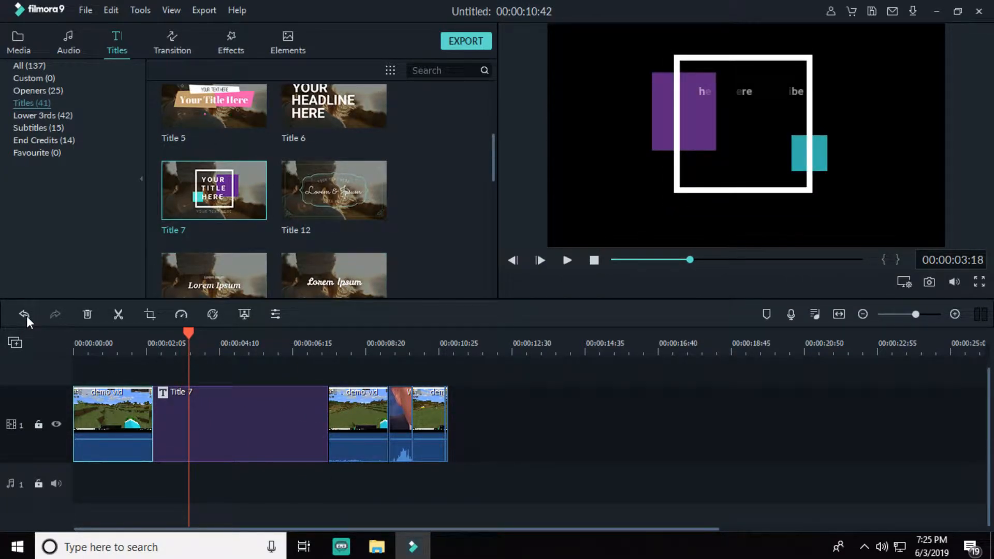
# - Browse the full transition collection, preview Blurry Roll 2 and examine its apply and favourite options
pyautogui.click(166, 31)
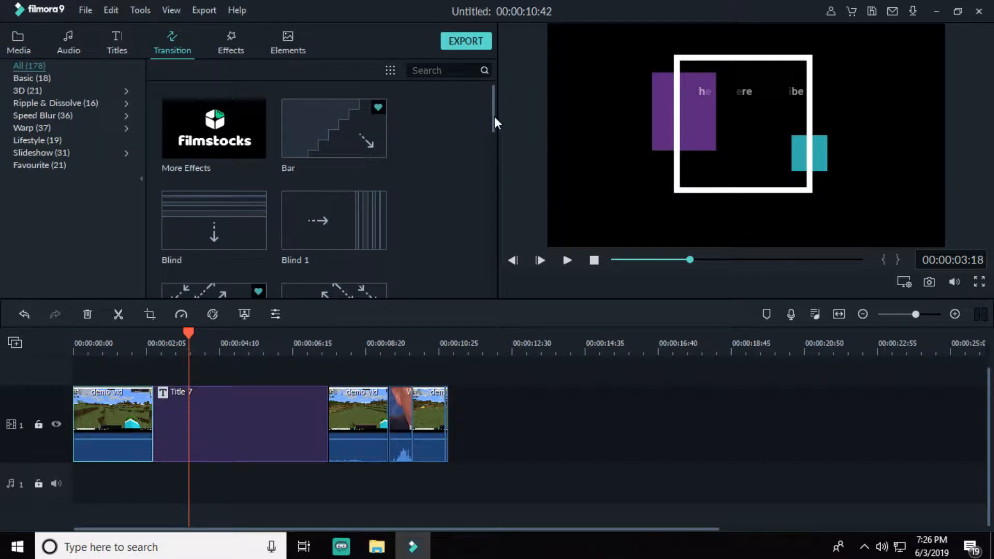
pyautogui.scroll(-1, 337, 138)
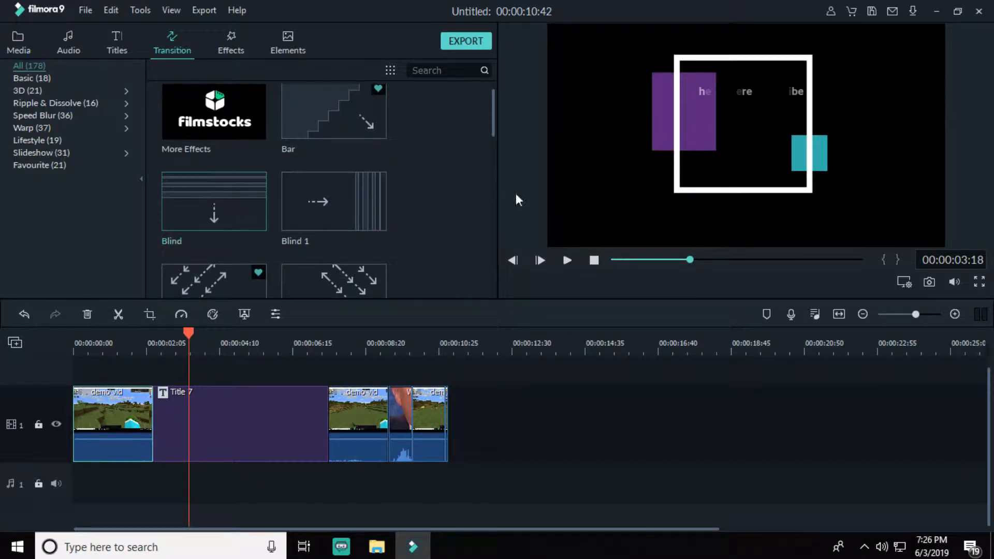
pyautogui.moveTo(492, 128); pyautogui.dragTo(477, 198)
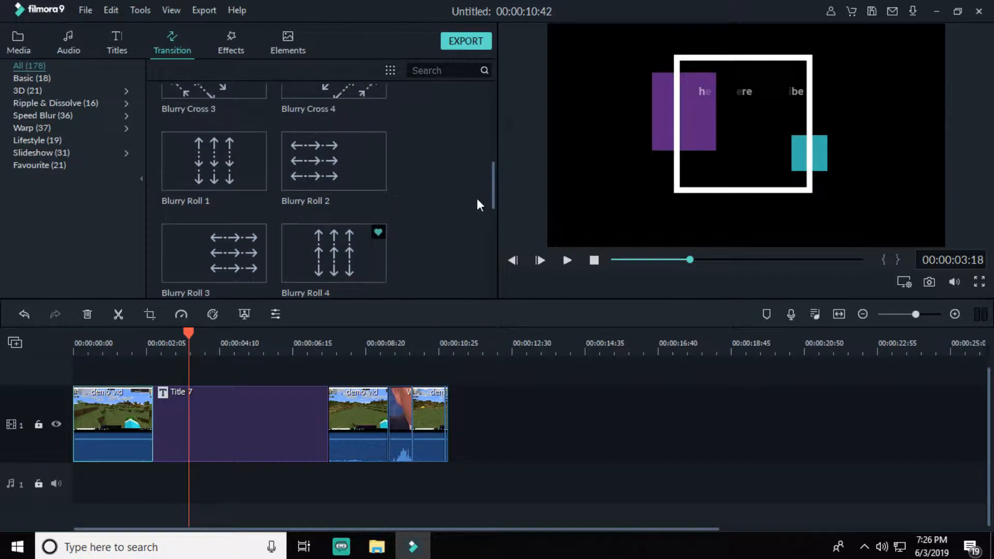
pyautogui.rightClick(360, 169)
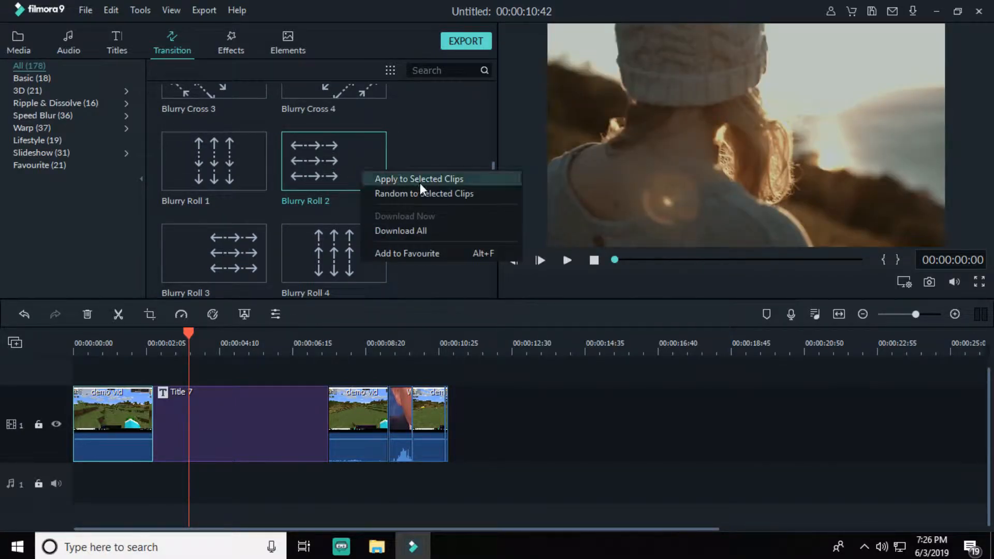
pyautogui.click(455, 114)
pyautogui.click(596, 263)
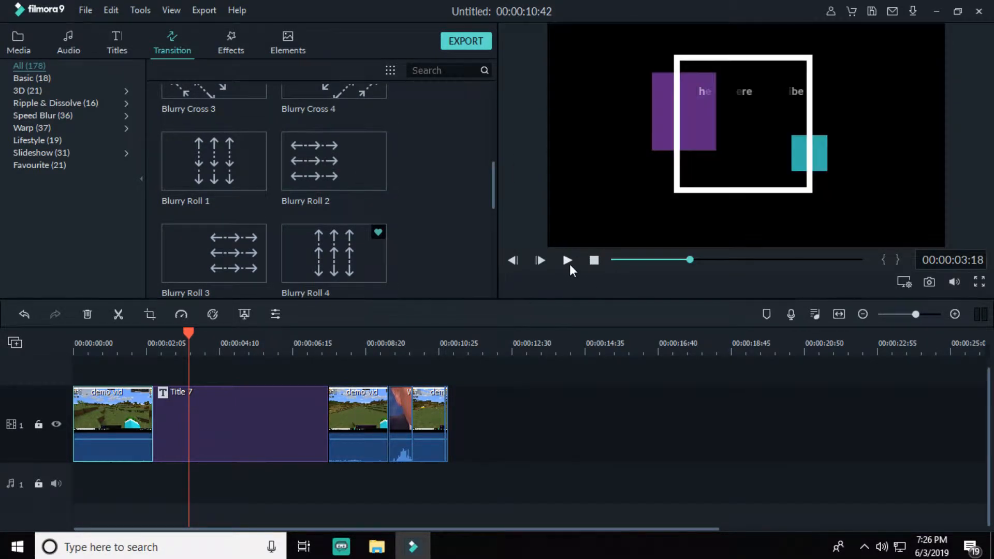
pyautogui.click(354, 167)
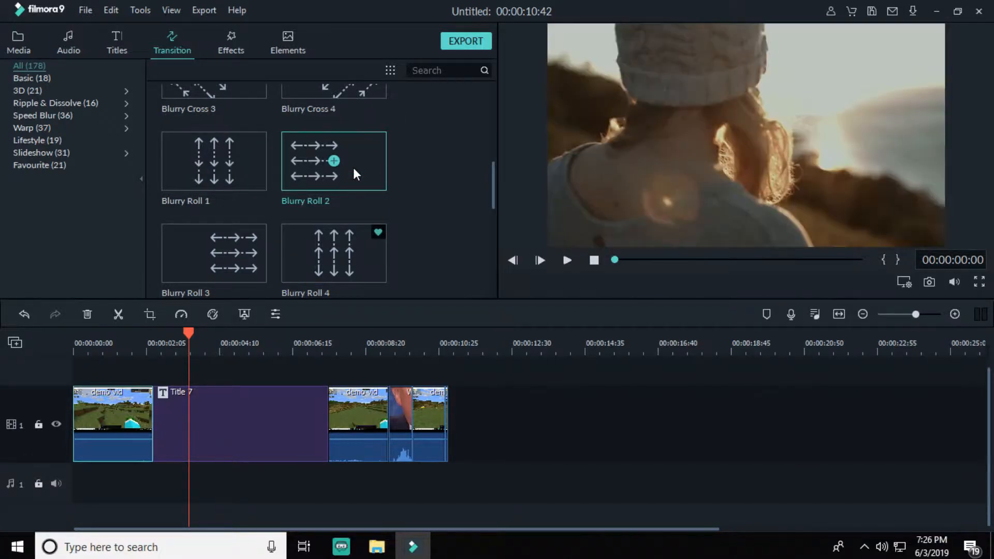
pyautogui.click(566, 260)
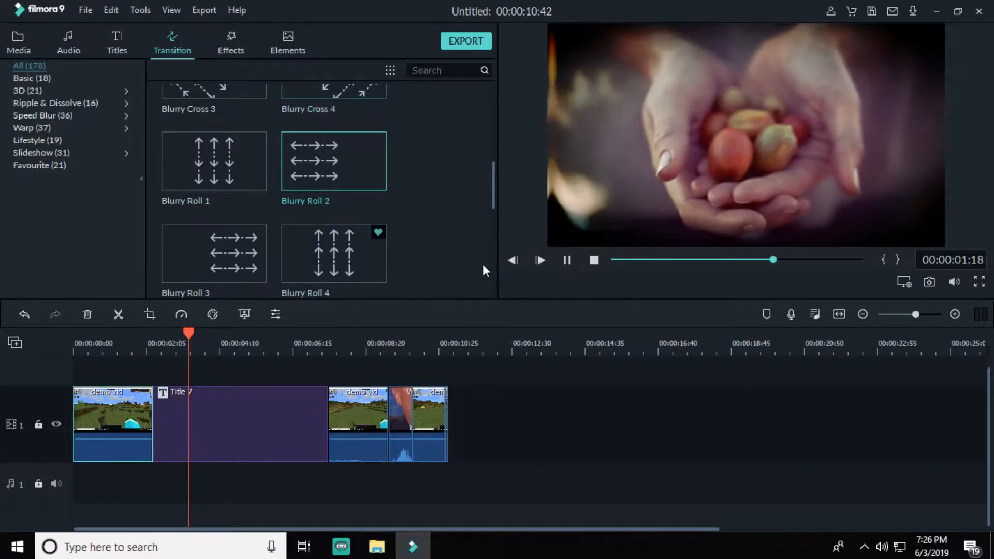
pyautogui.rightClick(356, 167)
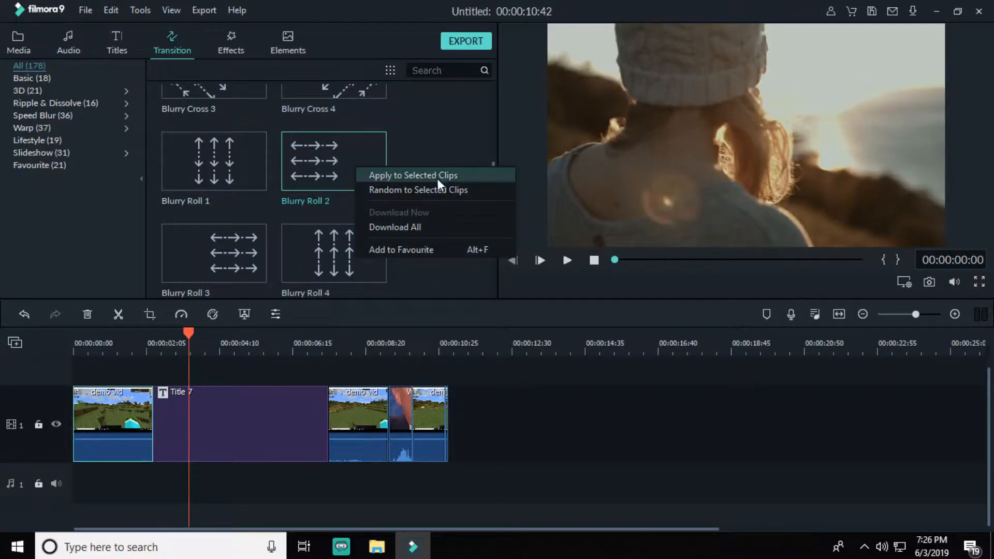
pyautogui.click(85, 172)
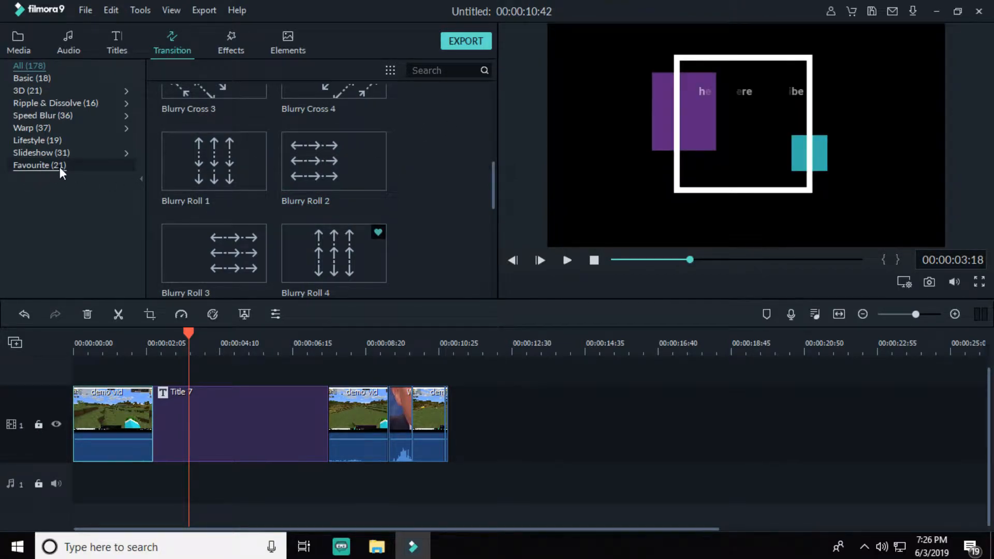
# - Look through the favourite transitions and place Bar at the cut between the first demo vid segment and Title 7
pyautogui.click(60, 166)
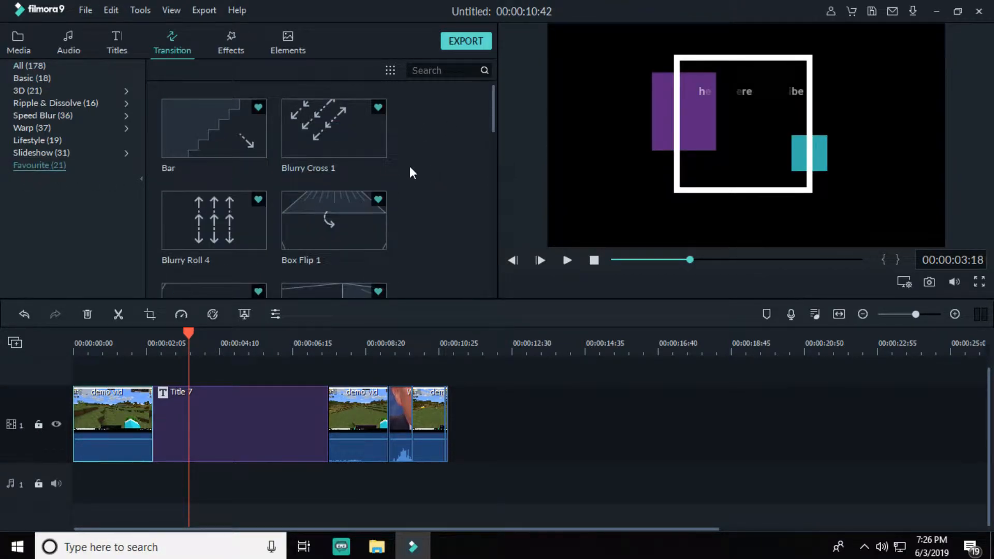
pyautogui.scroll(-3, 394, 179)
pyautogui.scroll(-10, 424, 162)
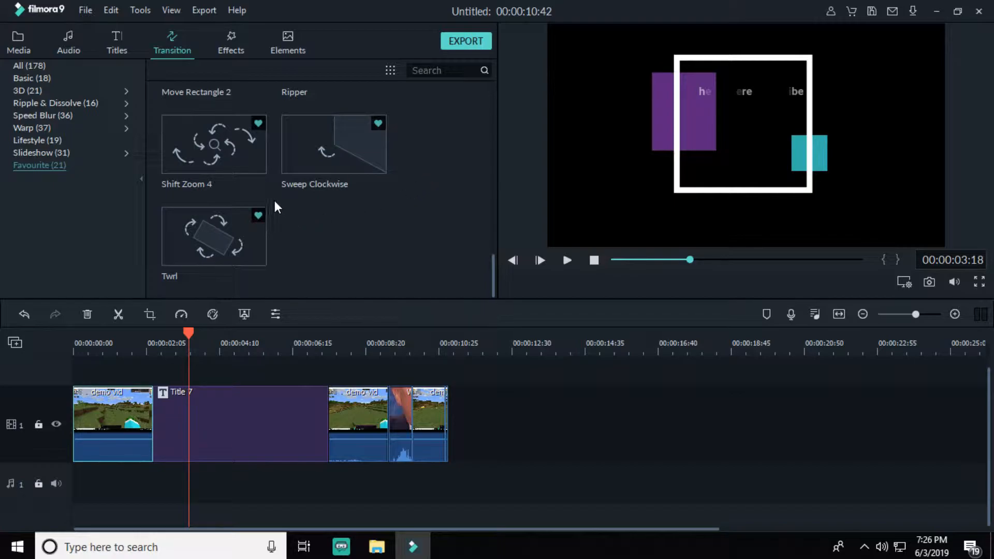
pyautogui.scroll(5, 274, 203)
pyautogui.scroll(1, 254, 225)
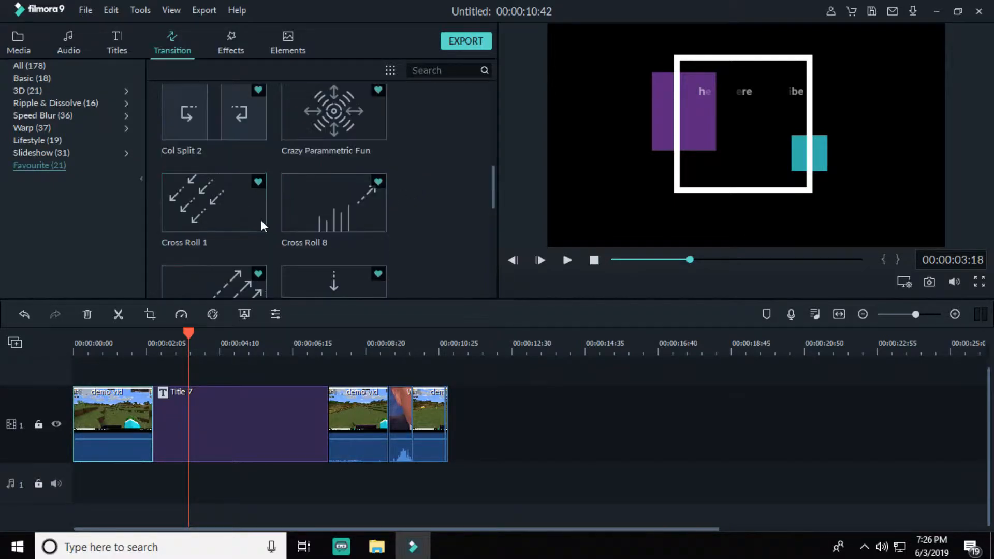
pyautogui.scroll(3, 271, 220)
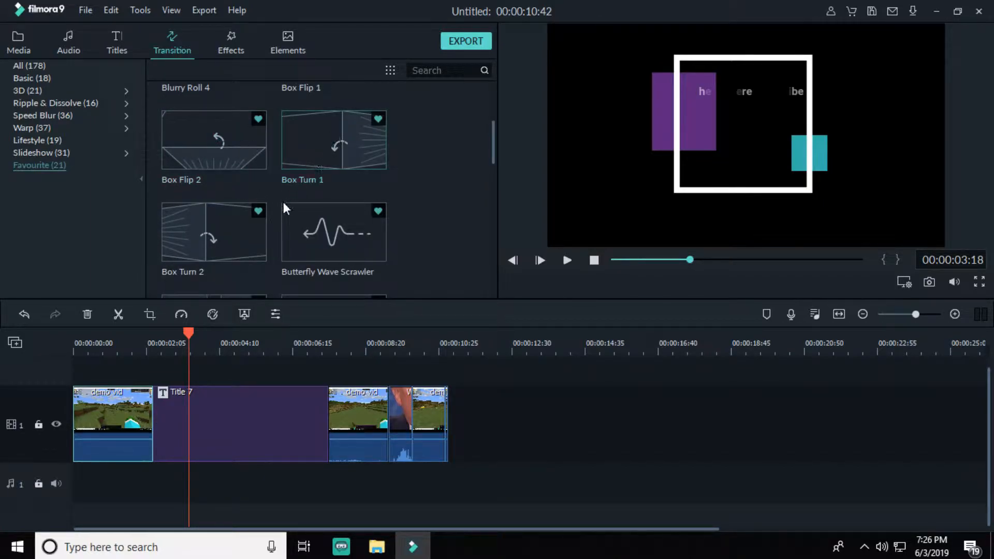
pyautogui.scroll(1, 276, 203)
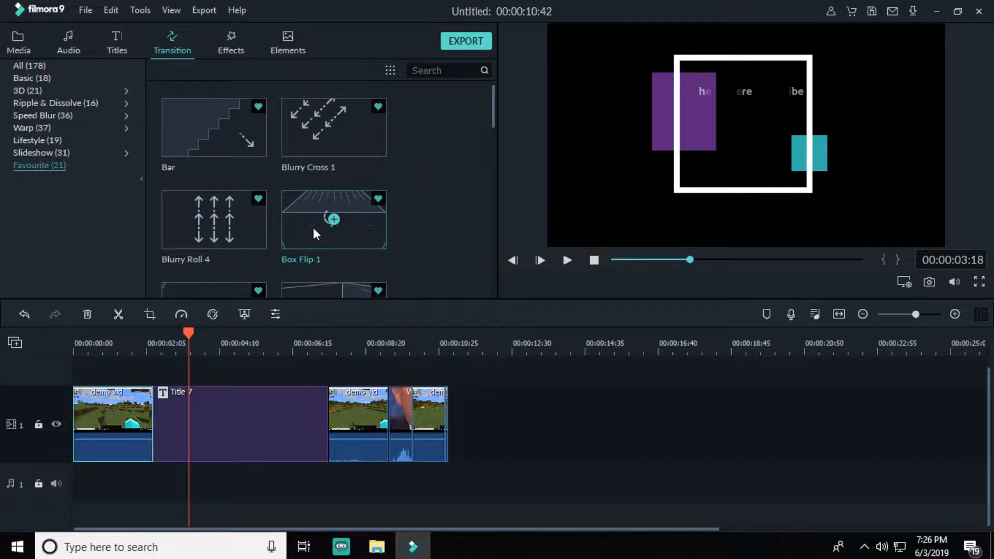
pyautogui.moveTo(225, 133); pyautogui.dragTo(145, 423)
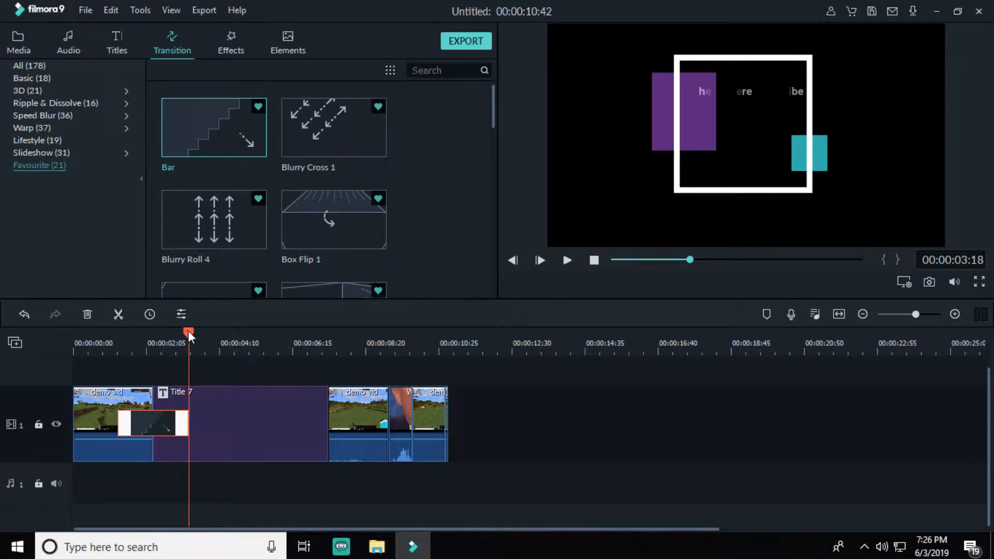
# - Play the timeline from 00:00:01:00 to preview the Bar transition into Title 7
pyautogui.moveTo(188, 332); pyautogui.dragTo(107, 356)
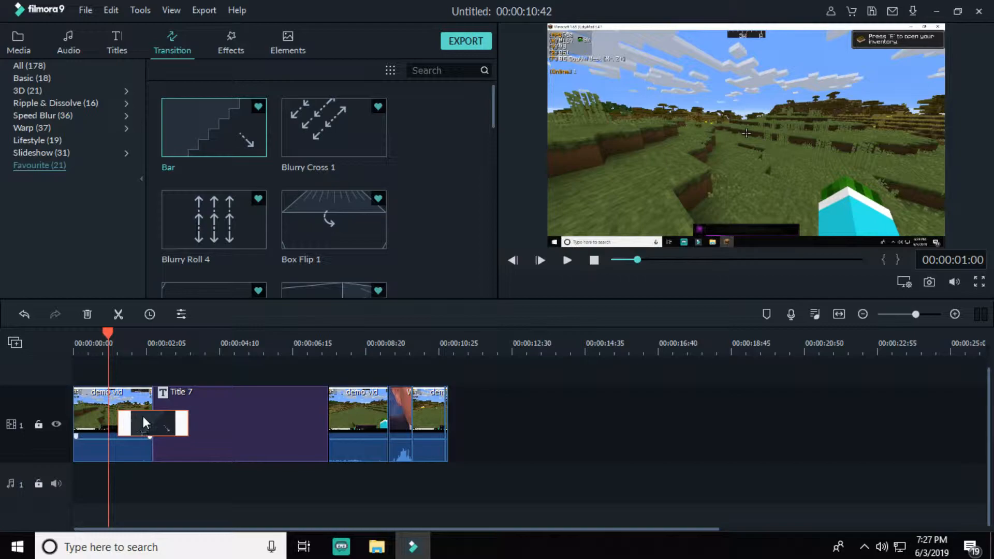
pyautogui.click(567, 260)
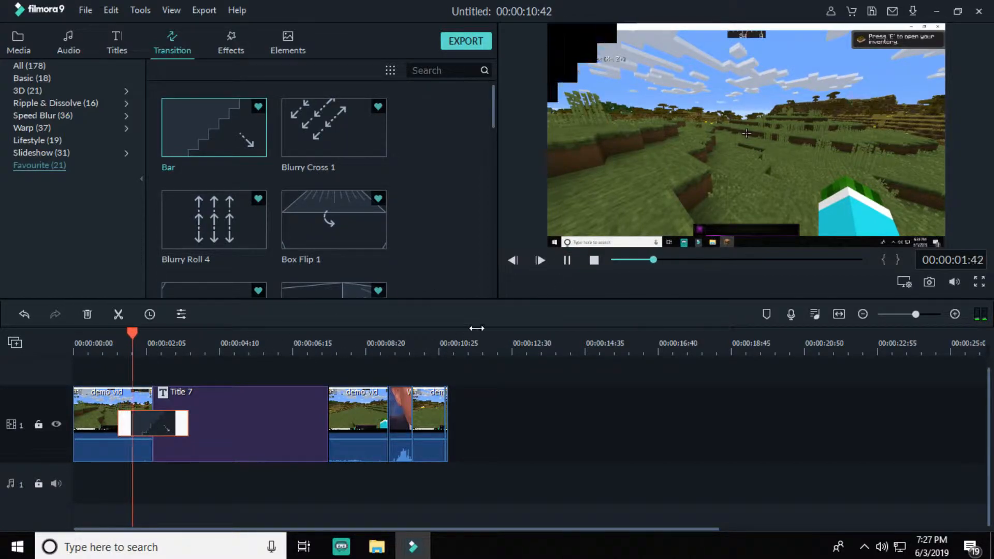
pyautogui.click(566, 260)
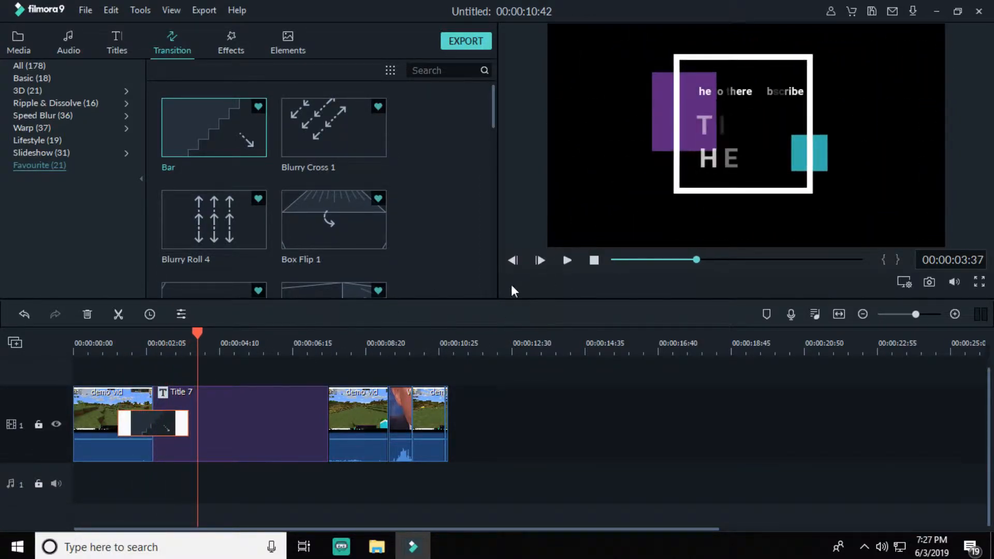
# - Shorten the Bar transition to under half a second around the cut before Title 7 and play it back
pyautogui.moveTo(187, 423); pyautogui.dragTo(164, 423)
pyautogui.moveTo(195, 332); pyautogui.dragTo(118, 332)
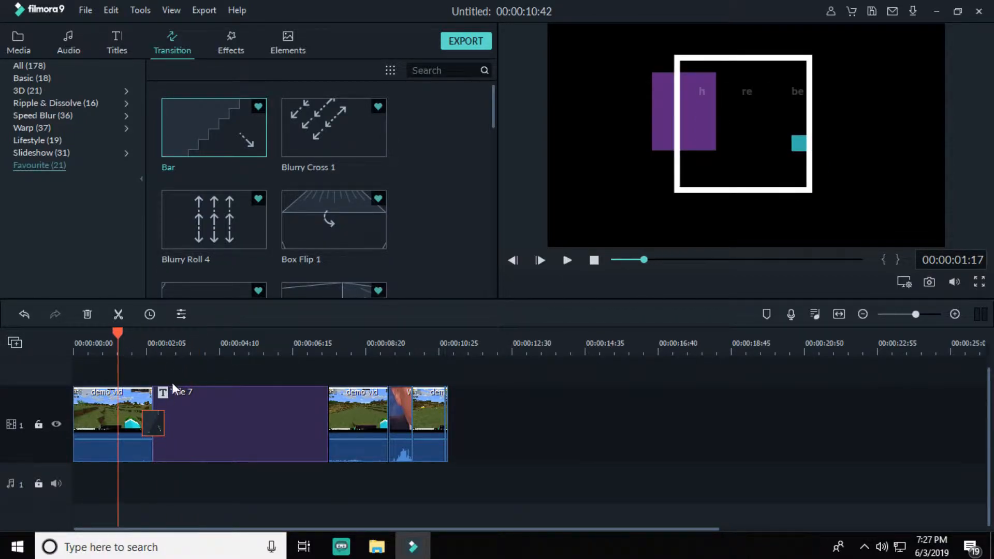
pyautogui.moveTo(141, 421); pyautogui.dragTo(147, 421)
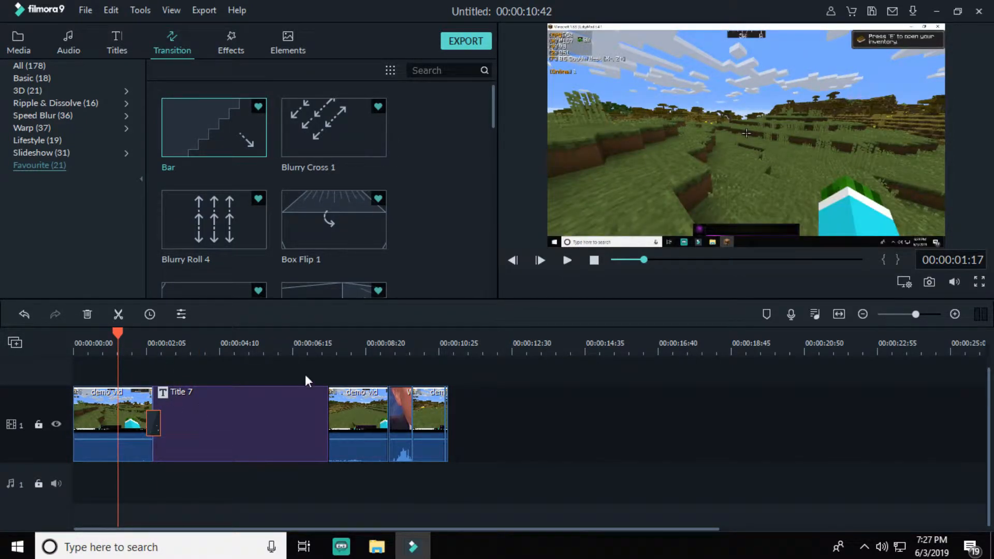
pyautogui.click(566, 260)
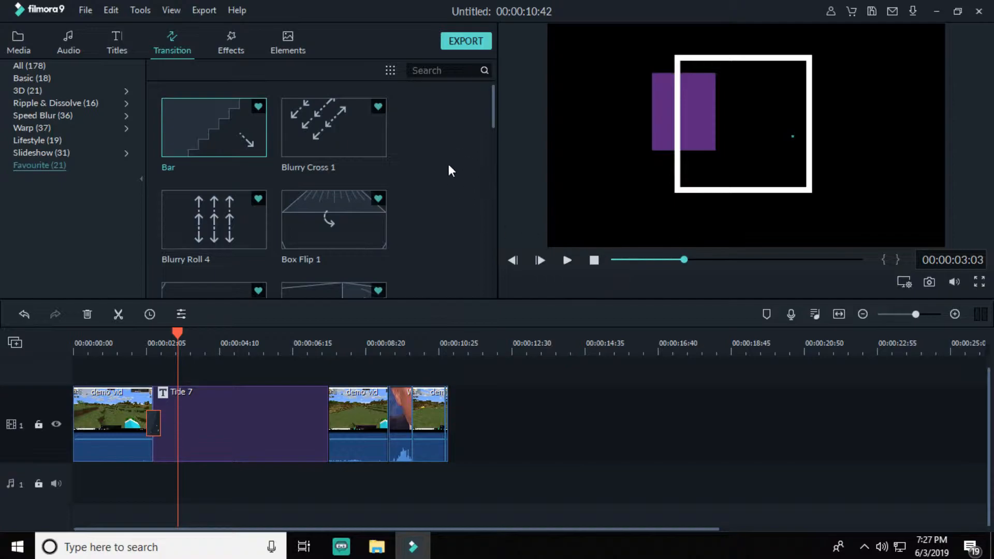
# - Place the Box Turn 1 transition at the cut between Title 7 and the following demo vid segment, and preview it
pyautogui.scroll(-4, 447, 162)
pyautogui.moveTo(331, 125); pyautogui.dragTo(311, 423)
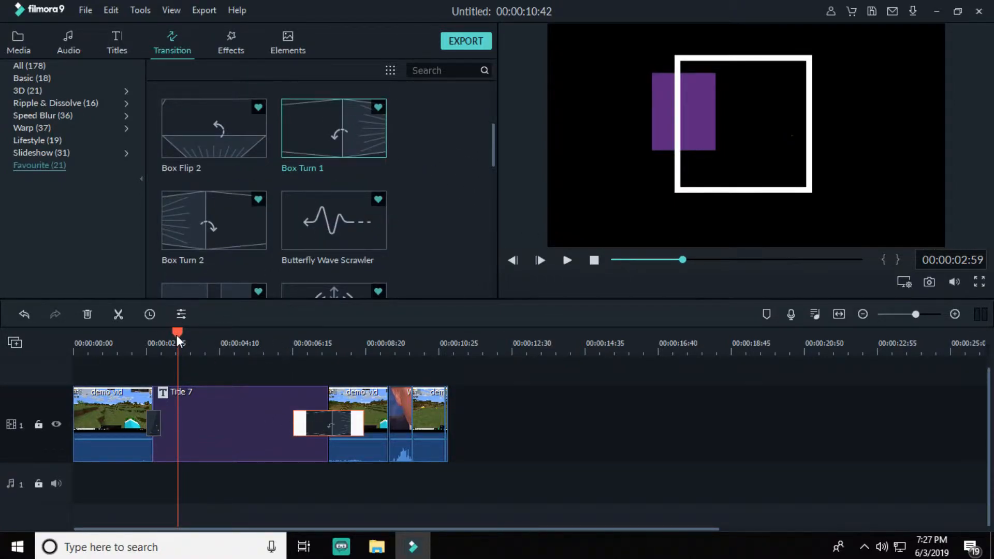
pyautogui.moveTo(176, 334); pyautogui.dragTo(278, 365)
pyautogui.click(568, 259)
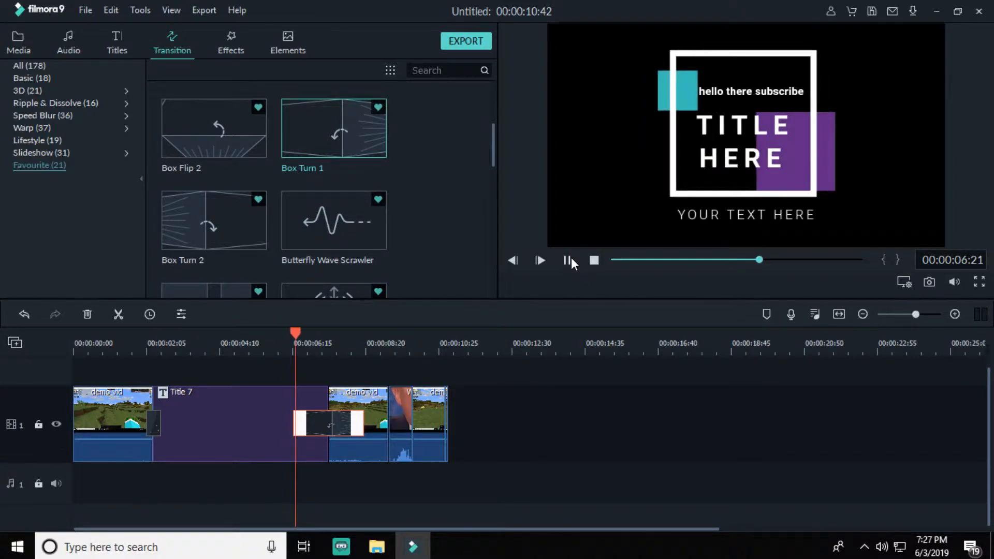
pyautogui.click(569, 259)
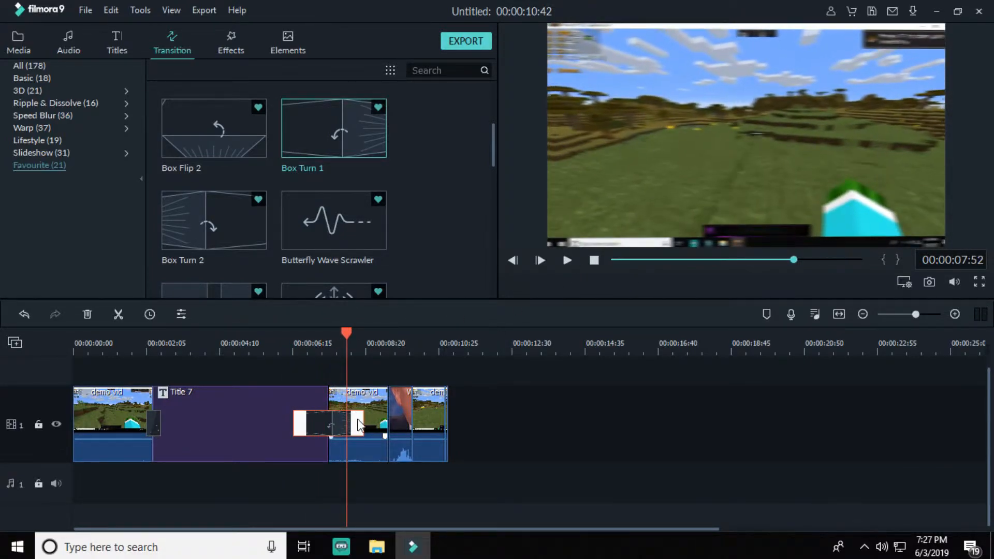
# - Shorten the Box Turn 1 transition after Title 7 to under half a second and play it back from 00:00:06:38
pyautogui.moveTo(359, 425); pyautogui.dragTo(335, 424)
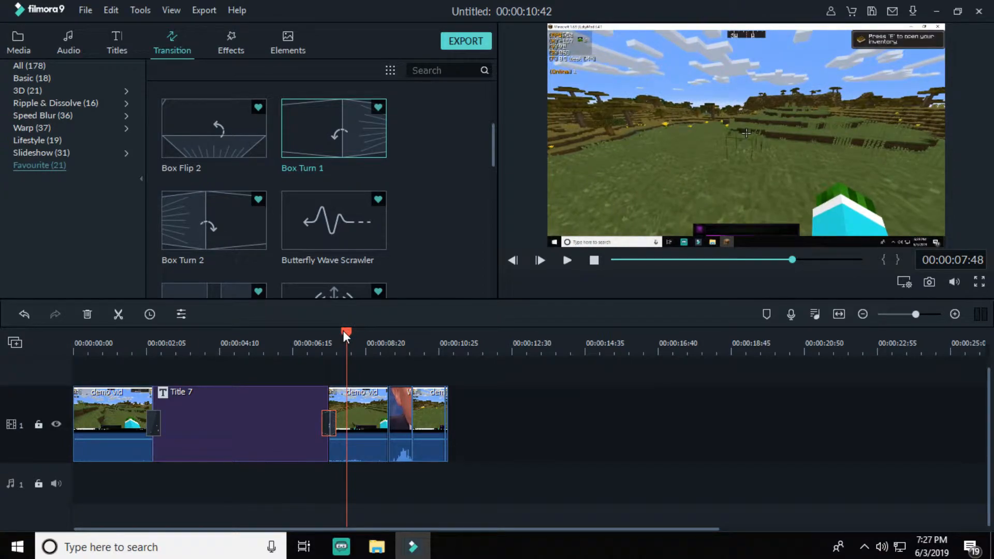
pyautogui.moveTo(346, 334); pyautogui.dragTo(305, 334)
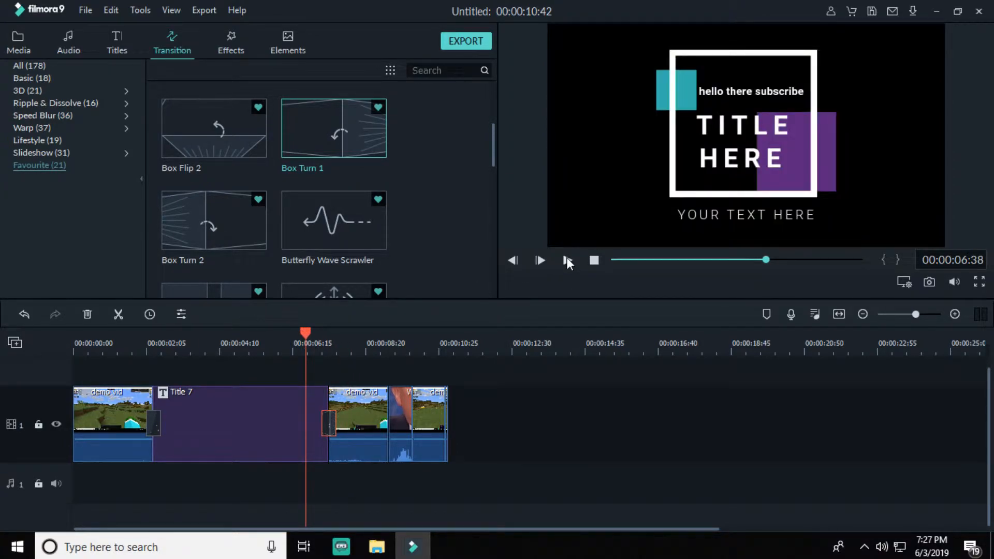
pyautogui.click(567, 261)
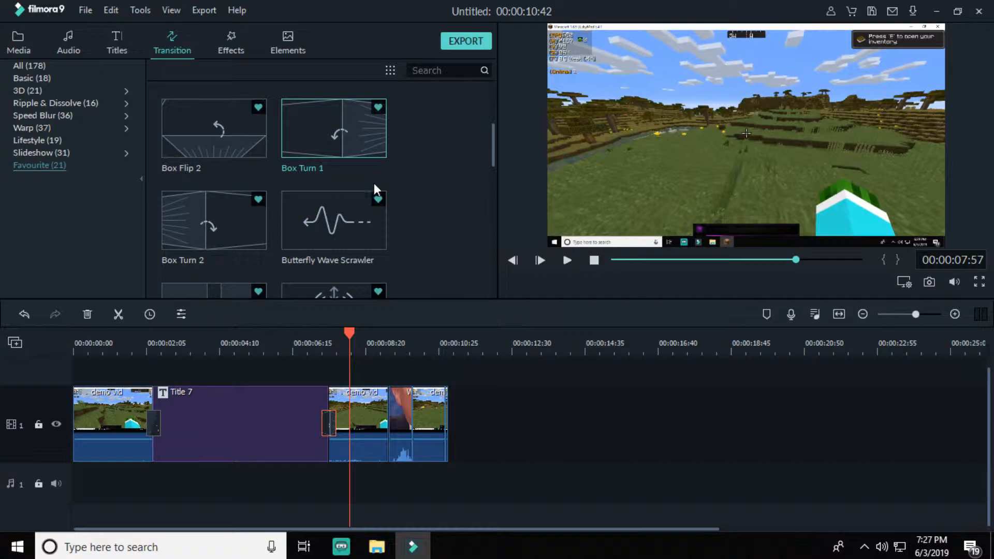
# - Look through the effects library's filters, utility effects and overlays
pyautogui.click(226, 44)
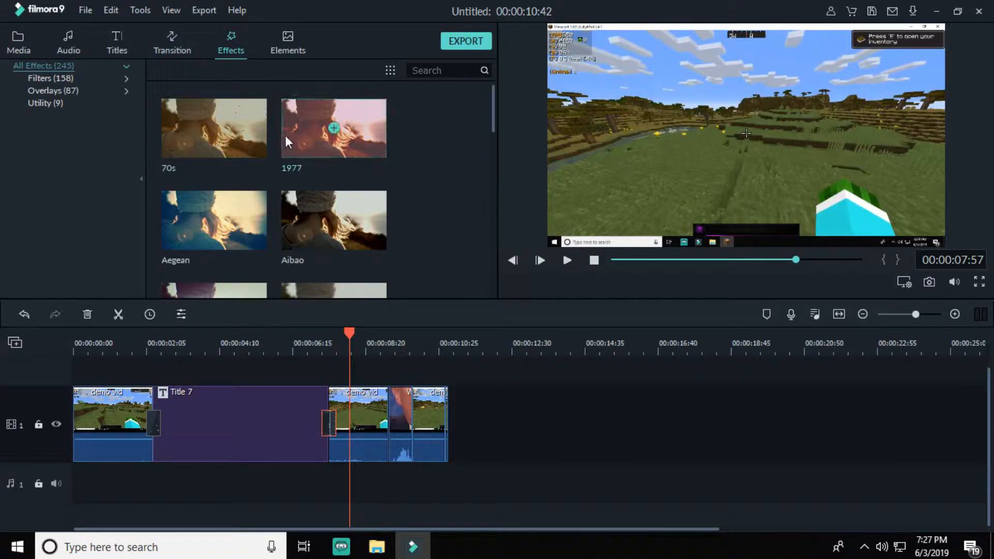
pyautogui.click(92, 77)
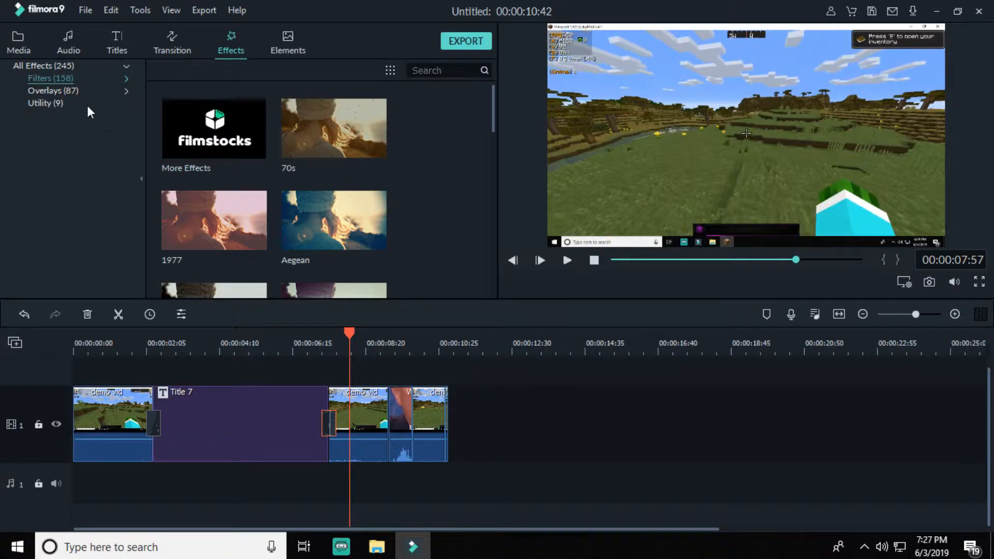
pyautogui.click(95, 90)
pyautogui.click(82, 101)
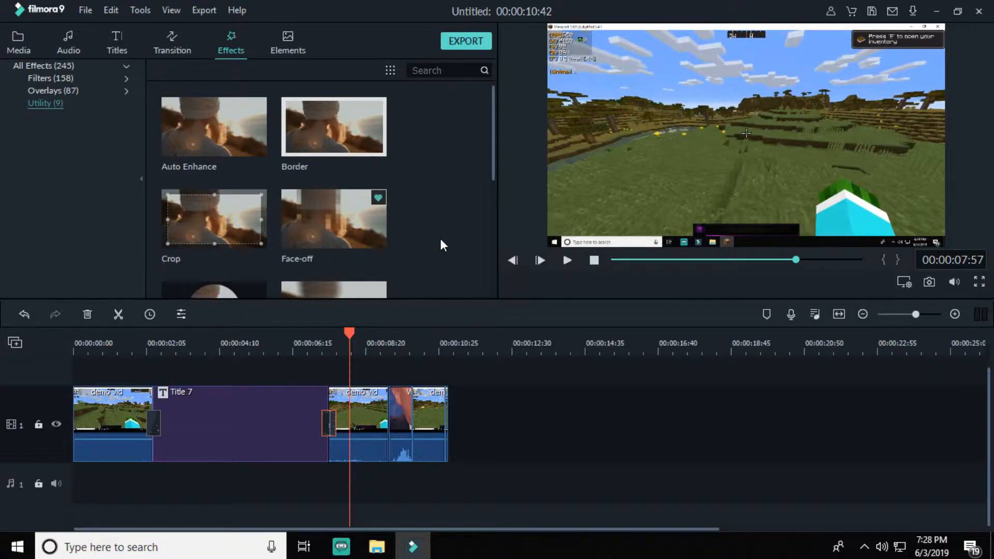
pyautogui.click(84, 91)
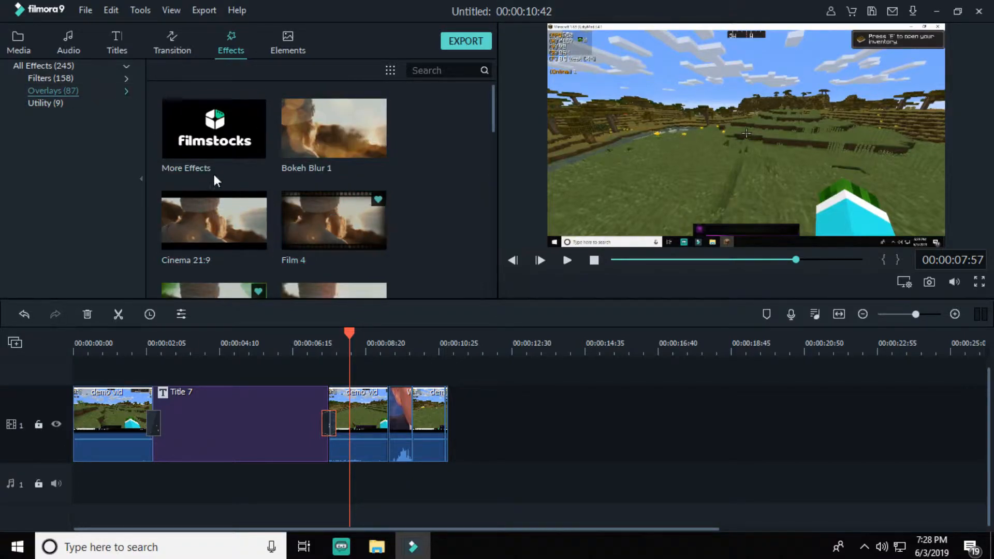
pyautogui.scroll(-5, 311, 192)
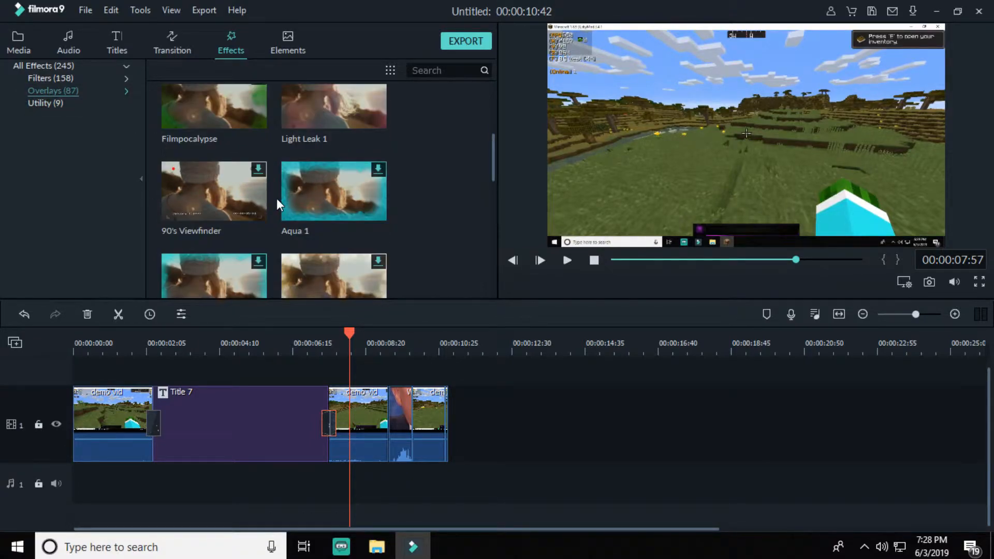
pyautogui.scroll(5, 270, 199)
pyautogui.scroll(-5, 274, 259)
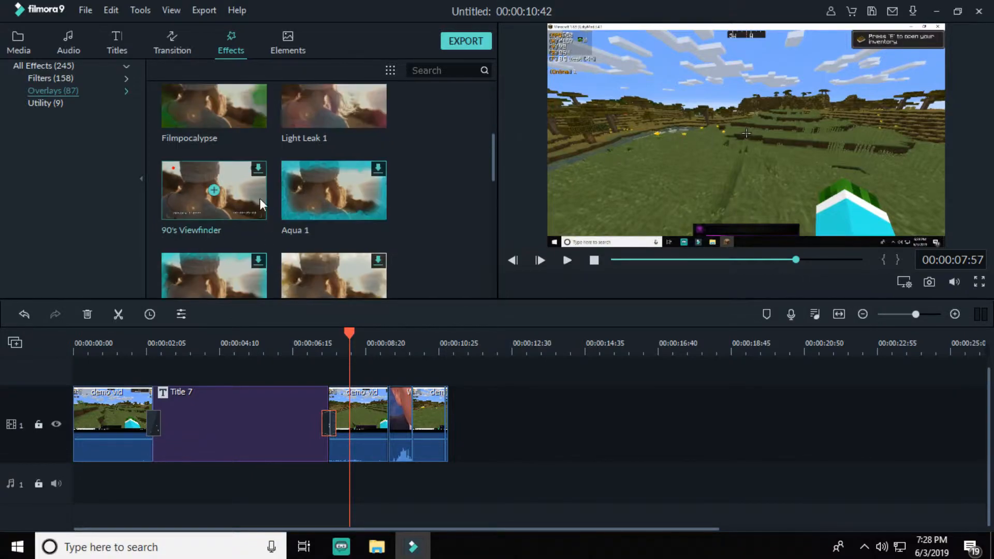
pyautogui.scroll(5, 274, 165)
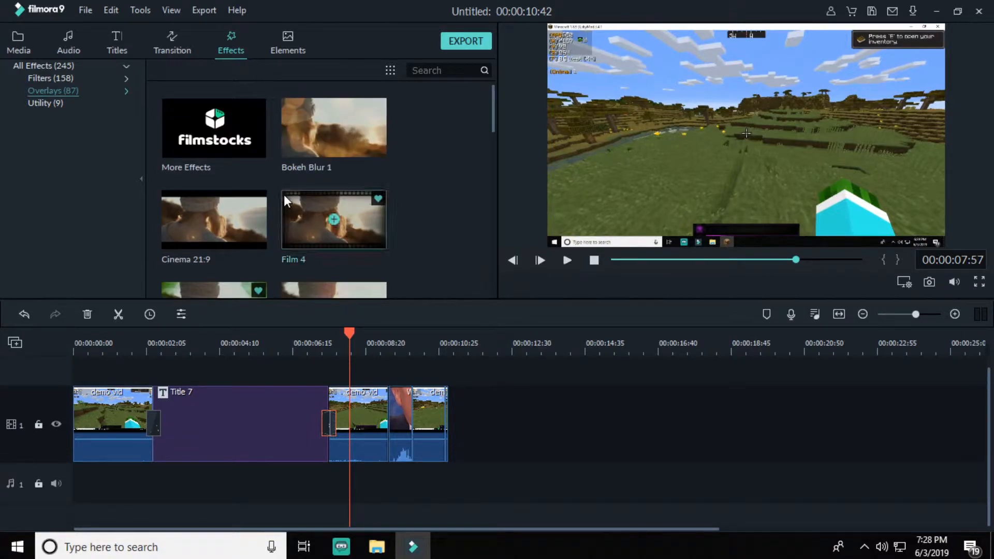
# - Apply the Filmpocalypse overlay to the first demo vid segment and check the frame at 00:00:00:50
pyautogui.click(215, 293)
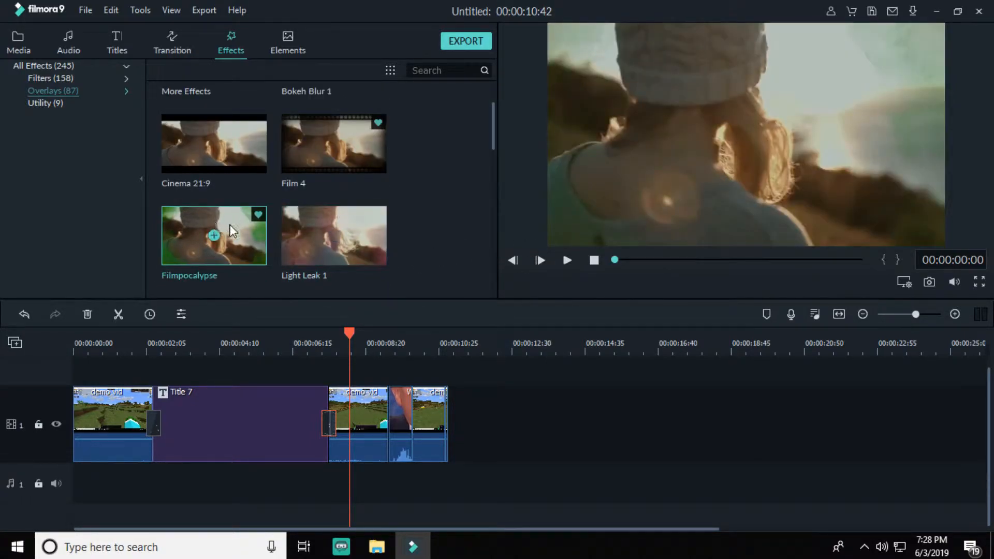
pyautogui.moveTo(231, 230); pyautogui.dragTo(61, 430)
pyautogui.click(350, 337)
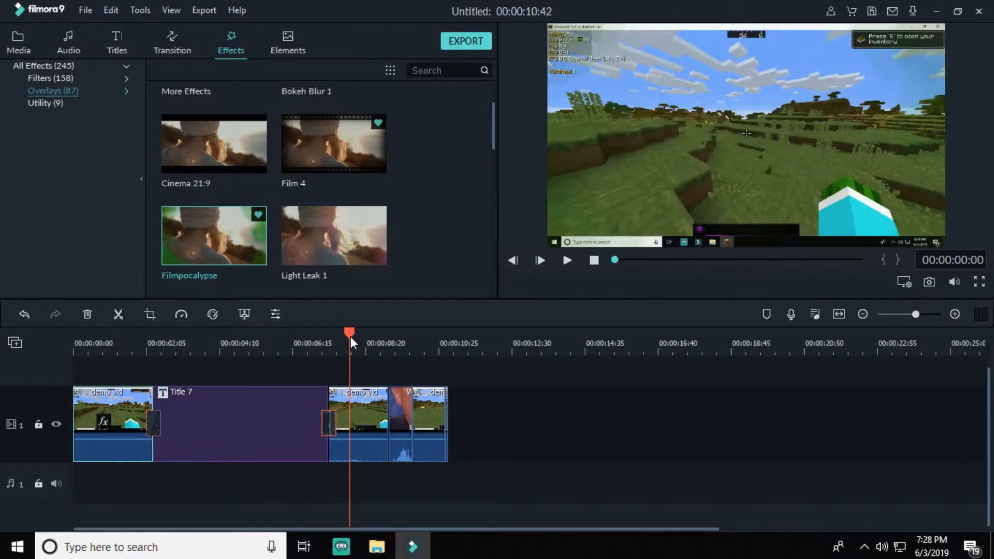
pyautogui.moveTo(350, 336); pyautogui.dragTo(102, 383)
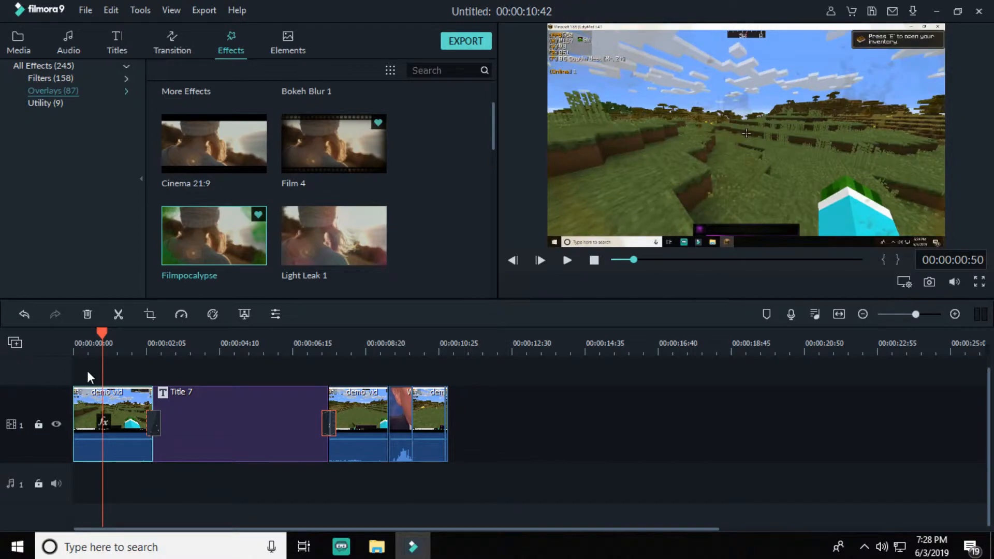
# - Add the Film 4 overlay to the first demo vid segment
pyautogui.click(305, 156)
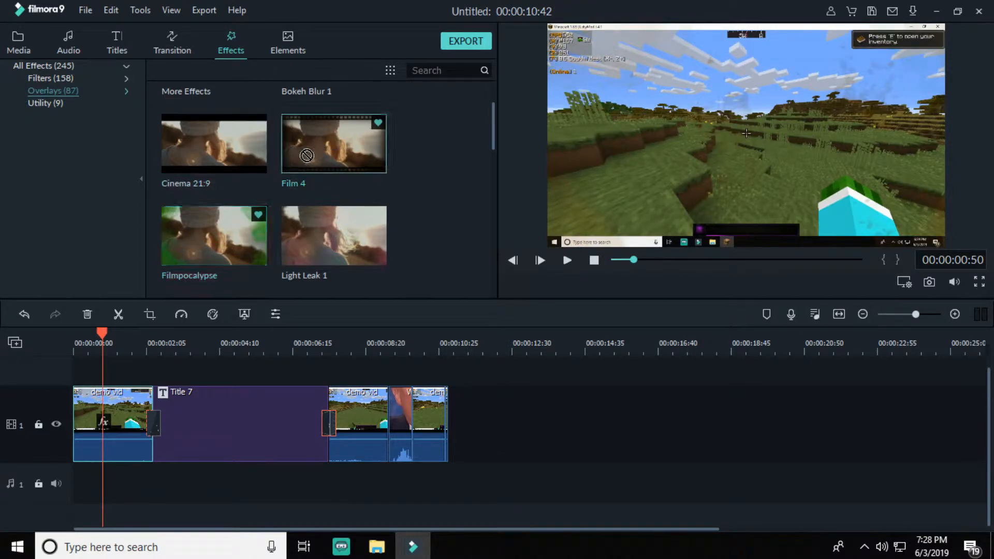
pyautogui.click(102, 425)
pyautogui.moveTo(102, 424); pyautogui.dragTo(100, 425)
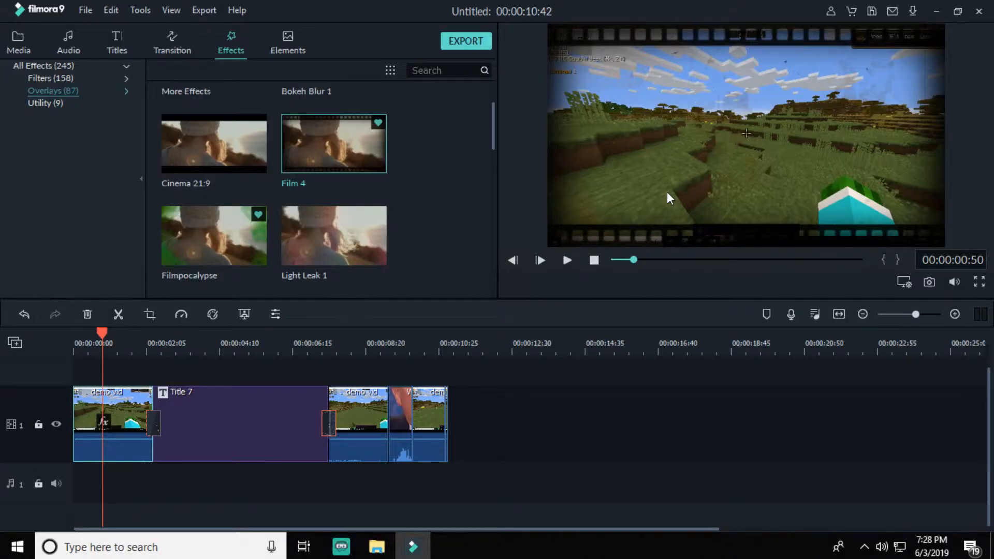
# - Browse more overlays, then the utility effects and the filters
pyautogui.scroll(2, 428, 211)
pyautogui.scroll(-5, 427, 211)
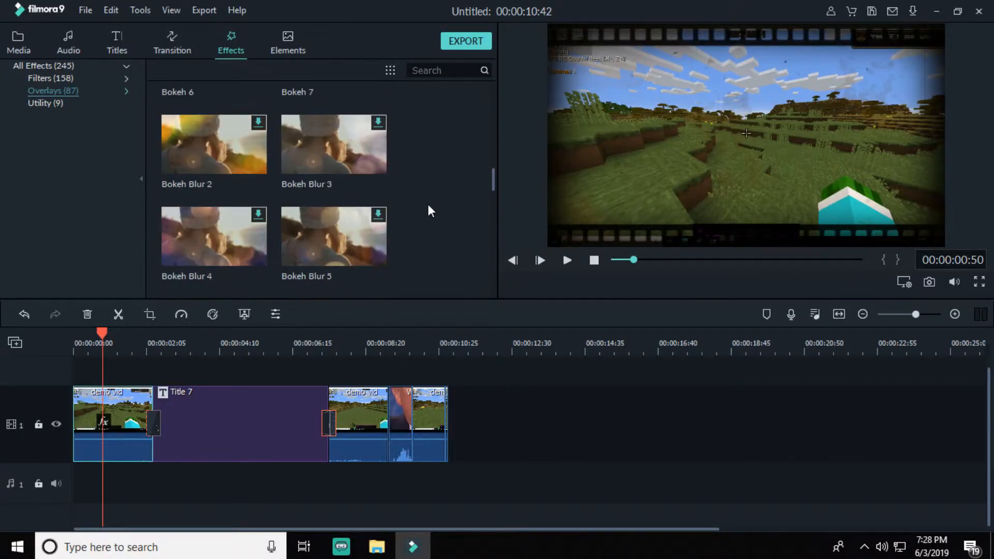
pyautogui.scroll(7, 428, 211)
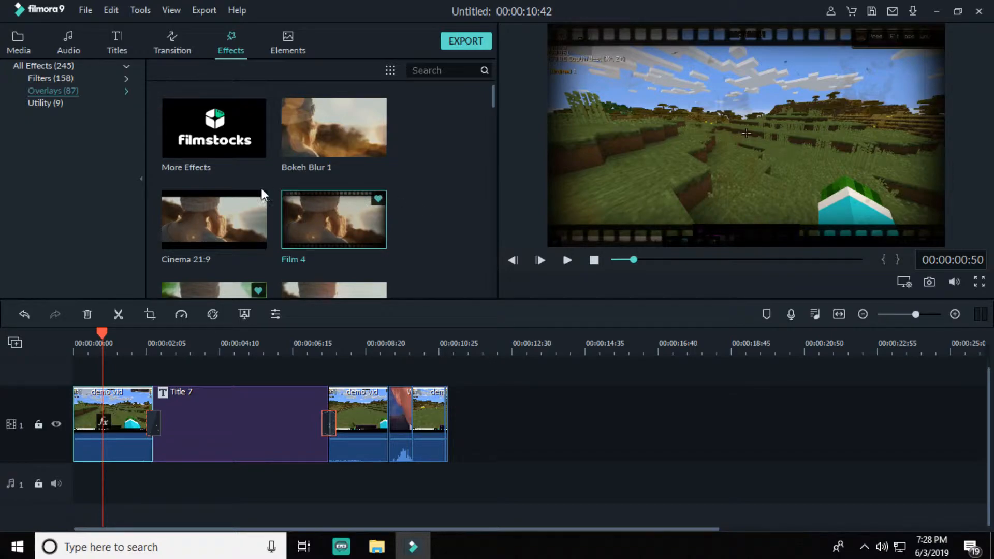
pyautogui.scroll(-4, 261, 192)
pyautogui.scroll(4, 257, 195)
pyautogui.click(82, 106)
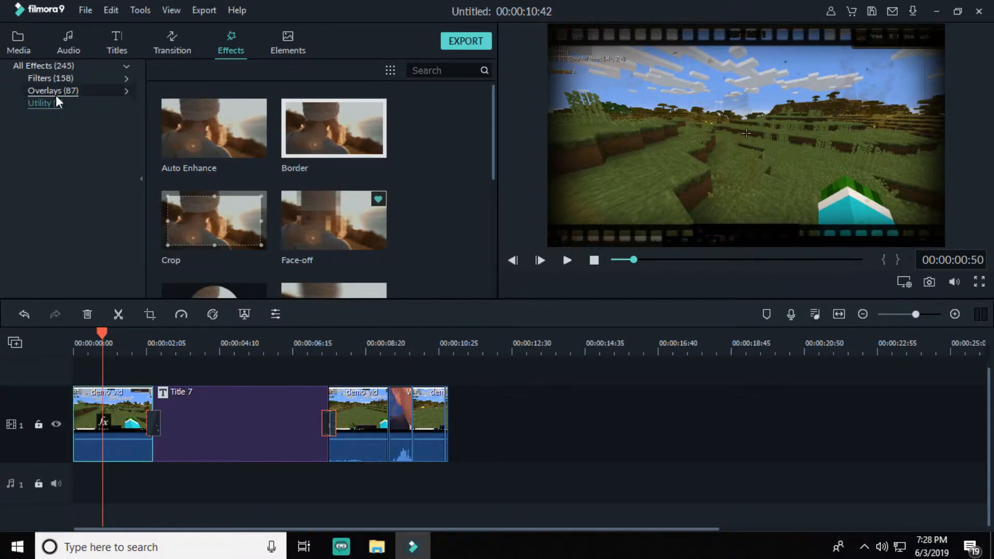
pyautogui.click(82, 77)
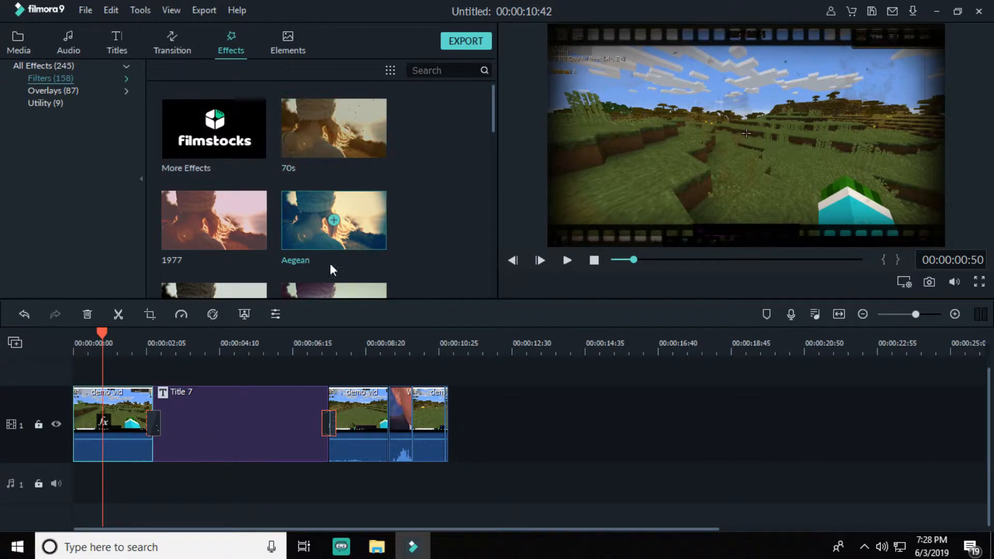
# - Extend the last demo vid segment to 00:00:22:53 and apply the Ash filter to it
pyautogui.moveTo(448, 408); pyautogui.dragTo(875, 440)
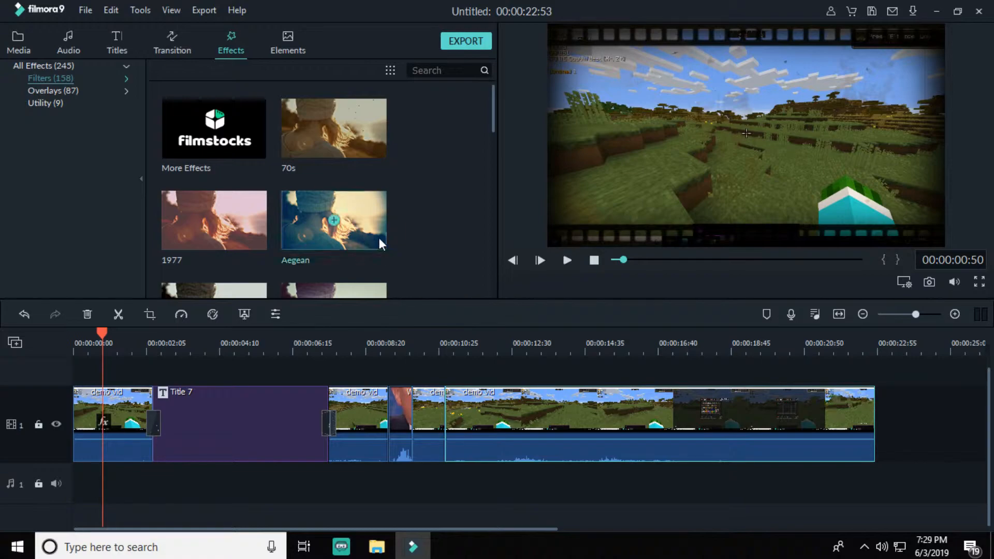
pyautogui.scroll(-8, 380, 240)
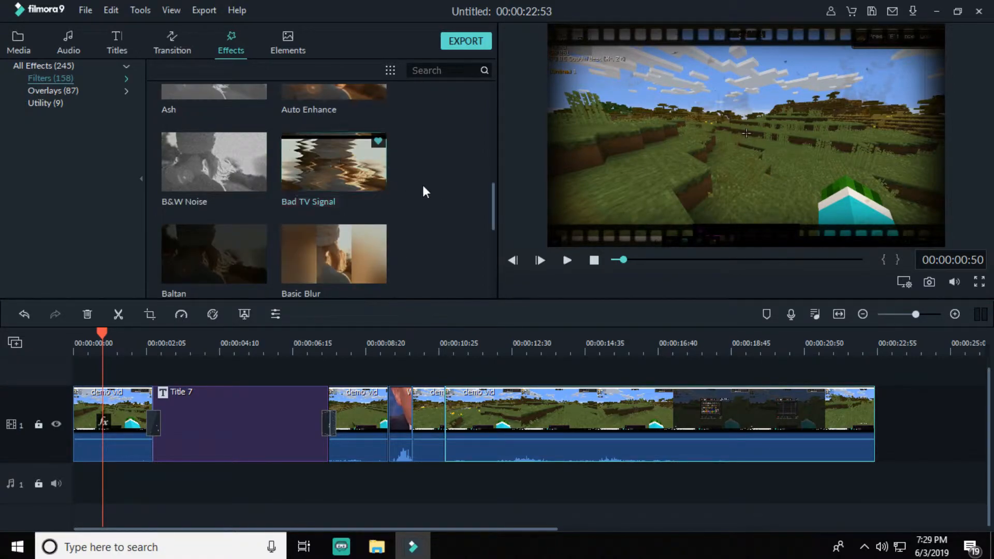
pyautogui.scroll(3, 421, 186)
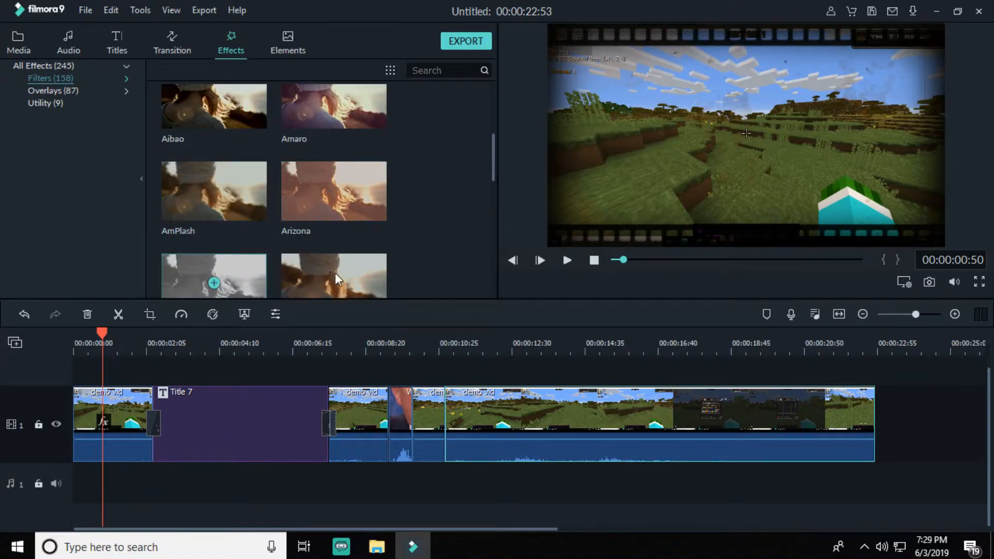
pyautogui.moveTo(256, 280); pyautogui.dragTo(620, 425)
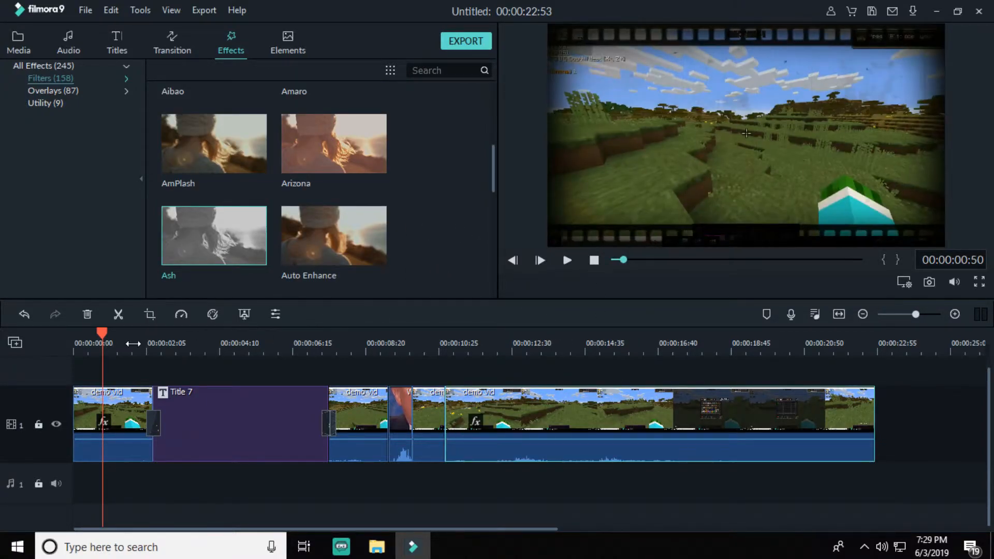
# - Play the Ash-filtered demo vid segment from 00:00:11:20 for about a second
pyautogui.moveTo(101, 334); pyautogui.dragTo(470, 363)
pyautogui.click(567, 260)
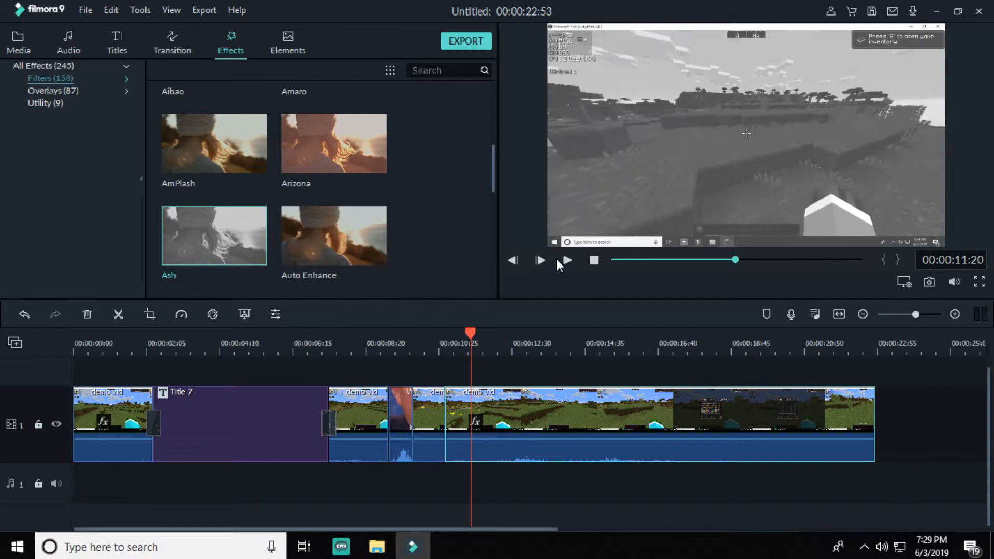
pyautogui.click(568, 256)
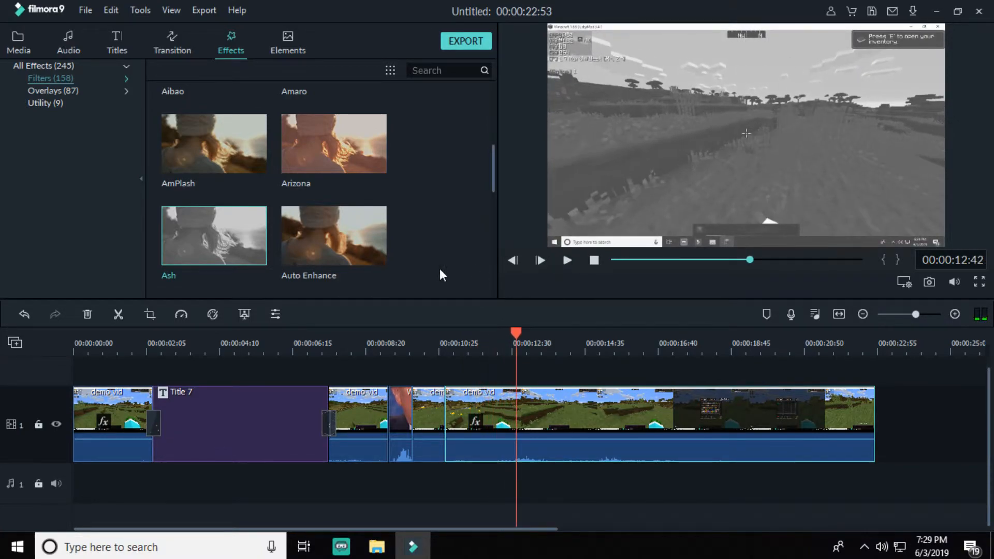
# - Add the Arizona and Bad TV Signal filters to the last demo vid segment and play it back from 00:00:12:38
pyautogui.moveTo(349, 145); pyautogui.dragTo(490, 457)
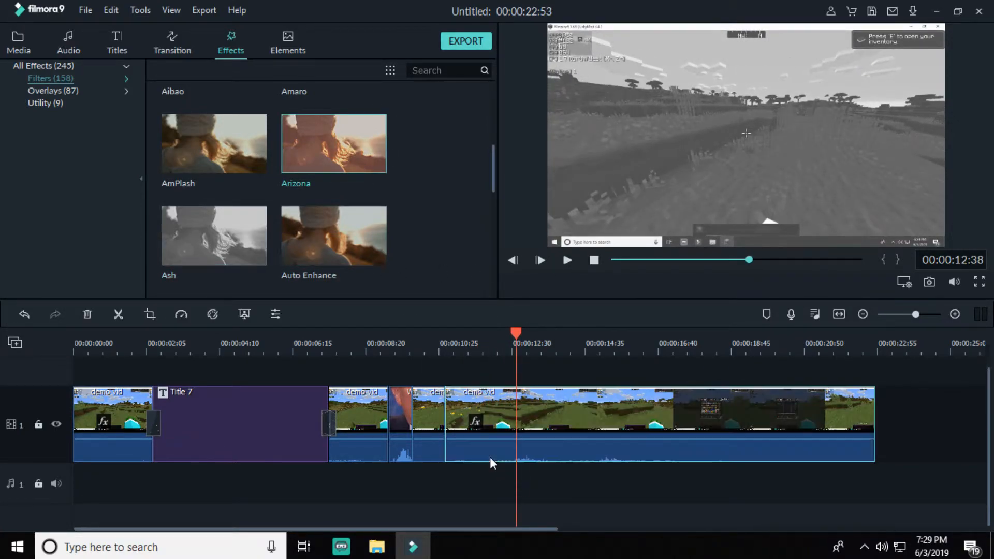
pyautogui.scroll(5, 279, 184)
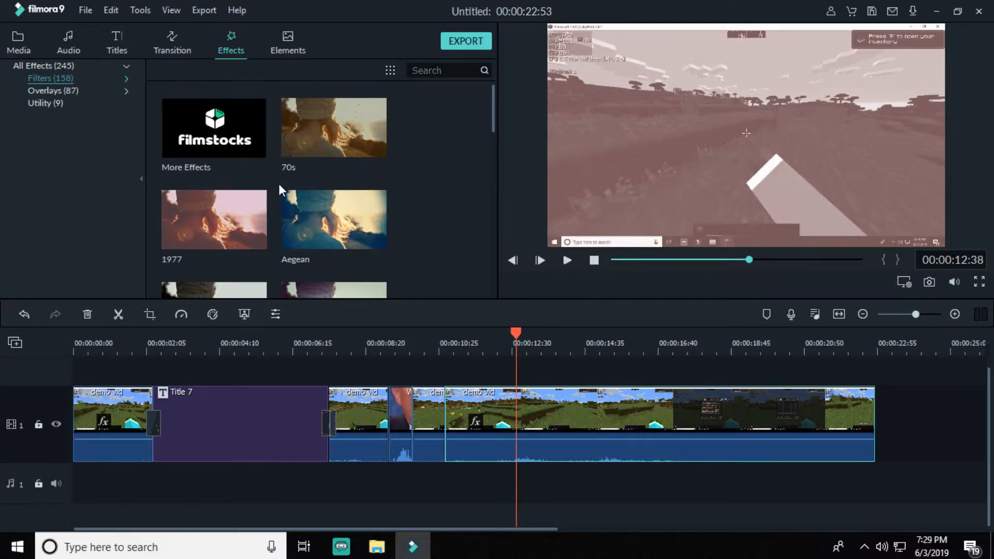
pyautogui.scroll(-10, 279, 186)
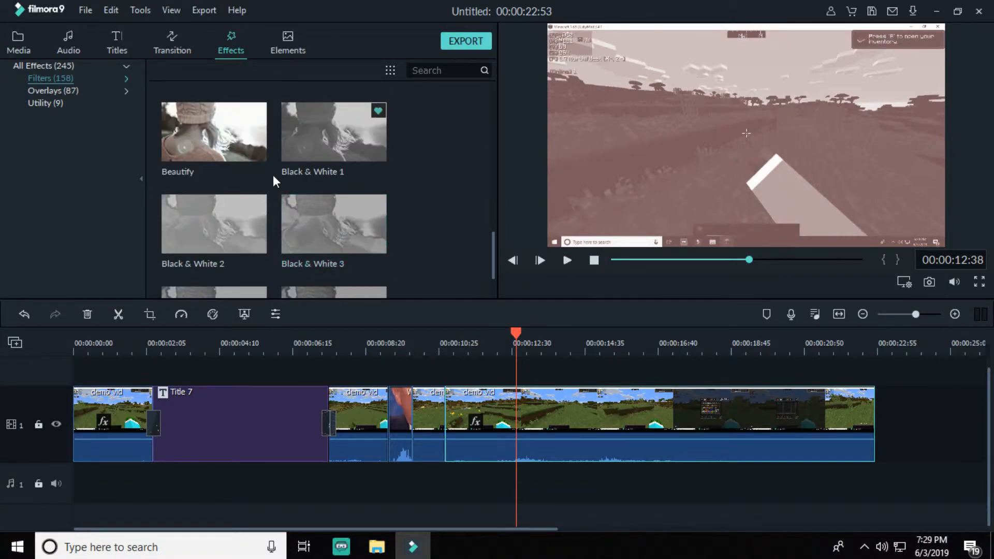
pyautogui.scroll(3, 265, 166)
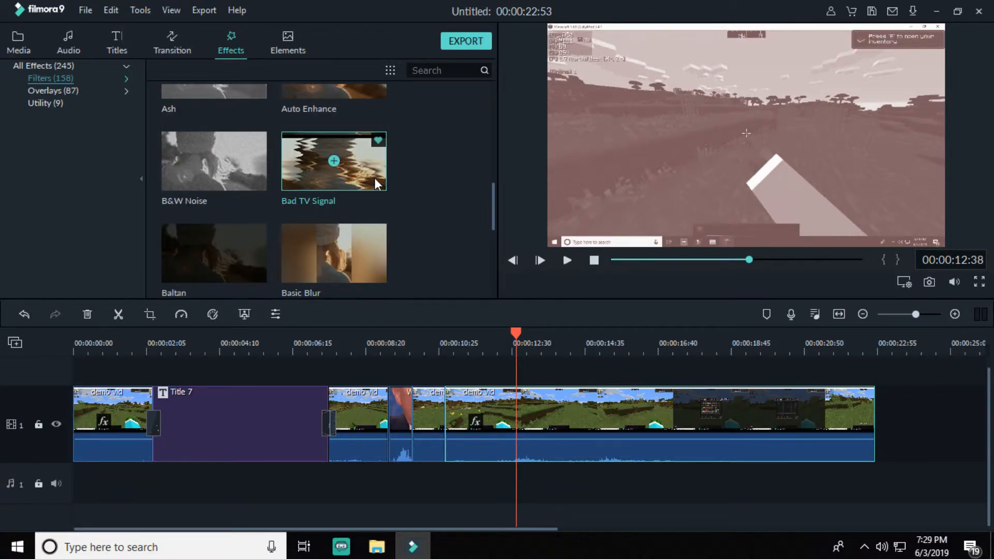
pyautogui.moveTo(374, 178); pyautogui.dragTo(544, 466)
pyautogui.click(565, 262)
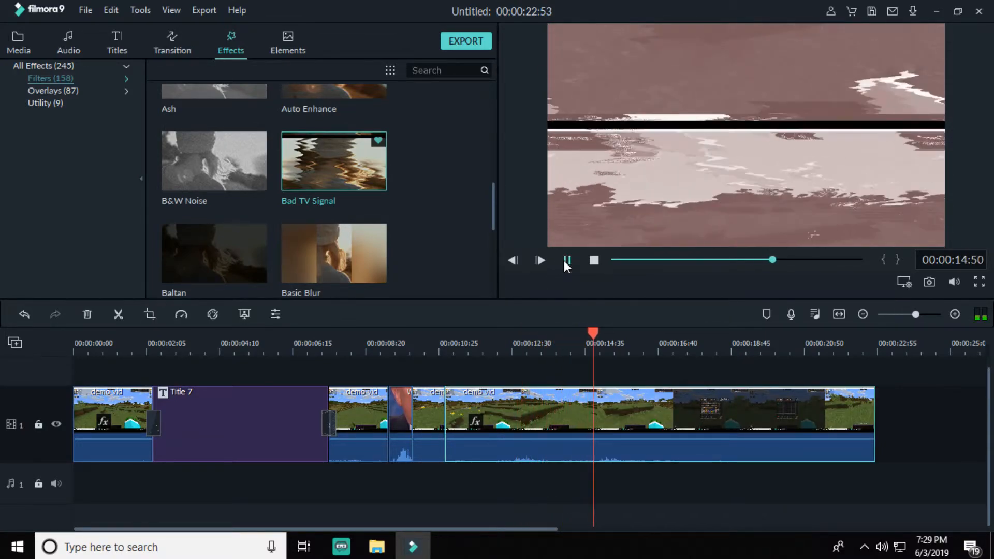
pyautogui.click(565, 261)
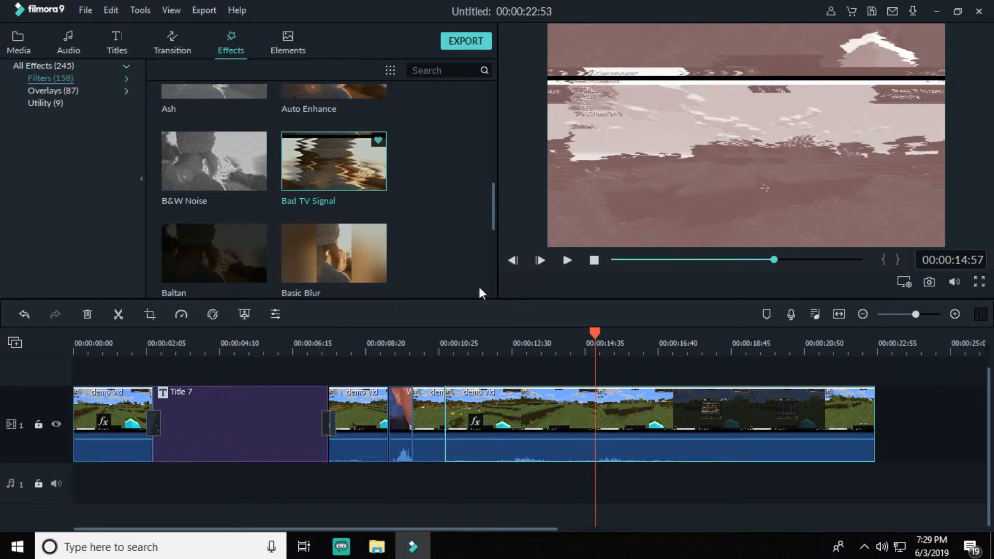
# - Trim the last demo vid segment to start at about 18 seconds and extend the segment before it to about 16 seconds
pyautogui.click(286, 47)
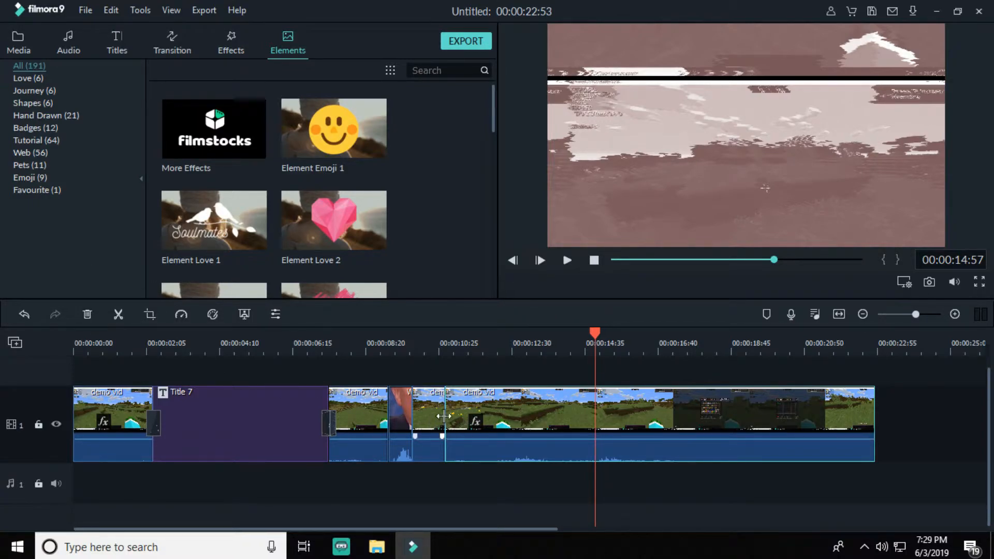
pyautogui.moveTo(443, 416); pyautogui.dragTo(715, 417)
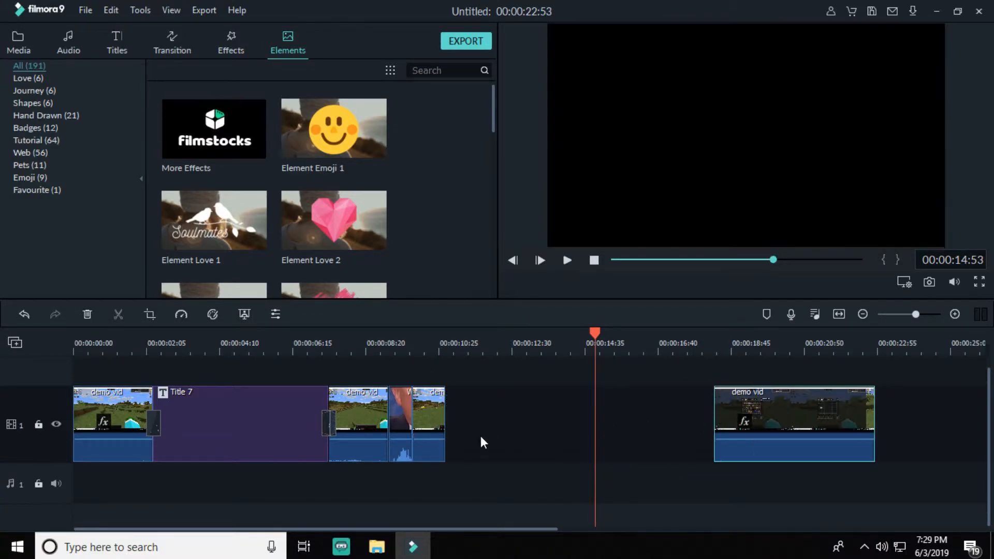
pyautogui.click(440, 413)
pyautogui.moveTo(443, 413); pyautogui.dragTo(632, 425)
# - Move the playhead to 00:00:09:51 and insert Element Emoji 1 on video track 1 at the start of the extended demo vid segment
pyautogui.moveTo(595, 334); pyautogui.dragTo(418, 334)
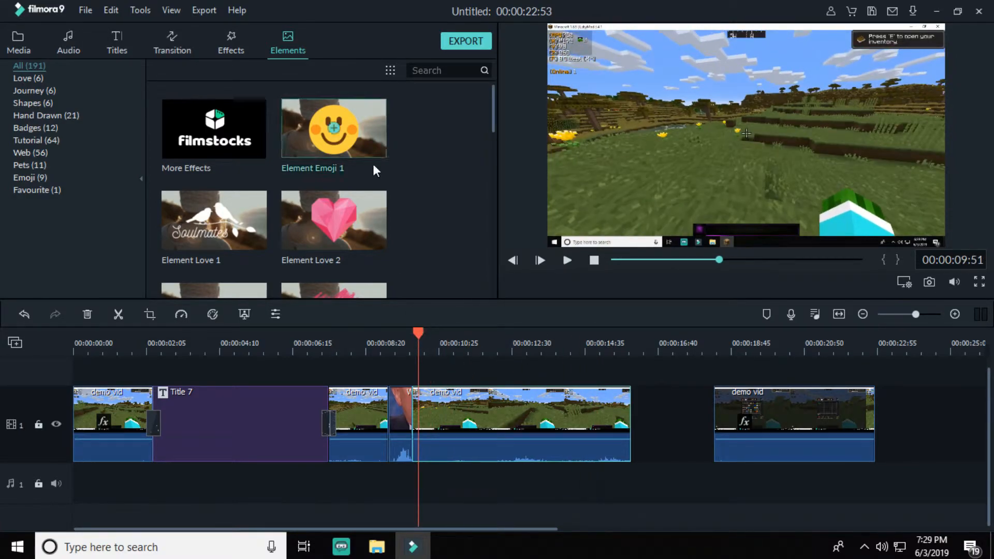
pyautogui.moveTo(373, 145); pyautogui.dragTo(414, 444)
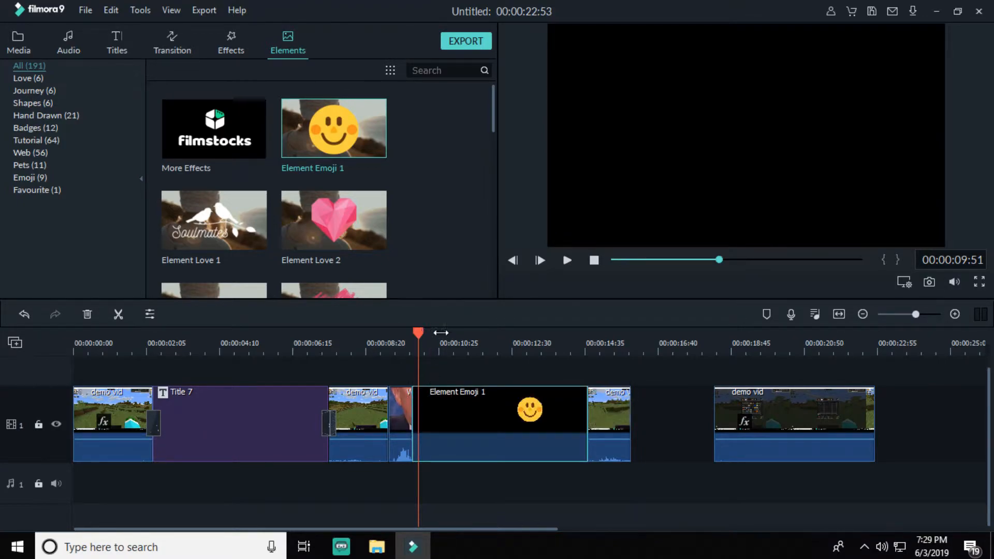
# - Play back Element Emoji 1 for about a second and replace it with Element Love 2 on video track 1
pyautogui.click(567, 259)
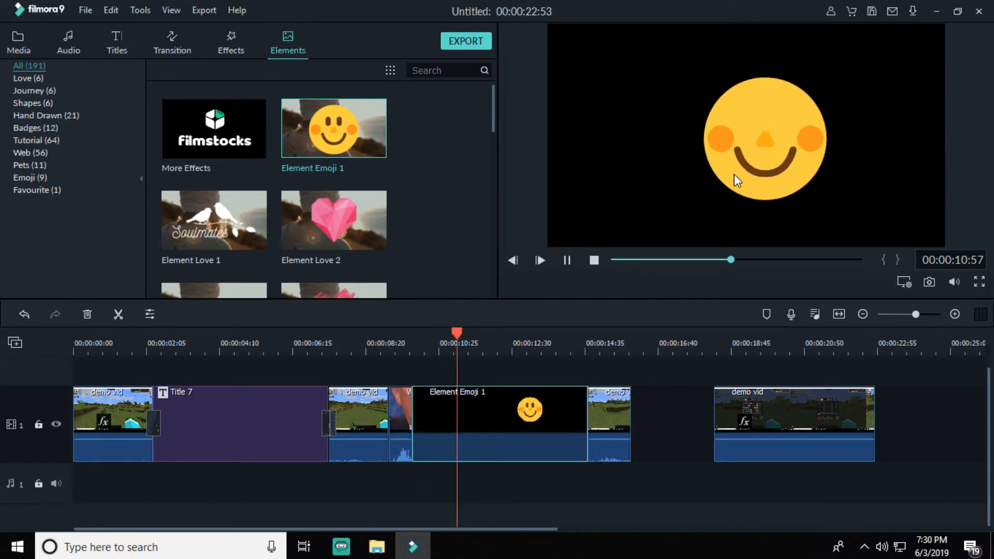
pyautogui.click(567, 261)
pyautogui.moveTo(321, 207); pyautogui.dragTo(413, 424)
# - Play Element Love 2 from 00:00:09:28 for about two seconds
pyautogui.moveTo(535, 340); pyautogui.dragTo(406, 341)
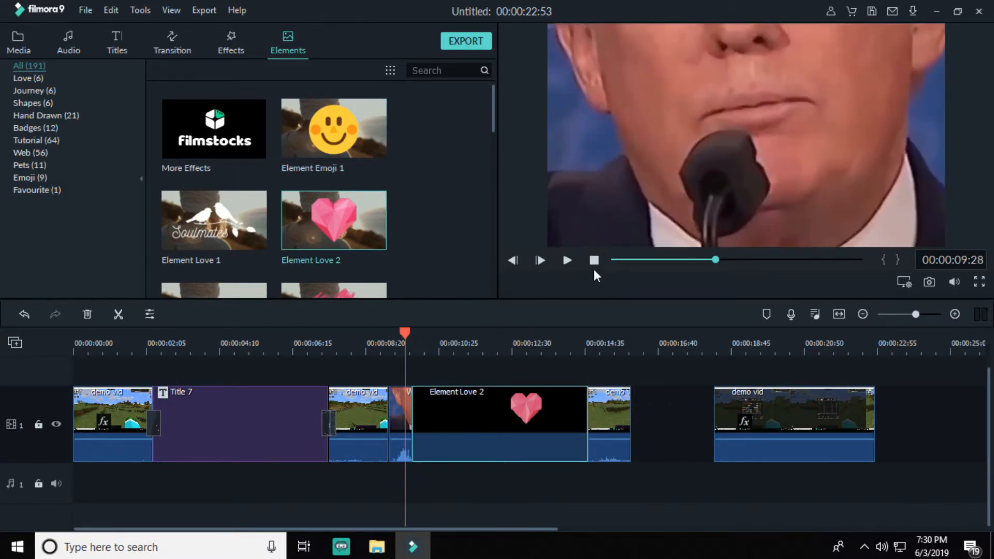
pyautogui.click(567, 261)
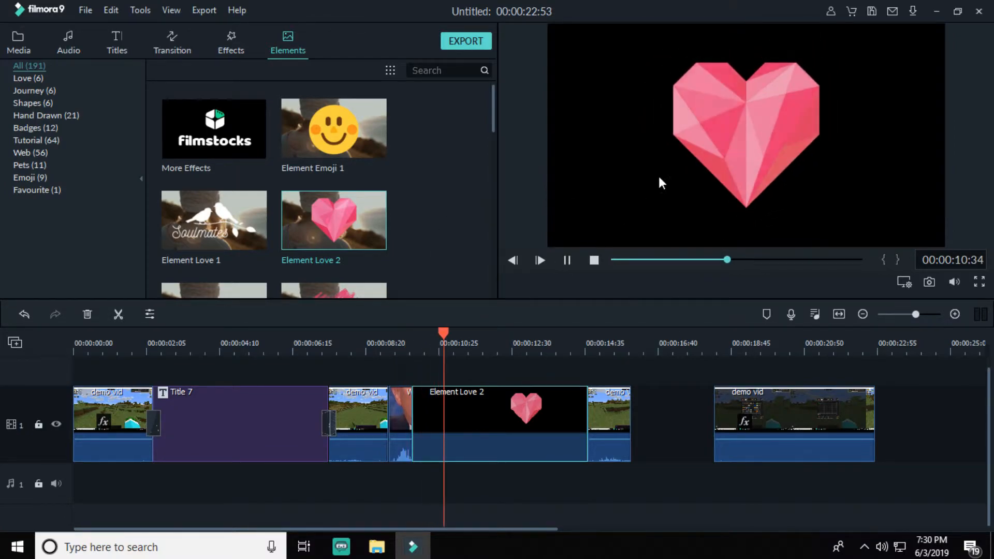
pyautogui.click(566, 263)
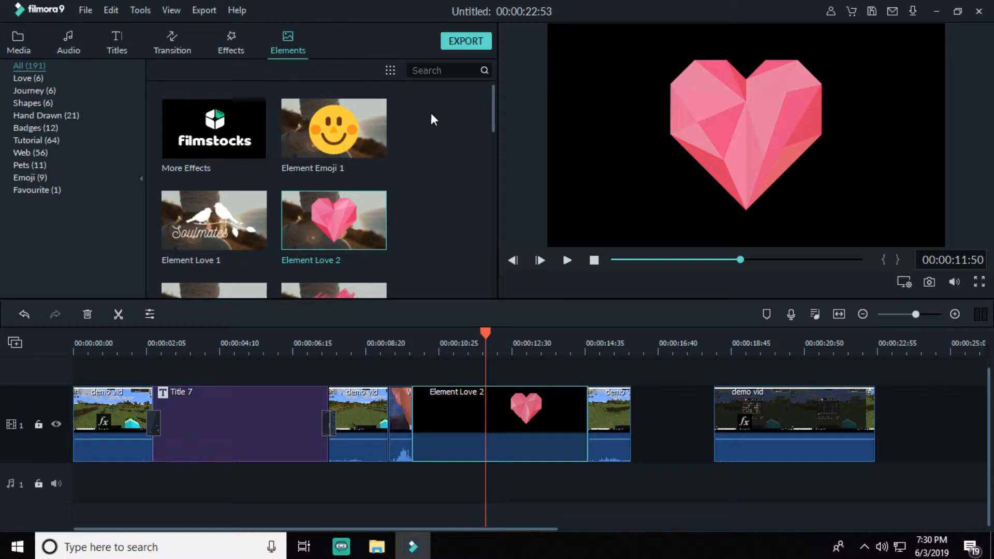
# - Move the last demo vid segment against the preceding one and check frames across the timeline, ending at 00:00:18:18
pyautogui.moveTo(732, 441); pyautogui.dragTo(661, 415)
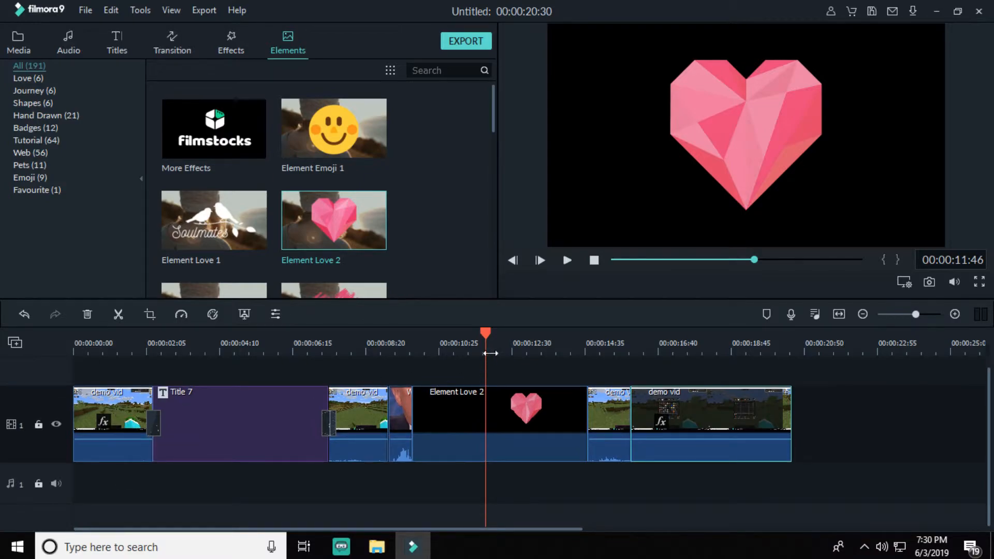
pyautogui.click(98, 417)
pyautogui.press('space')
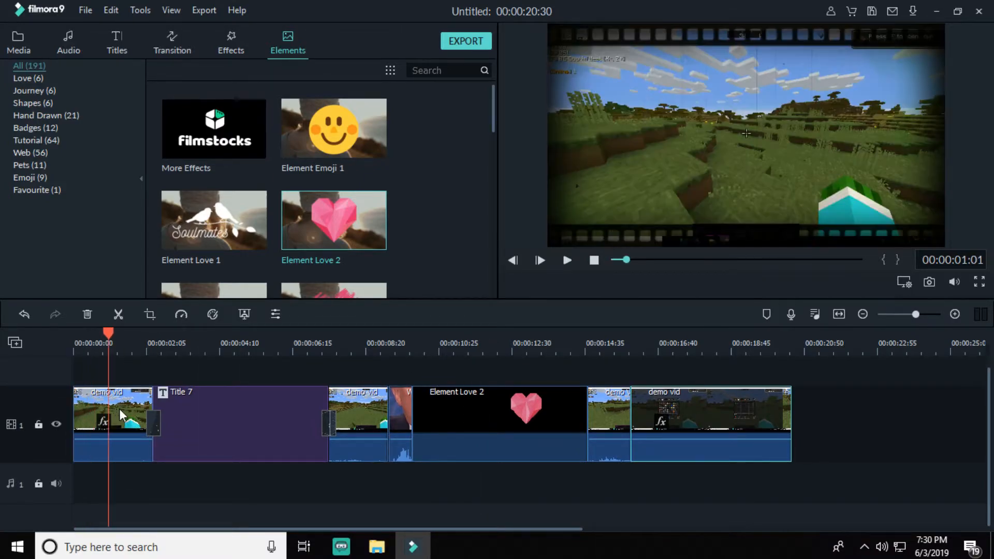
pyautogui.click(384, 423)
pyautogui.click(580, 438)
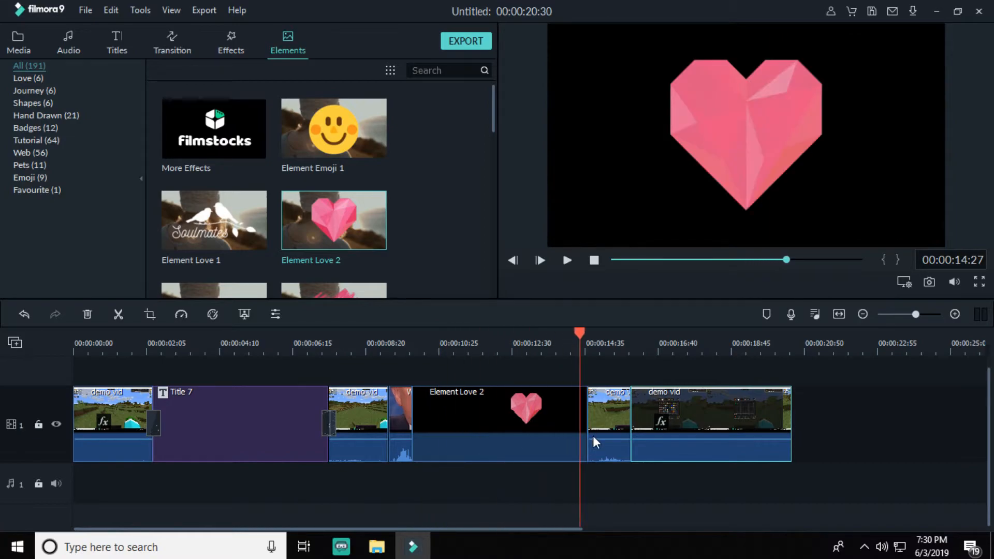
pyautogui.click(691, 418)
pyautogui.click(524, 455)
pyautogui.click(581, 440)
pyautogui.click(630, 435)
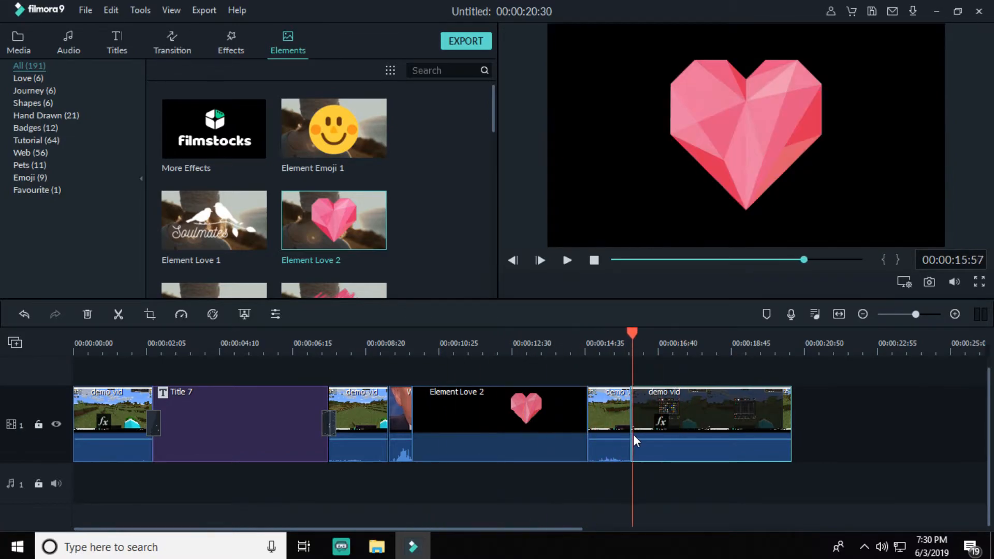
pyautogui.click(713, 430)
# - Add Bass Boost from My Album to audio track 1 at about 4.6 seconds and lower its volume to the minimum
pyautogui.click(67, 42)
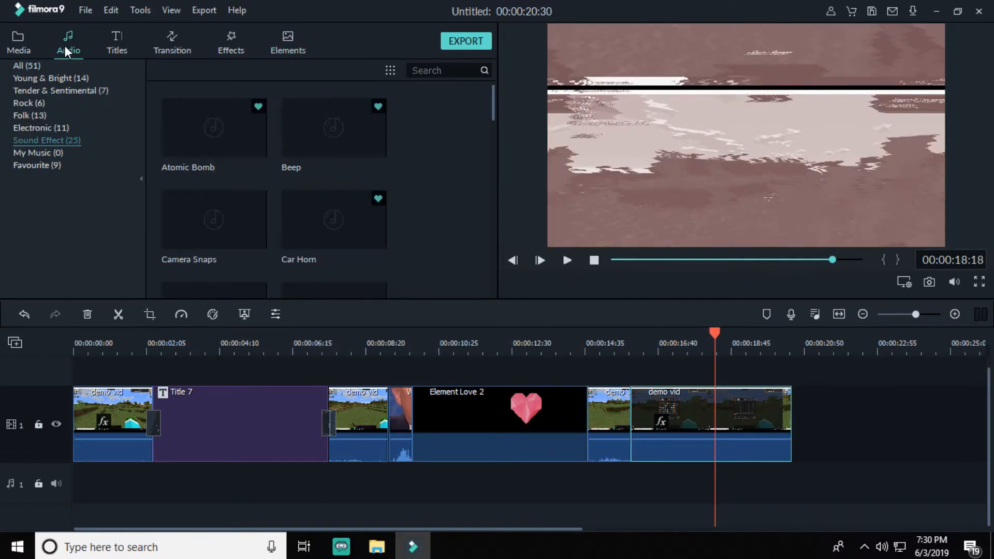
pyautogui.click(16, 42)
pyautogui.click(94, 78)
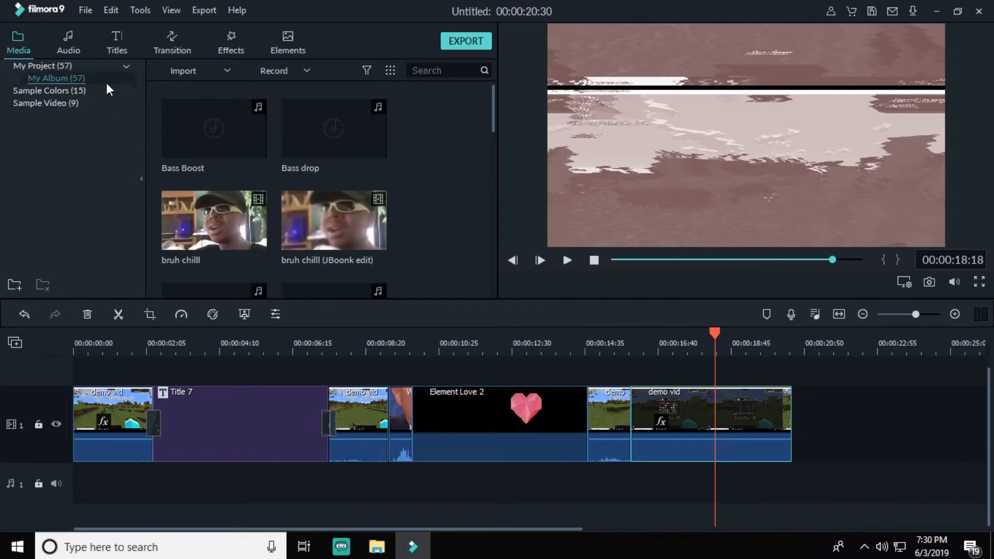
pyautogui.moveTo(228, 253)
pyautogui.mouseDown()
pyautogui.moveTo(240, 291)
pyautogui.moveTo(233, 235)
pyautogui.mouseUp()
pyautogui.moveTo(214, 128); pyautogui.dragTo(238, 477)
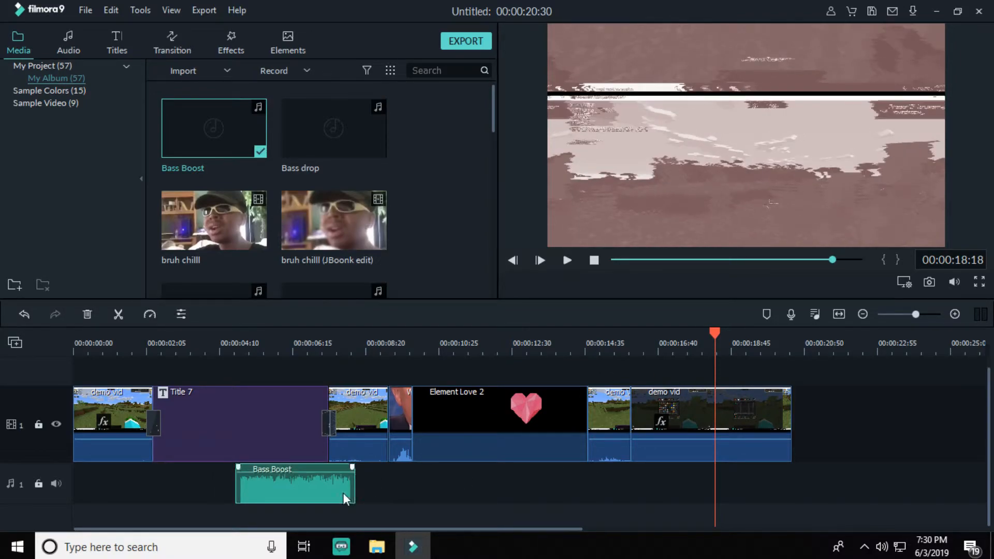
pyautogui.moveTo(344, 469); pyautogui.dragTo(334, 498)
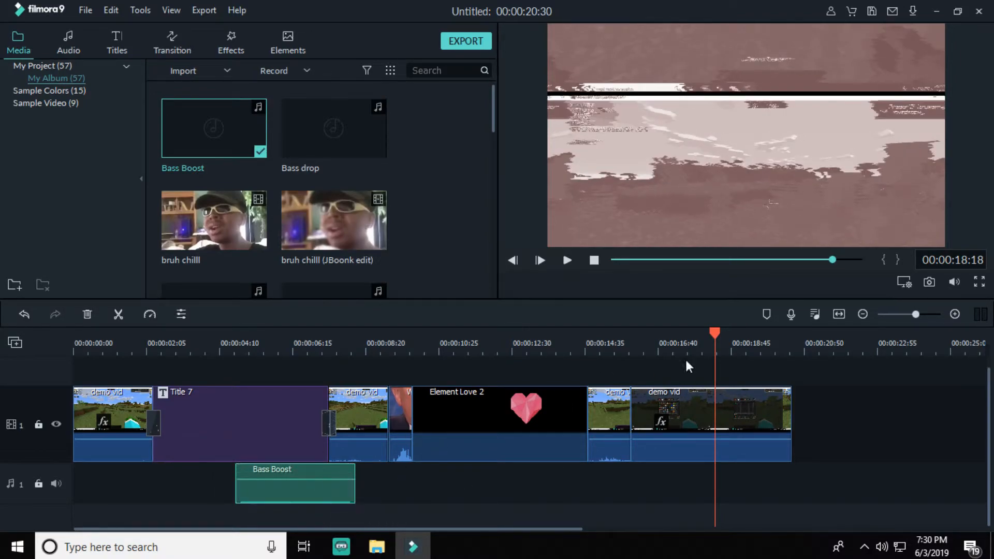
# - Start the export to view the watermark notice and purchase plans, and close them without choosing a plan
pyautogui.click(460, 42)
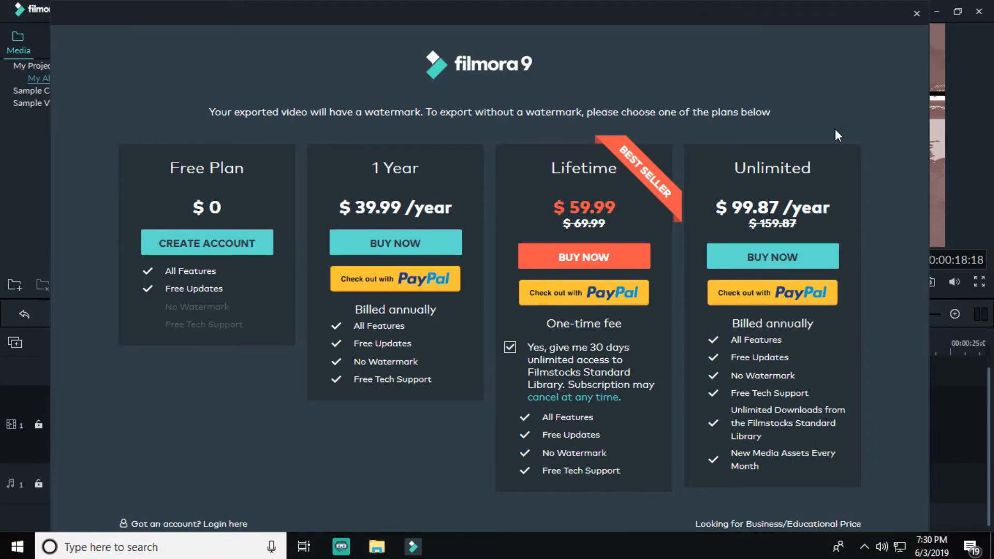
pyautogui.click(916, 14)
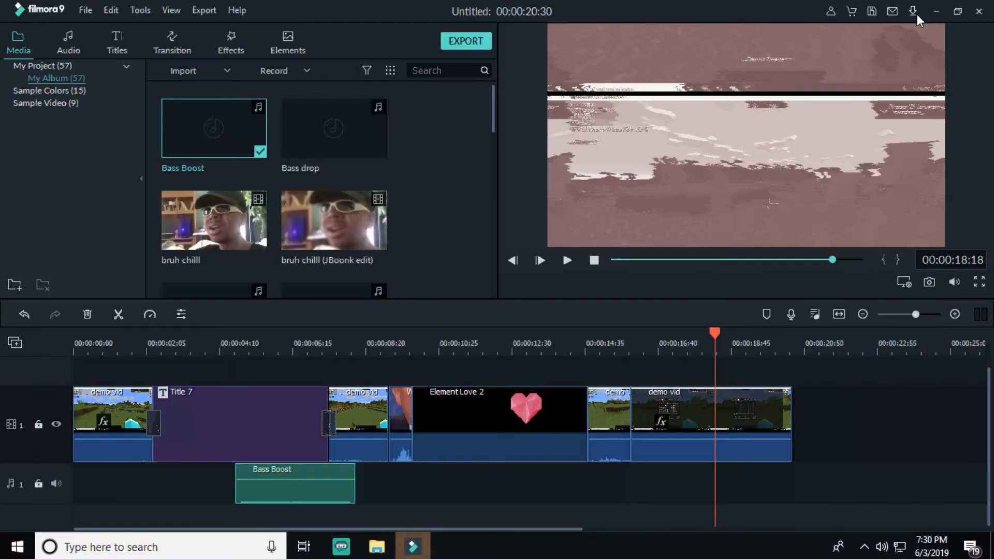
pyautogui.click(464, 41)
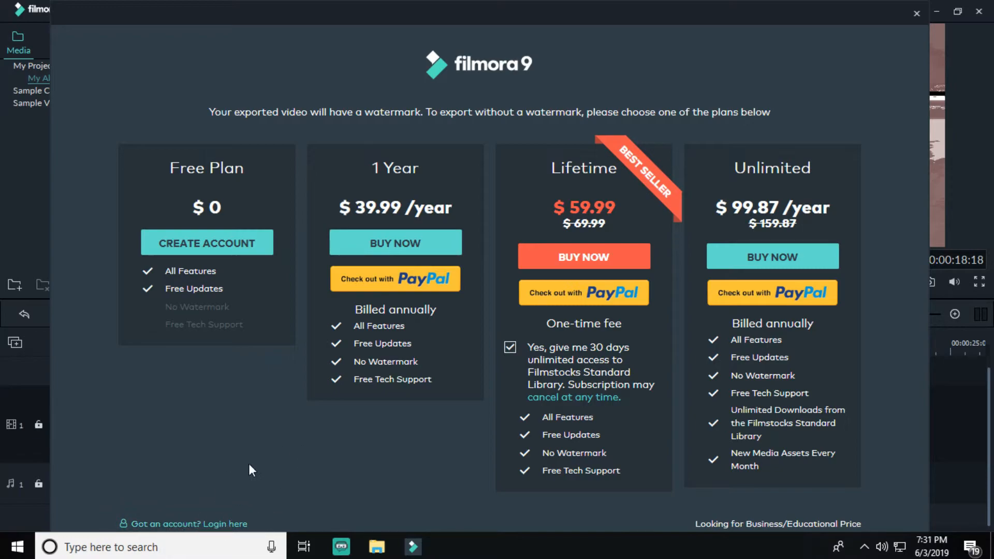
pyautogui.click(916, 14)
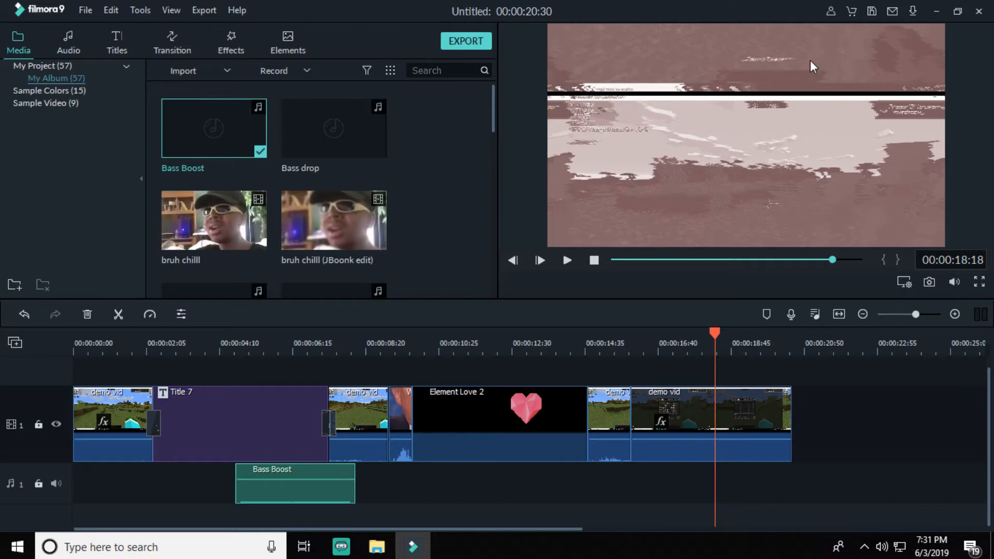
pyautogui.click(85, 10)
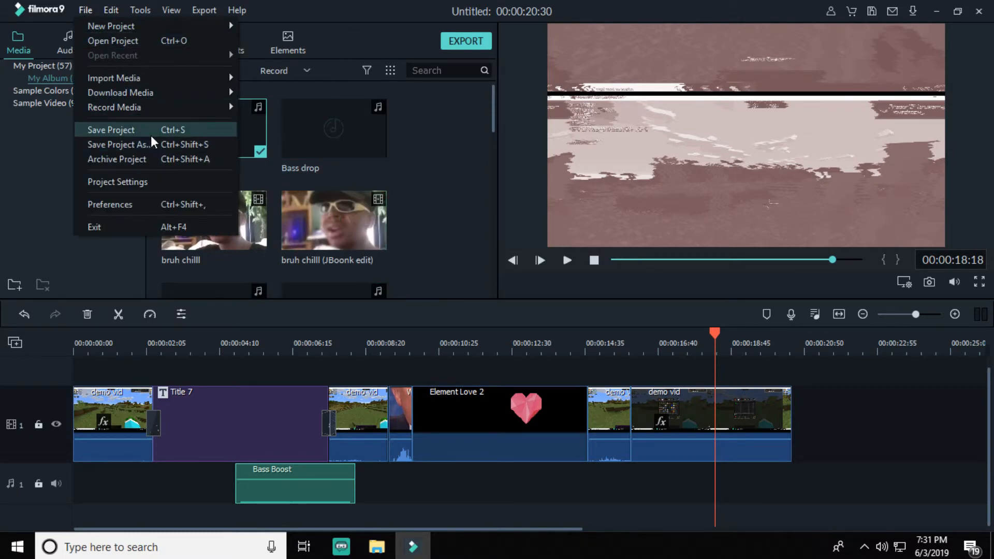
pyautogui.click(471, 242)
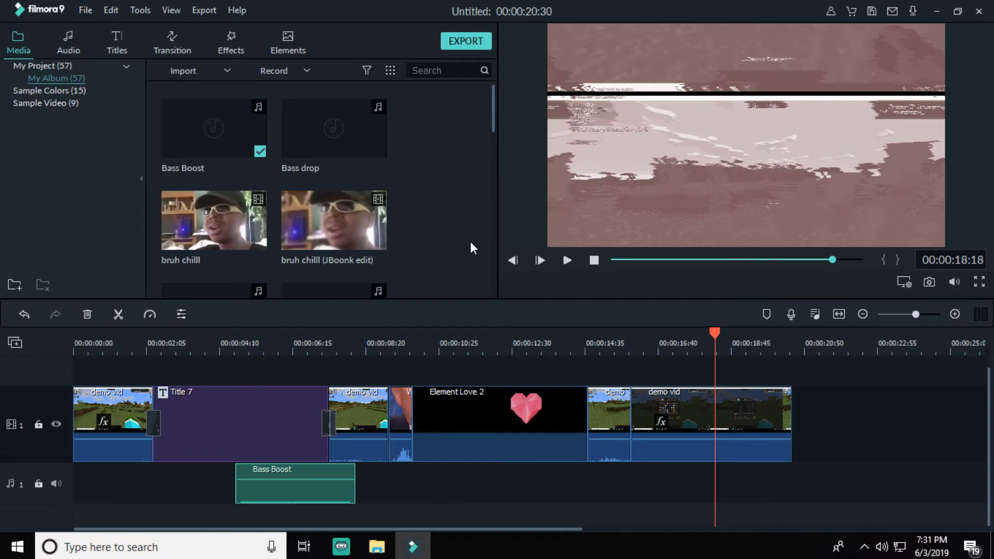